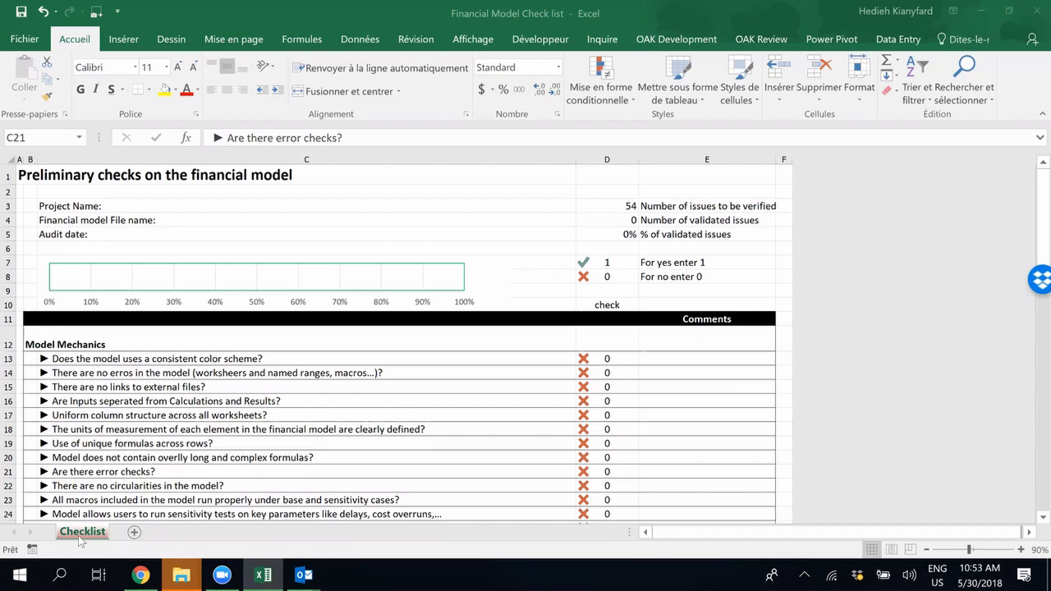
Step: Examine the project name, file name and audit date fields and the formulas behind the issue counts and percentage
{"action": "left_click", "coordinate": [139, 207]}
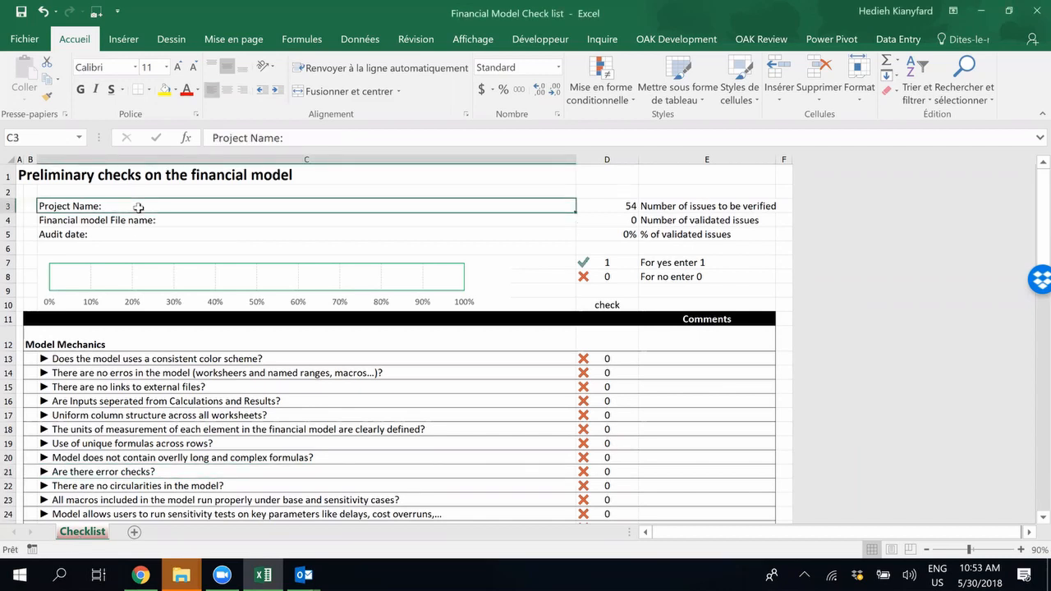
{"action": "left_click", "coordinate": [140, 220]}
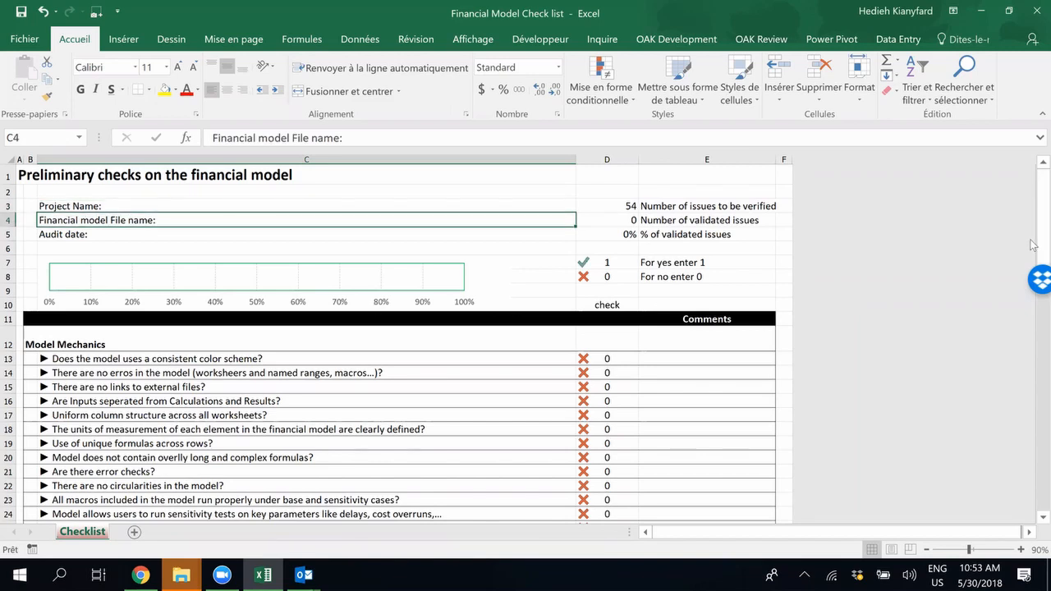
{"action": "key", "text": "Down"}
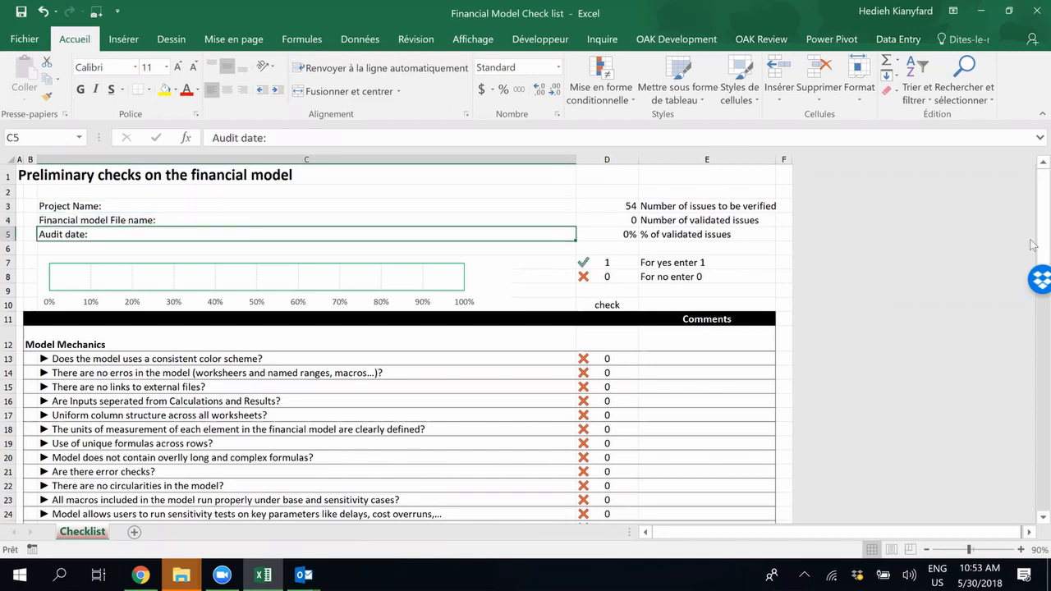
{"action": "key", "text": "Right"}
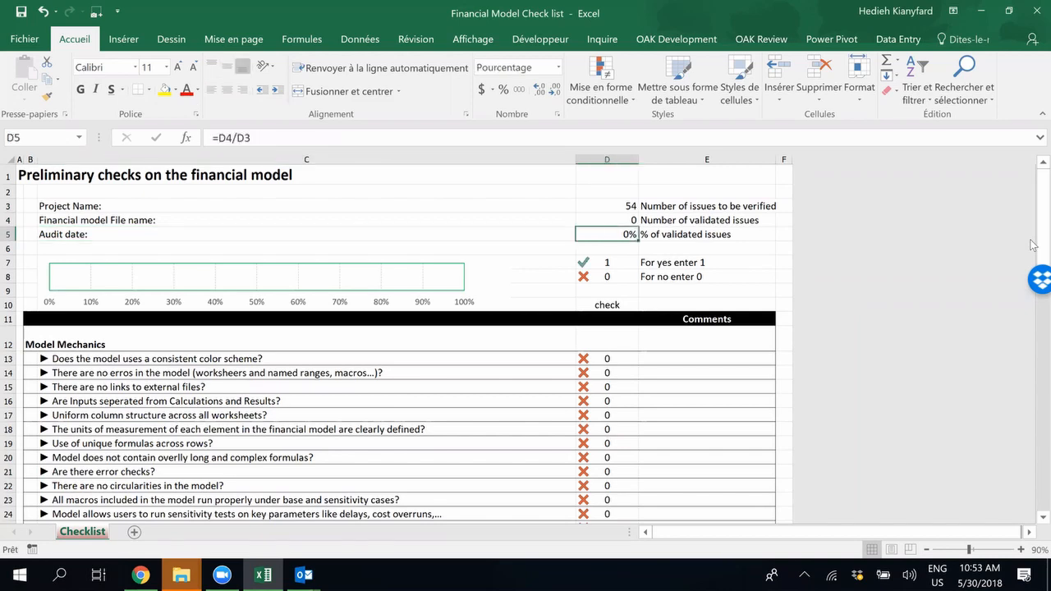
{"action": "key", "text": "Up"}
{"action": "key", "text": "Up"}
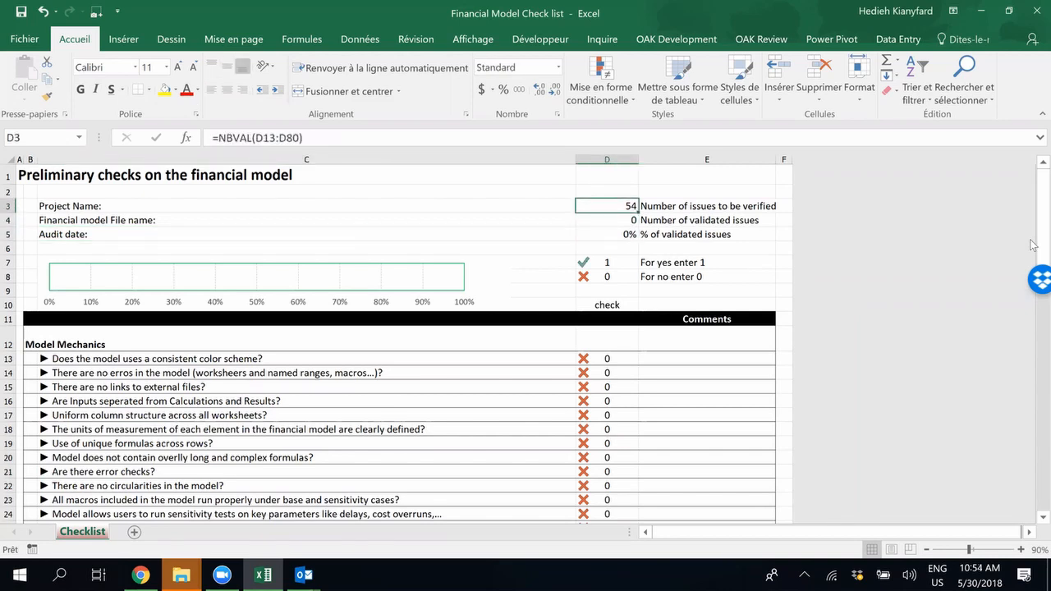
Step: Look over the yes/no check column and the Model Mechanics section from its heading to its first questions
{"action": "key", "text": "Down"}
{"action": "key", "text": "Down"}
{"action": "key", "text": "Down"}
{"action": "key", "text": "Down"}
{"action": "key", "text": "Down"}
{"action": "key", "text": "Down"}
{"action": "key", "text": "Down"}
{"action": "key", "text": "Down"}
{"action": "key", "text": "Down"}
{"action": "key", "text": "Down"}
{"action": "key", "text": "Down"}
{"action": "key", "text": "Down"}
{"action": "key", "text": "Down"}
{"action": "key", "text": "Down"}
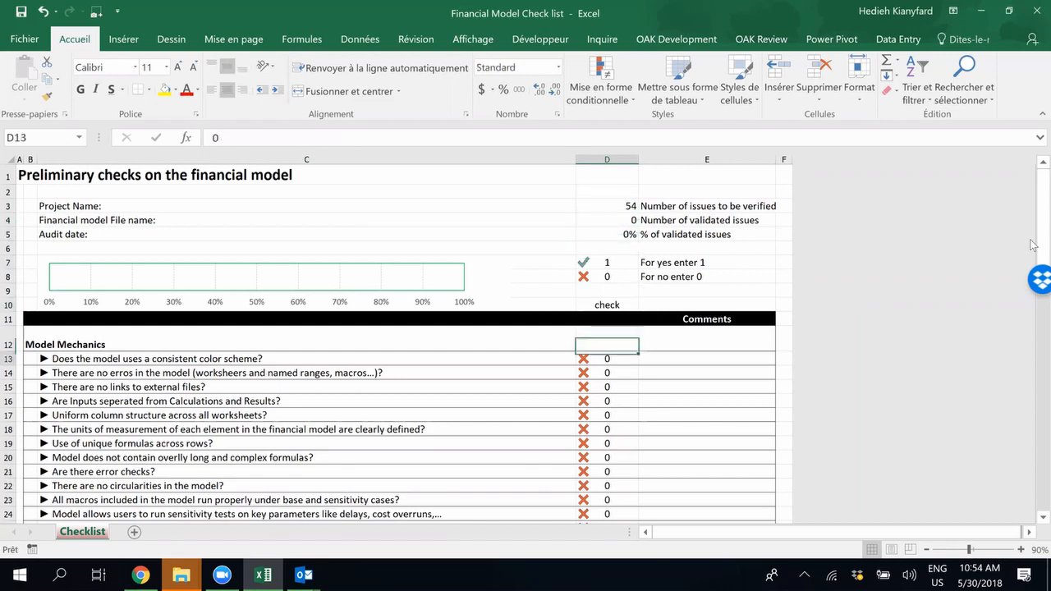
{"action": "key", "text": "Left"}
{"action": "key", "text": "Down"}
{"action": "key", "text": "Down"}
{"action": "key", "text": "Left"}
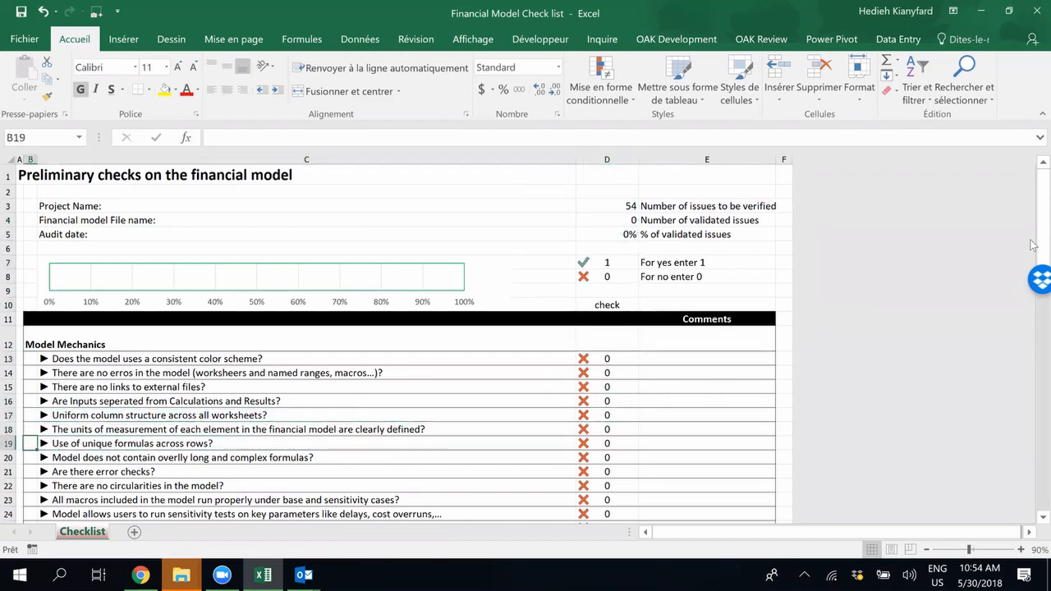
{"action": "key", "text": "Down"}
{"action": "key", "text": "Up"}
{"action": "key", "text": "Up"}
{"action": "key", "text": "Up"}
{"action": "key", "text": "Up"}
{"action": "key", "text": "Up"}
{"action": "key", "text": "Up"}
{"action": "key", "text": "Up"}
{"action": "key", "text": "Up"}
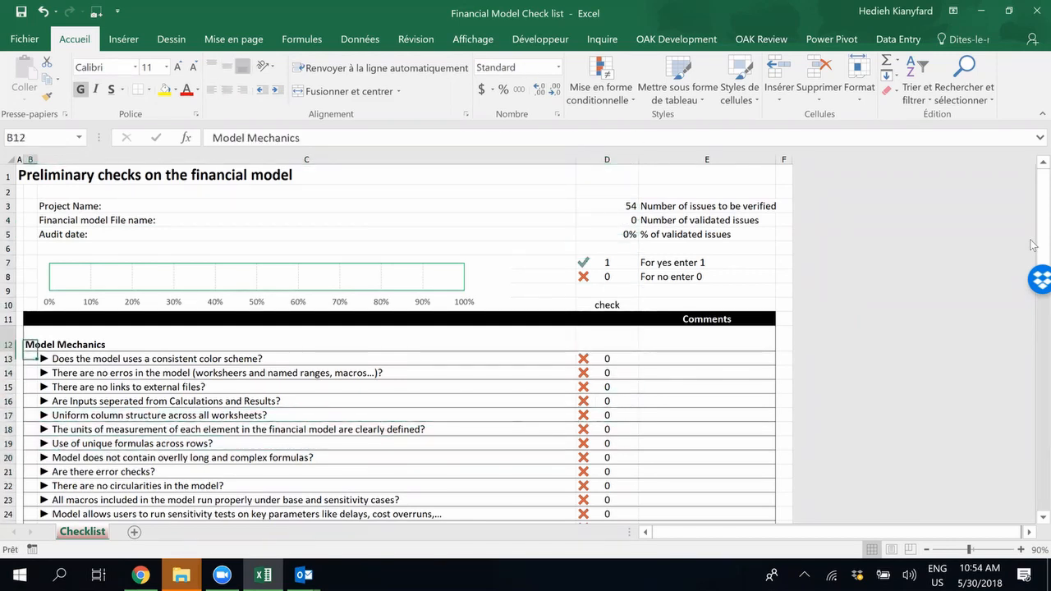
Step: Highlight the first Model Mechanics questions, beginning with the one about a consistent color scheme
{"action": "key", "text": "Down"}
{"action": "key", "text": "Right"}
{"action": "key", "text": "shift+Down"}
{"action": "key", "text": "shift+Down"}
{"action": "key", "text": "shift+Down"}
{"action": "key", "text": "shift+Down"}
{"action": "key", "text": "shift+Down"}
{"action": "key", "text": "shift+Down"}
{"action": "key", "text": "shift+Down"}
{"action": "key", "text": "shift+Down"}
{"action": "key", "text": "shift+Down"}
{"action": "key", "text": "shift+Down"}
{"action": "key", "text": "shift+Down"}
{"action": "key", "text": "shift+Down"}
{"action": "key", "text": "shift+Down"}
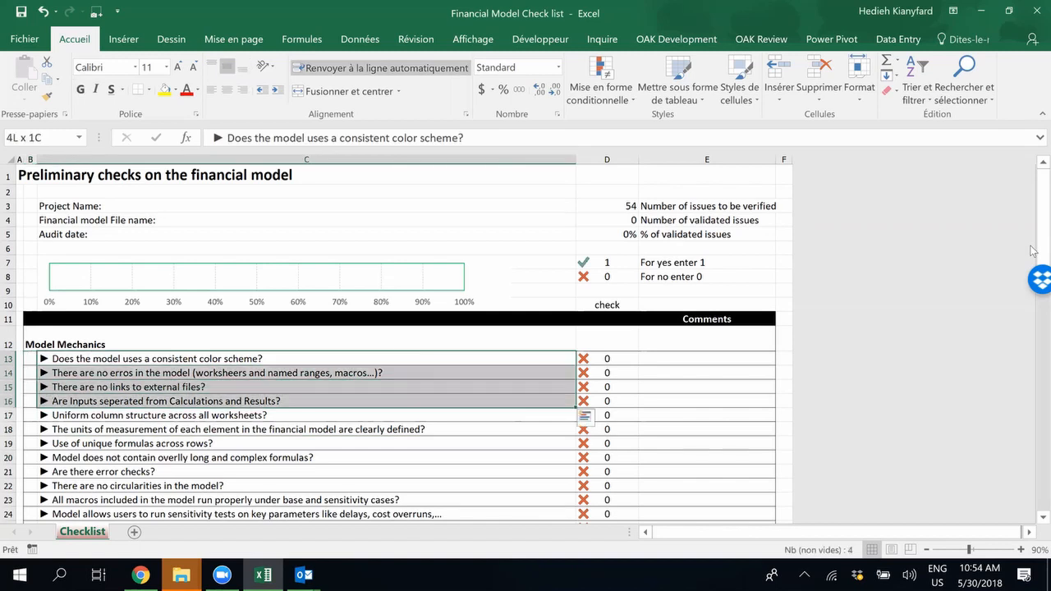
Step: Read through the remaining Model Mechanics questions down to the first question of the Timing section
{"action": "key", "text": "Down"}
{"action": "key", "text": "Down"}
{"action": "key", "text": "Down"}
{"action": "key", "text": "Down"}
{"action": "key", "text": "Down"}
{"action": "key", "text": "Down"}
{"action": "key", "text": "Down"}
{"action": "key", "text": "Down"}
{"action": "key", "text": "Down"}
{"action": "key", "text": "Down"}
{"action": "key", "text": "Down"}
{"action": "key", "text": "Down"}
{"action": "key", "text": "Down"}
{"action": "key", "text": "Down"}
{"action": "key", "text": "Down"}
{"action": "key", "text": "Down"}
{"action": "key", "text": "Down"}
{"action": "key", "text": "Down"}
{"action": "key", "text": "Down"}
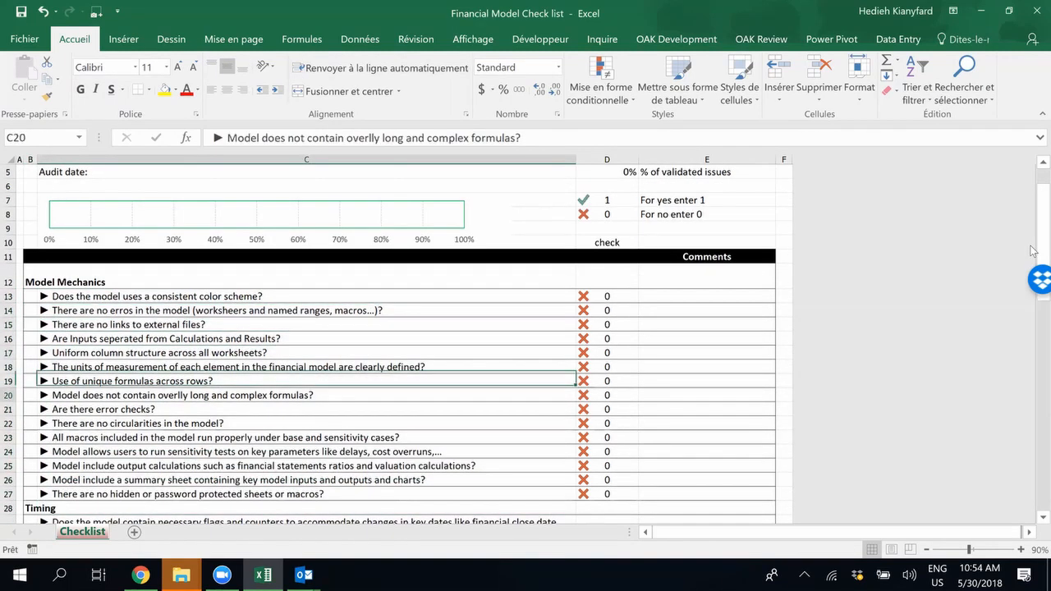
{"action": "key", "text": "Up"}
{"action": "key", "text": "Up"}
{"action": "key", "text": "Up"}
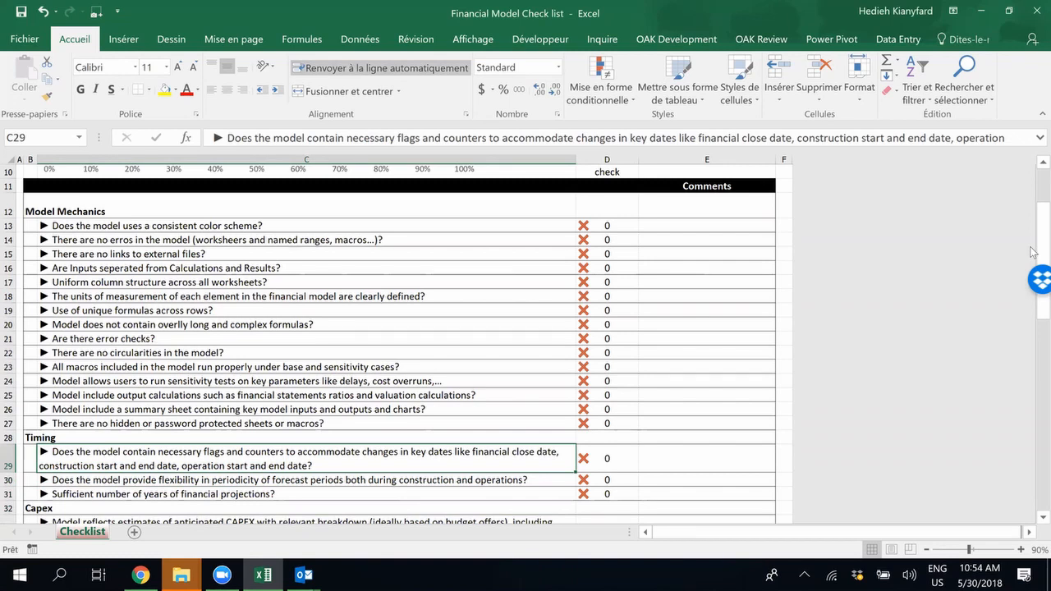
Step: Review the Timing questions and the Capex questions on cost breakdown, currency conversion and inflation
{"action": "key", "text": "Down"}
{"action": "key", "text": "Down"}
{"action": "key", "text": "Down"}
{"action": "key", "text": "Down"}
{"action": "key", "text": "Down"}
{"action": "key", "text": "Down"}
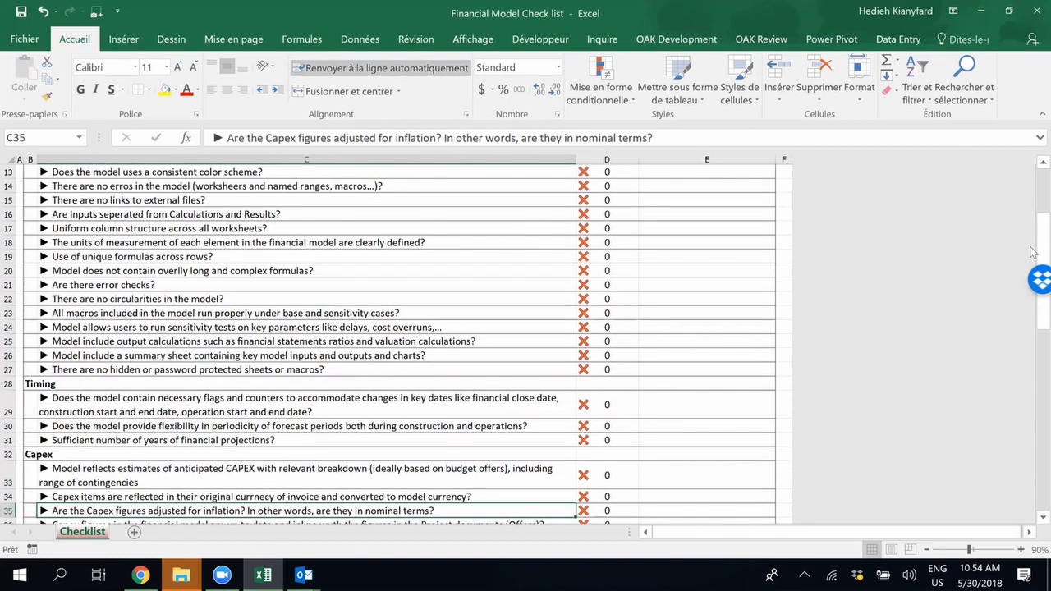
{"action": "key", "text": "Down"}
{"action": "key", "text": "Down"}
{"action": "key", "text": "Down"}
{"action": "key", "text": "Down"}
{"action": "key", "text": "Down"}
{"action": "key", "text": "Down"}
{"action": "key", "text": "Down"}
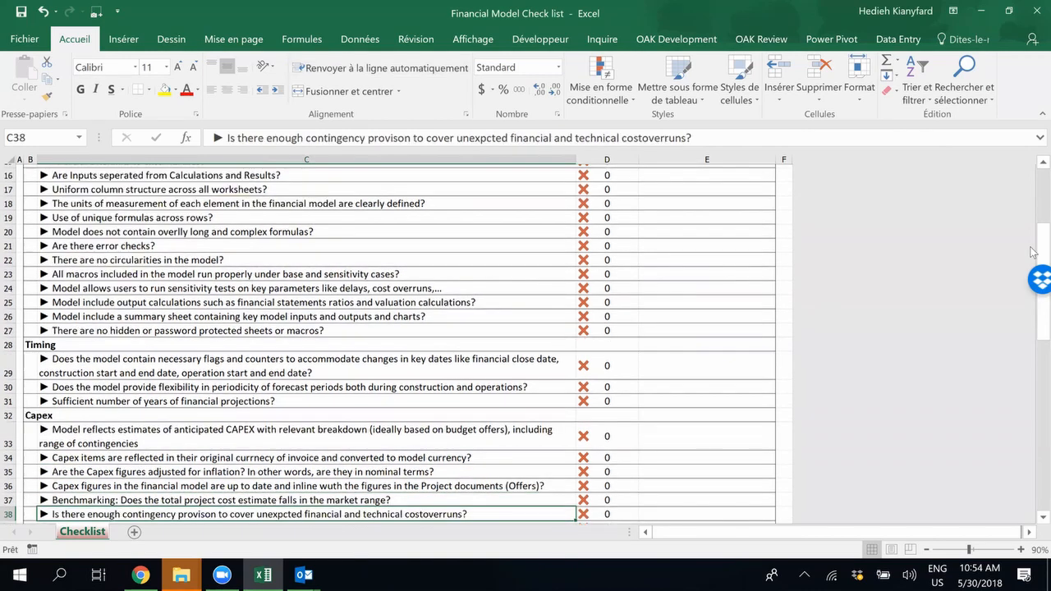
Step: Examine the Capex questions on project documents, benchmarking, contingency, construction taxes and payment schedules
{"action": "key", "text": "Up"}
{"action": "key", "text": "Up"}
{"action": "key", "text": "Up"}
{"action": "key", "text": "Up"}
{"action": "key", "text": "Up"}
{"action": "key", "text": "Up"}
{"action": "key", "text": "Up"}
{"action": "key", "text": "Up"}
{"action": "key", "text": "Up"}
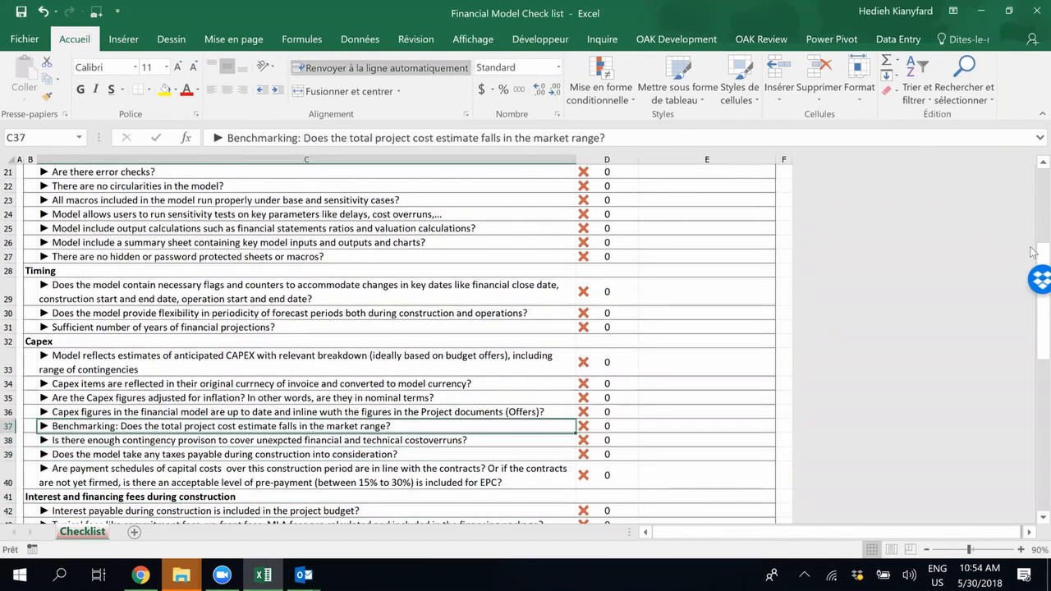
{"action": "key", "text": "Down"}
{"action": "key", "text": "Down"}
{"action": "key", "text": "Down"}
{"action": "key", "text": "Down"}
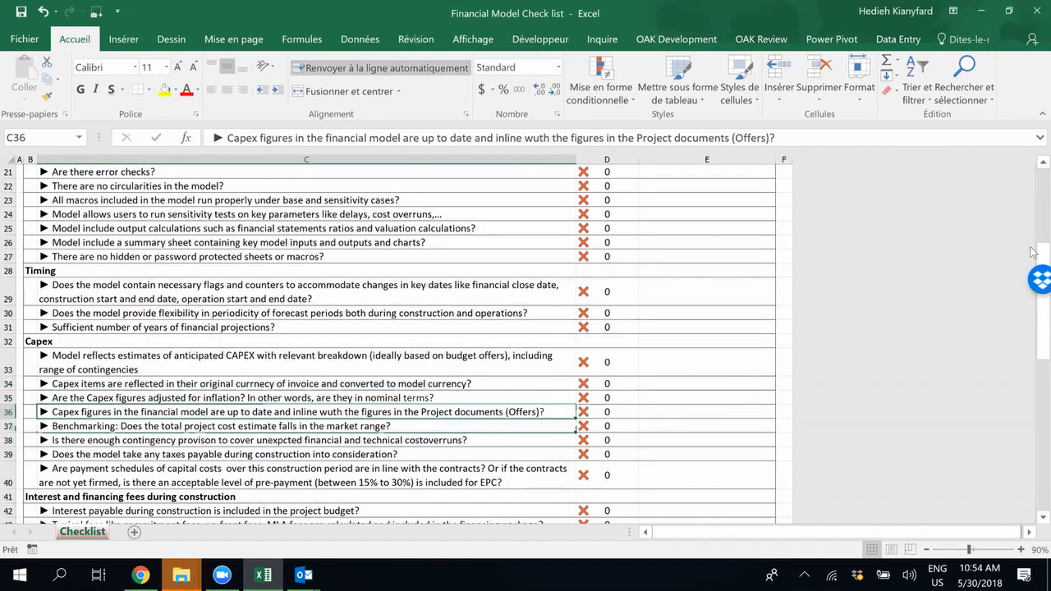
{"action": "key", "text": "Up"}
{"action": "key", "text": "Up"}
{"action": "key", "text": "Down"}
{"action": "key", "text": "Down"}
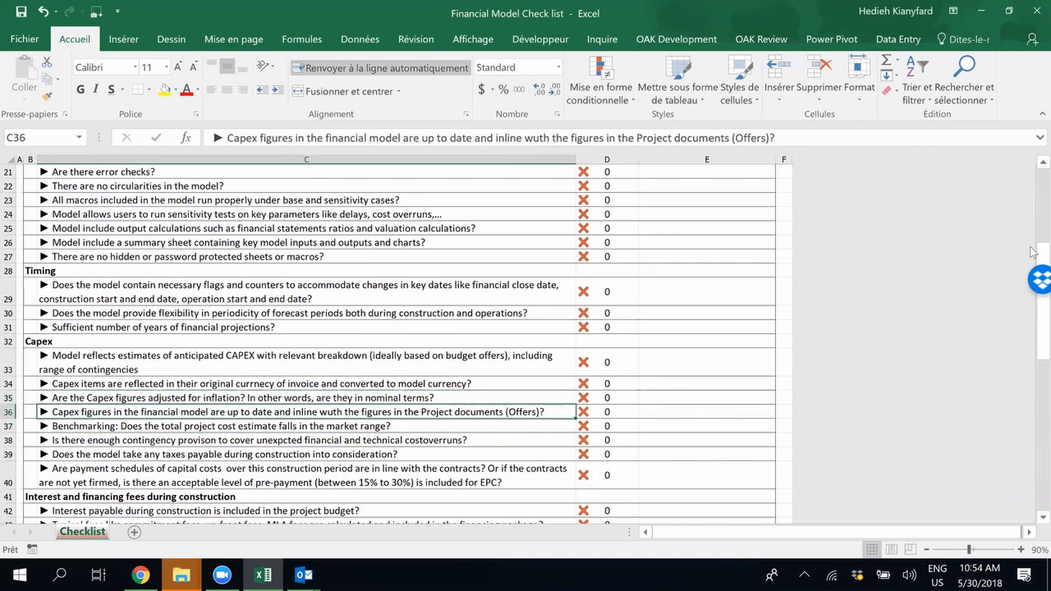
{"action": "key", "text": "Down"}
{"action": "key", "text": "Down"}
{"action": "key", "text": "Down"}
{"action": "key", "text": "Down"}
{"action": "key", "text": "Down"}
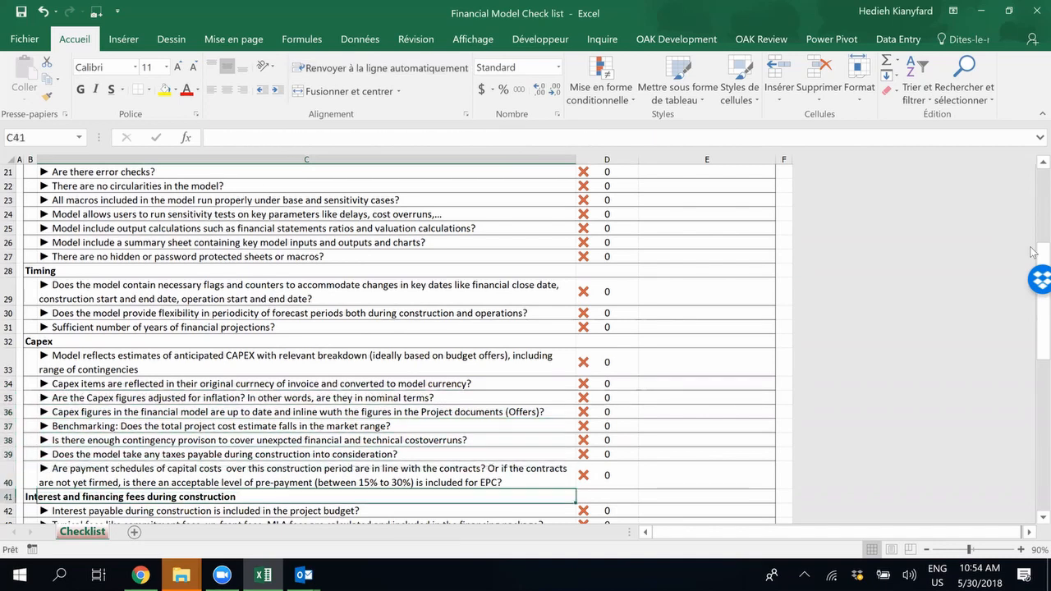
Step: Review the questions on interest and financing fees during construction, including pre-funding of the Debt Service Reserve Account
{"action": "key", "text": "Down"}
{"action": "key", "text": "Down"}
{"action": "key", "text": "Down"}
{"action": "key", "text": "Down"}
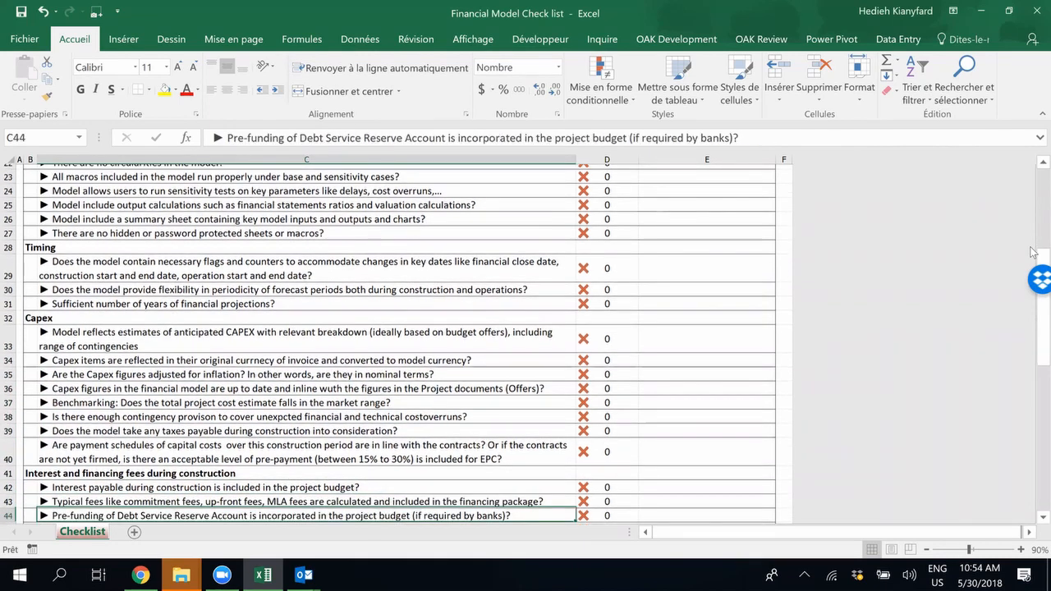
{"action": "key", "text": "Up"}
{"action": "key", "text": "Up"}
{"action": "key", "text": "Up"}
{"action": "key", "text": "Up"}
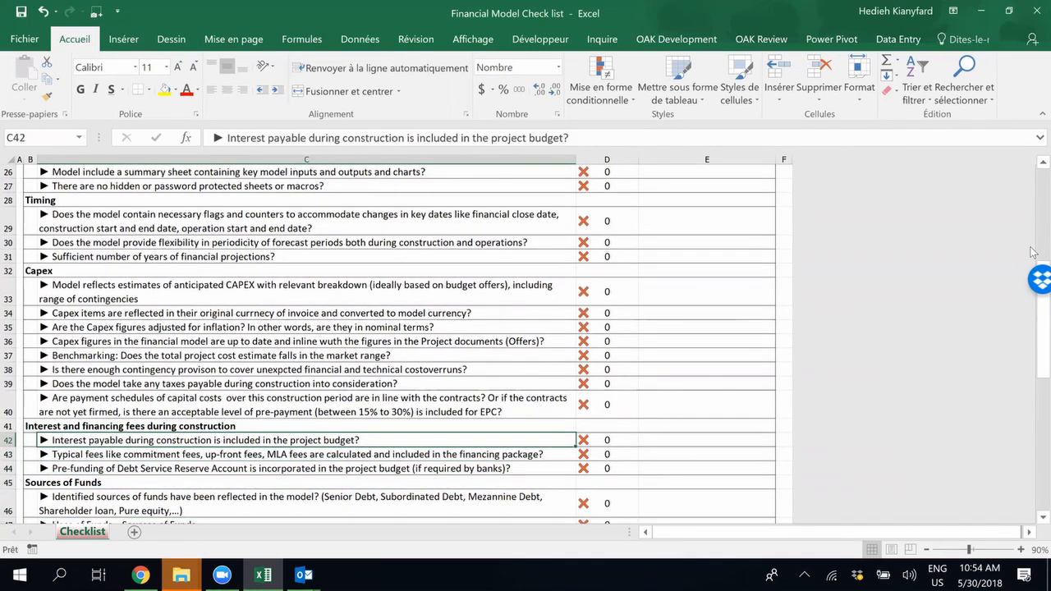
{"action": "key", "text": "Down"}
{"action": "key", "text": "Down"}
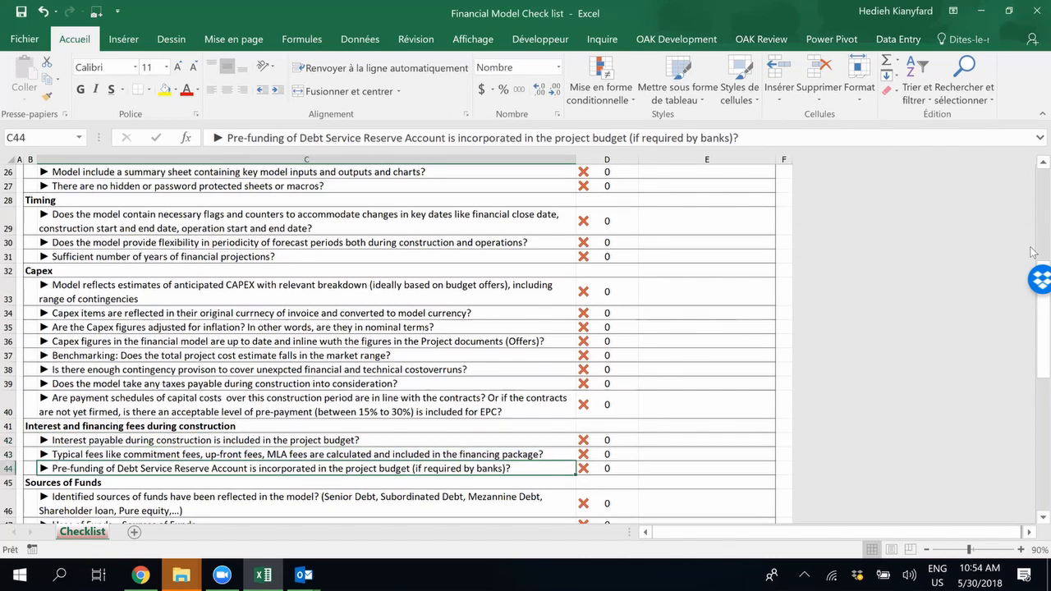
Step: Examine the Sources of Funds questions on identified funding sources and on uses of funds equalling sources
{"action": "key", "text": "Down"}
{"action": "key", "text": "Down"}
{"action": "key", "text": "Down"}
{"action": "key", "text": "Down"}
{"action": "key", "text": "Down"}
{"action": "key", "text": "Up"}
{"action": "key", "text": "Up"}
{"action": "key", "text": "Up"}
{"action": "key", "text": "Up"}
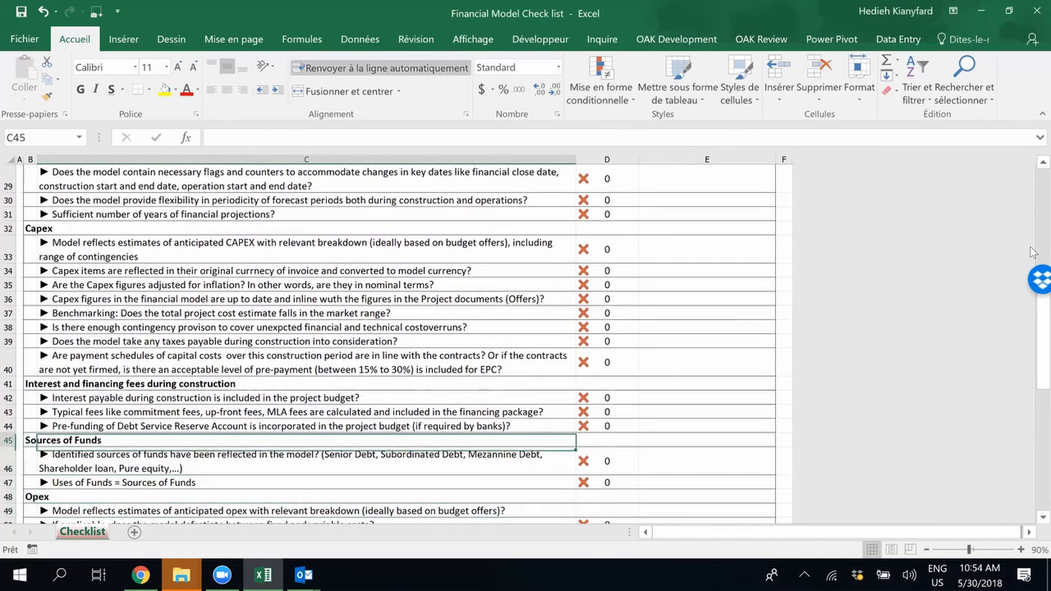
{"action": "key", "text": "Up"}
{"action": "key", "text": "Up"}
{"action": "key", "text": "Up"}
{"action": "key", "text": "Up"}
{"action": "key", "text": "Up"}
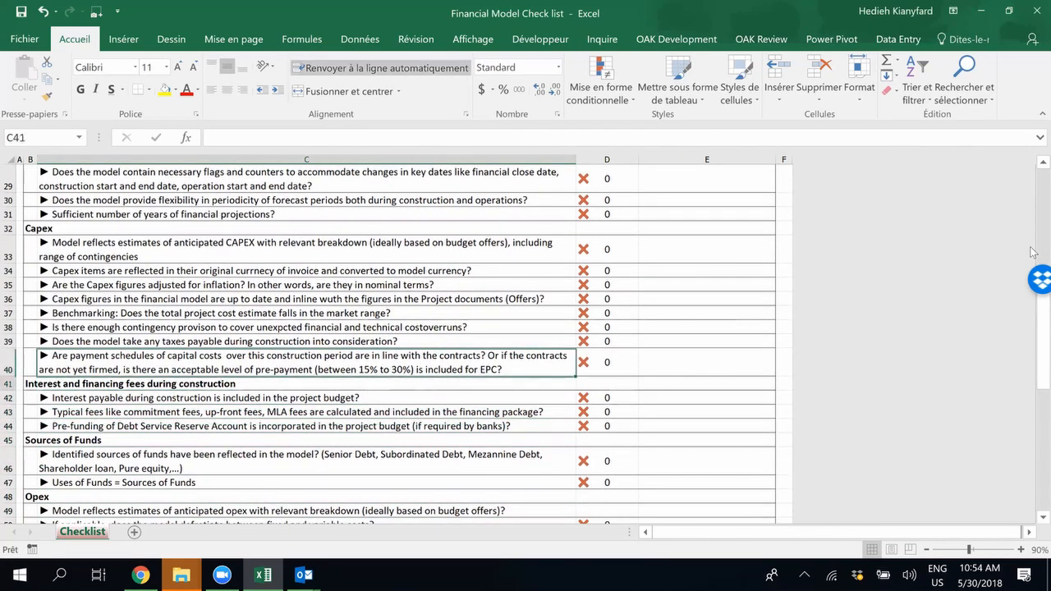
{"action": "key", "text": "Down"}
{"action": "key", "text": "Down"}
{"action": "key", "text": "Down"}
{"action": "key", "text": "Down"}
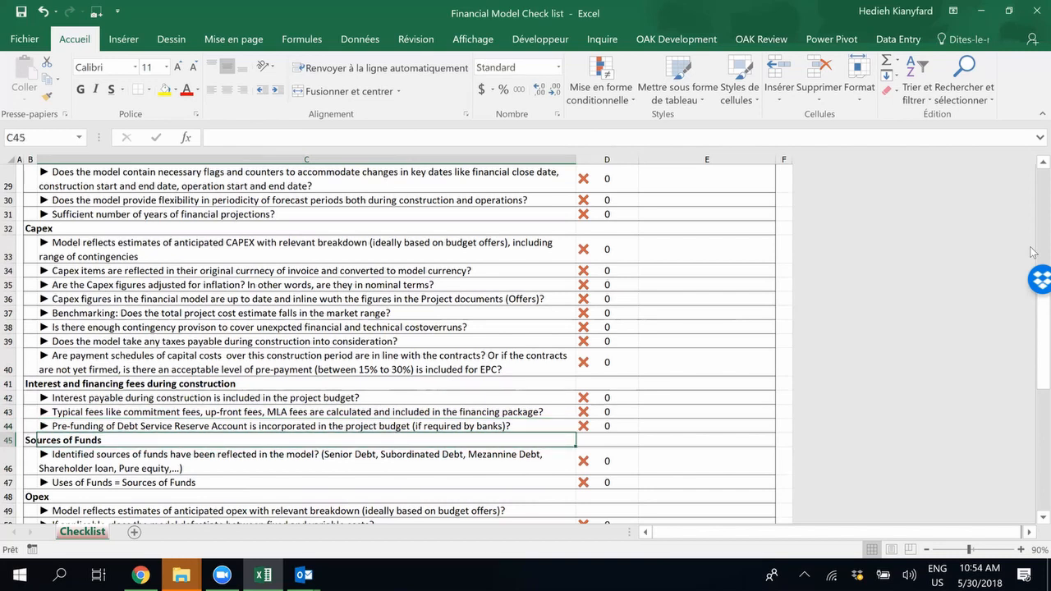
{"action": "key", "text": "Down"}
{"action": "key", "text": "Down"}
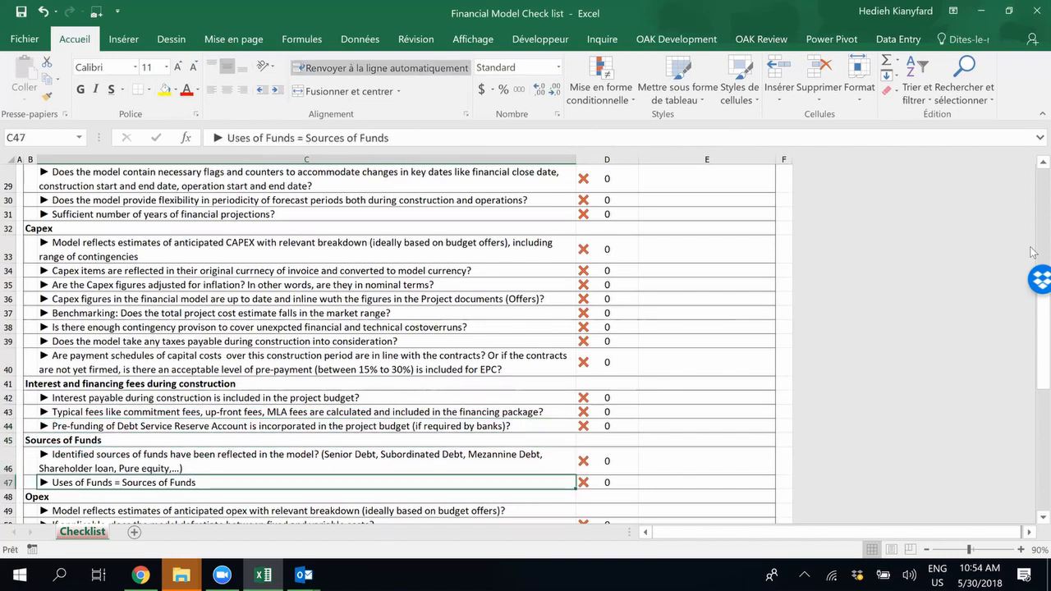
{"action": "key", "text": "Up"}
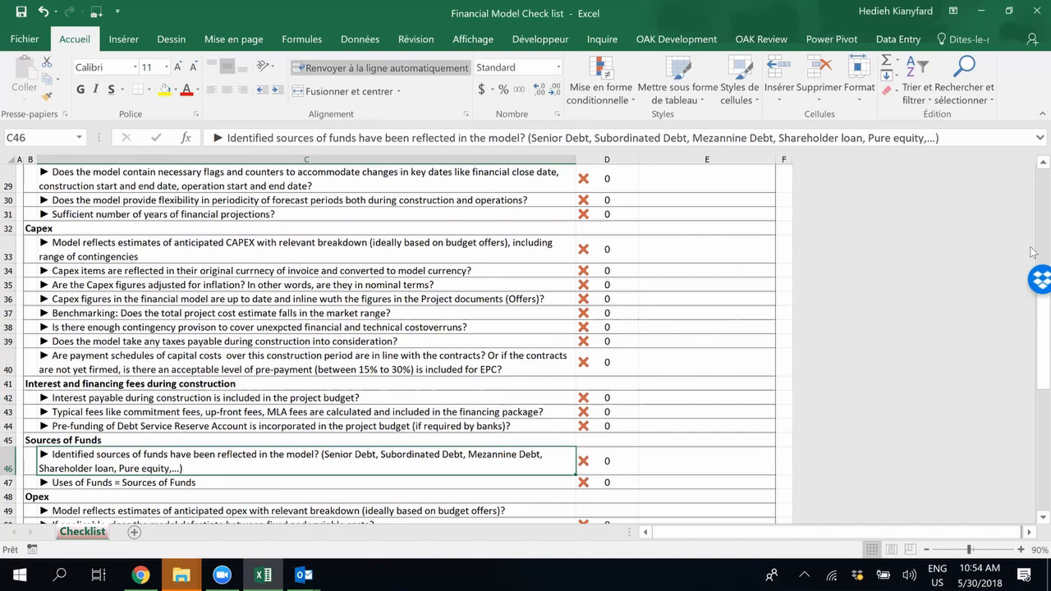
Step: Read through the Opex questions down to the Major Maintenance heading
{"action": "key", "text": "Down"}
{"action": "key", "text": "Down"}
{"action": "key", "text": "Down"}
{"action": "key", "text": "Down"}
{"action": "key", "text": "Down"}
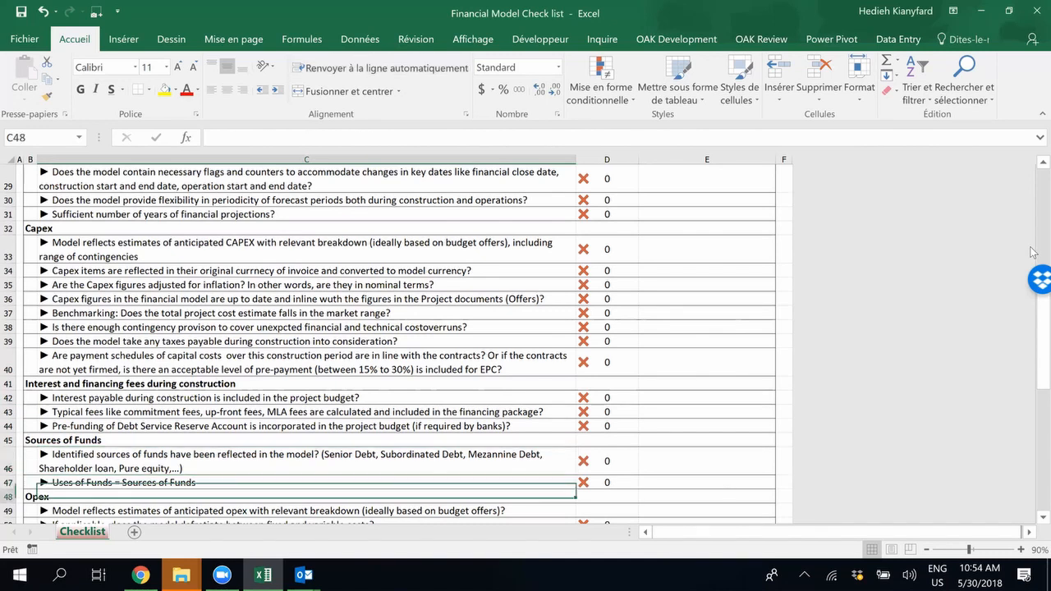
{"action": "key", "text": "Down"}
{"action": "key", "text": "Down"}
{"action": "key", "text": "Down"}
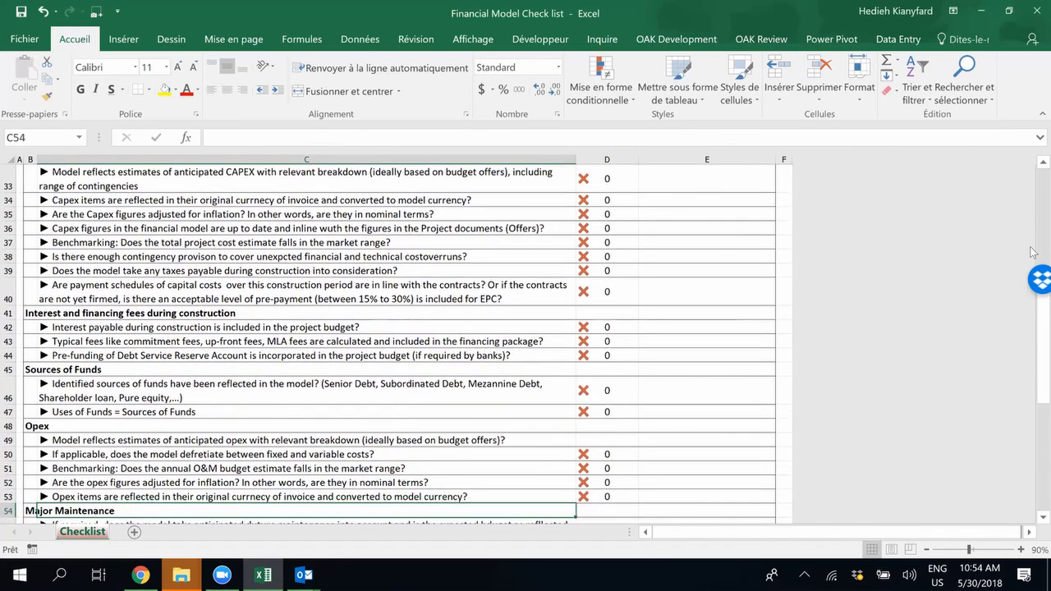
Step: Review the Major Maintenance question and the Technical Parameters questions
{"action": "key", "text": "Down"}
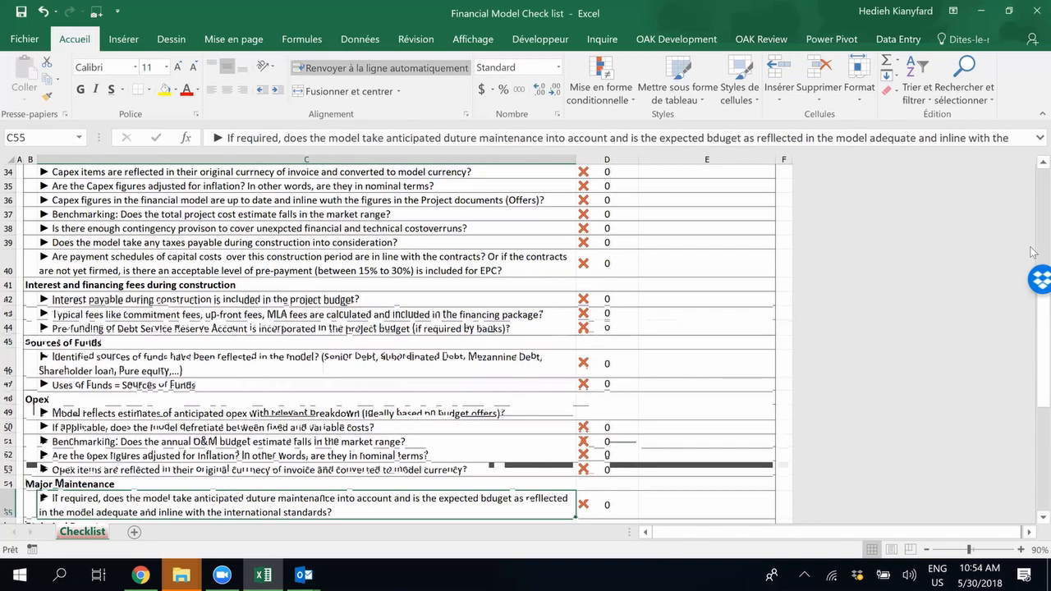
{"action": "scroll", "coordinate": [1033, 252], "scroll_direction": "down", "scroll_amount": 1}
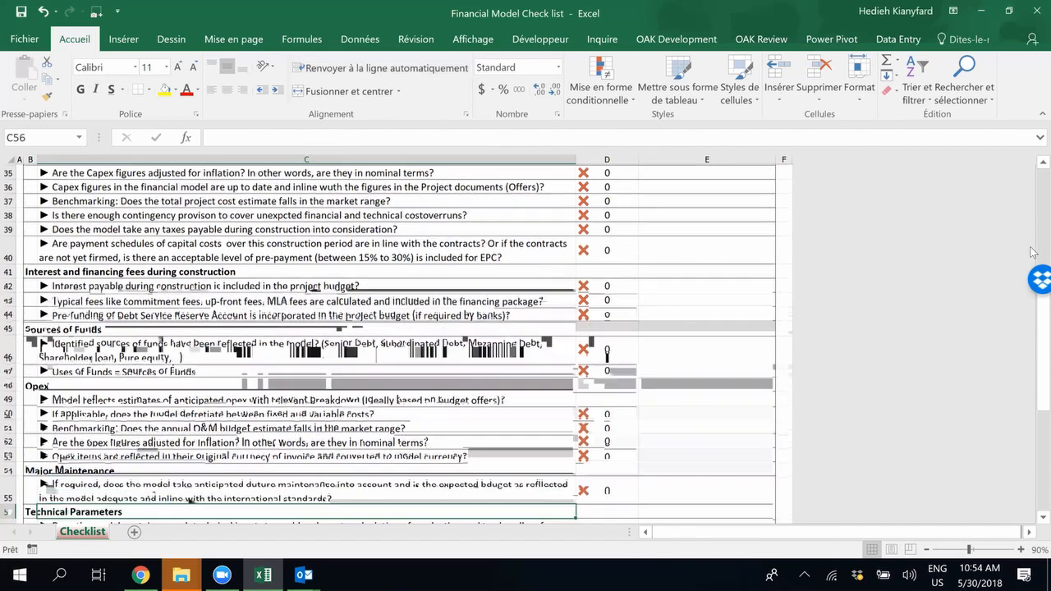
{"action": "key", "text": "Down"}
{"action": "key", "text": "Down"}
{"action": "key", "text": "Down"}
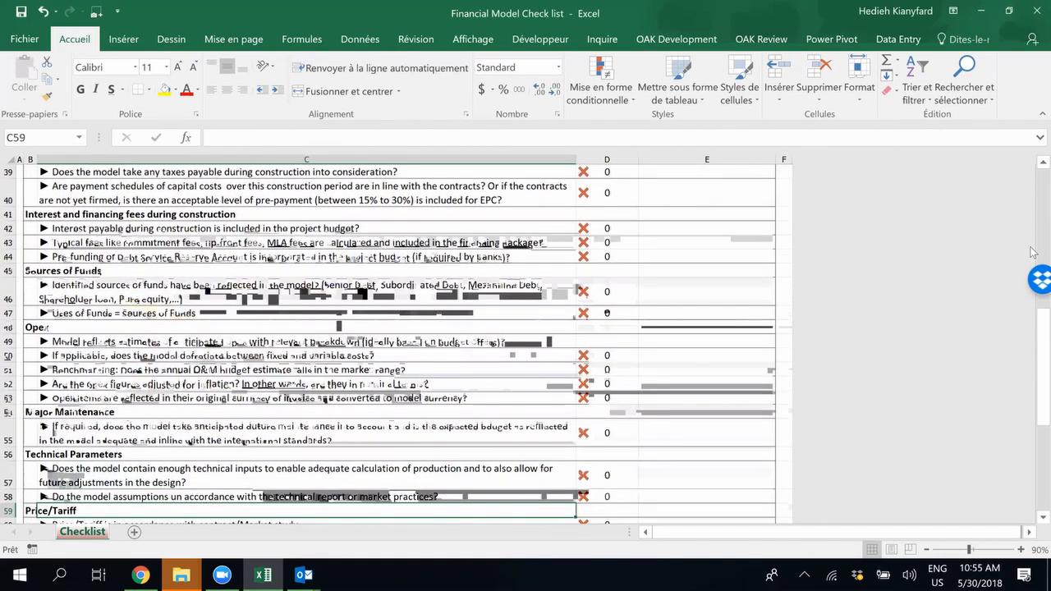
Step: Examine the Price/Tariff questions on the contract or market study basis and the price escalation assumption
{"action": "key", "text": "Down"}
{"action": "key", "text": "Down"}
{"action": "key", "text": "Down"}
{"action": "key", "text": "Down"}
{"action": "key", "text": "Down"}
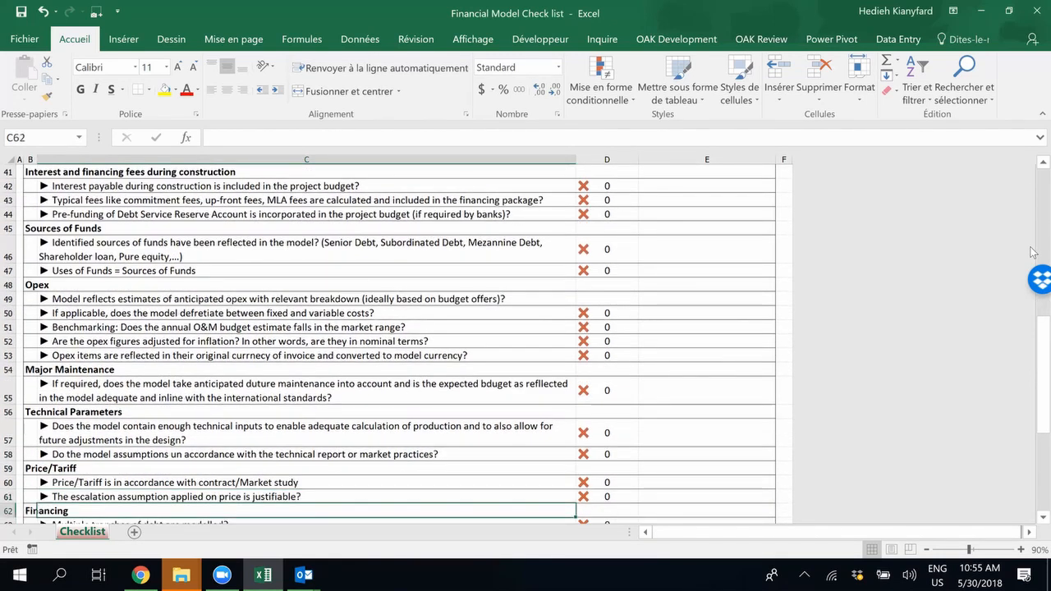
{"action": "key", "text": "Up"}
{"action": "key", "text": "Up"}
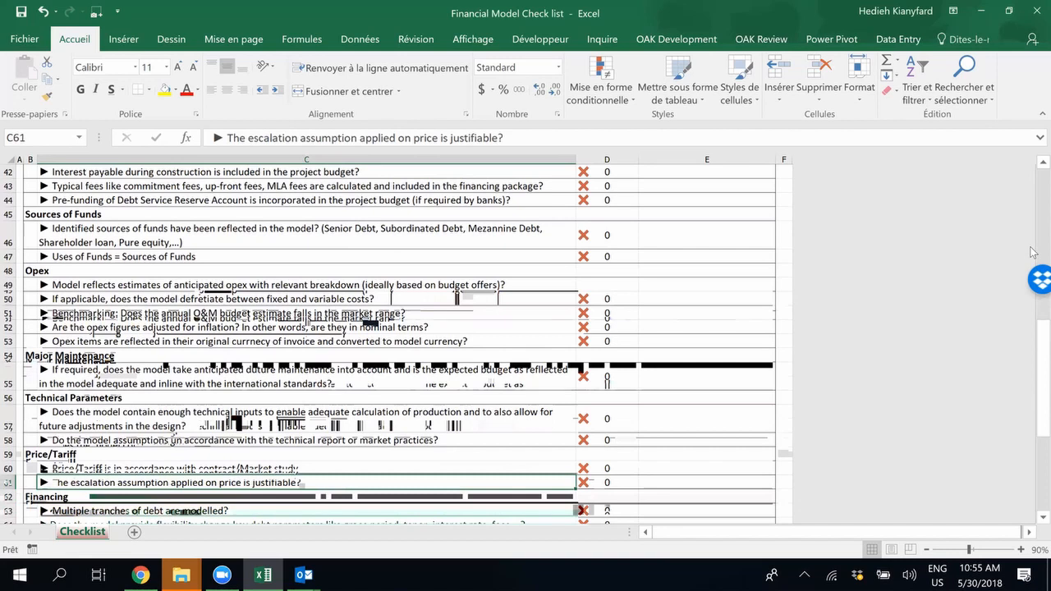
Step: Read through the Financing questions, from multiple debt tranches to DSRA modelling, down to the Fiscal and Tax heading
{"action": "key", "text": "Down"}
{"action": "key", "text": "Down"}
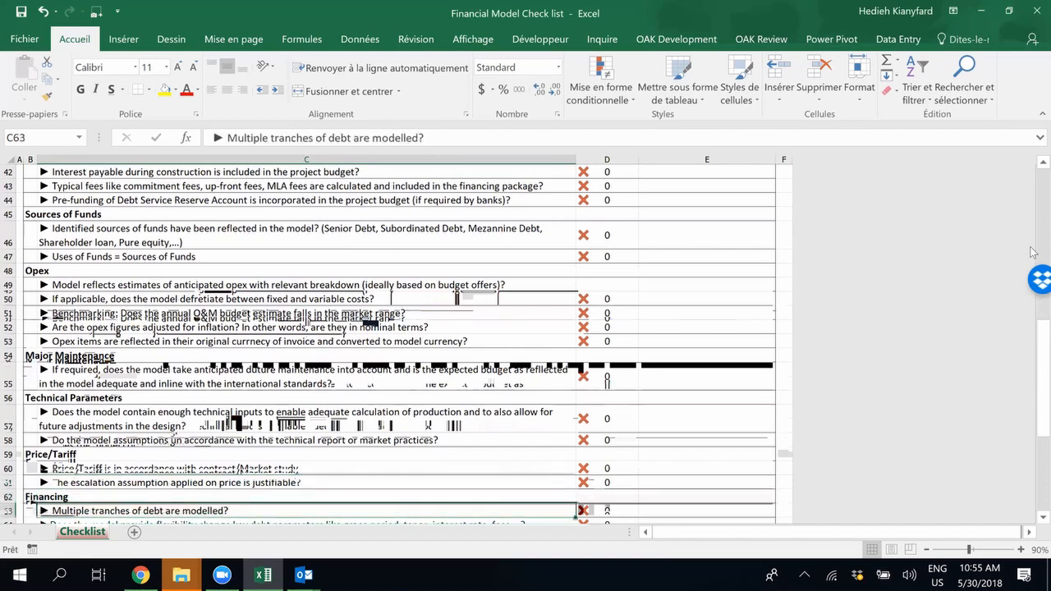
{"action": "key", "text": "Down"}
{"action": "key", "text": "Down"}
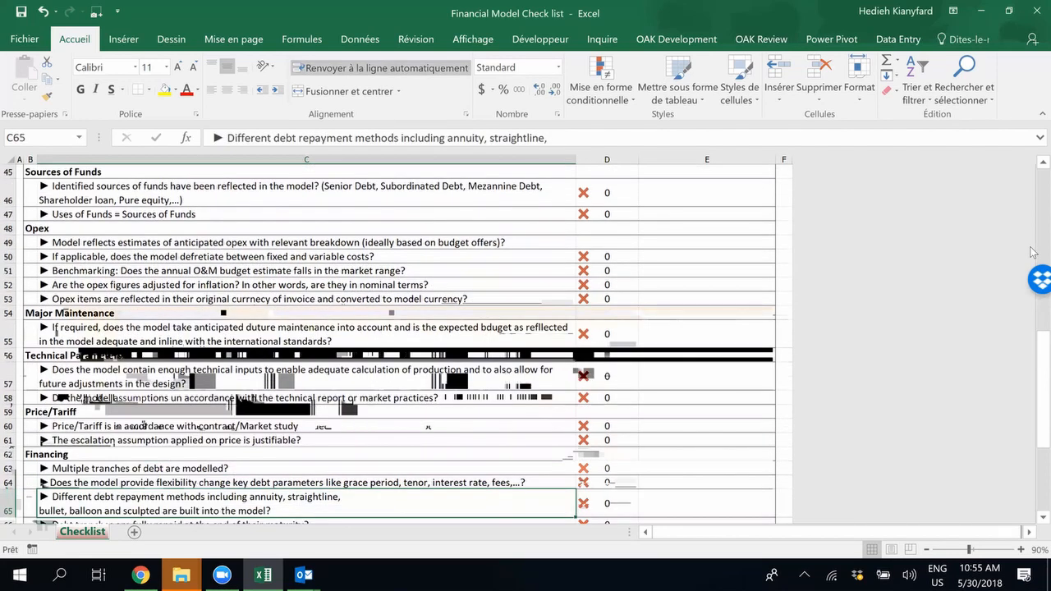
{"action": "key", "text": "Down"}
{"action": "key", "text": "Down"}
{"action": "key", "text": "Down"}
{"action": "key", "text": "Down"}
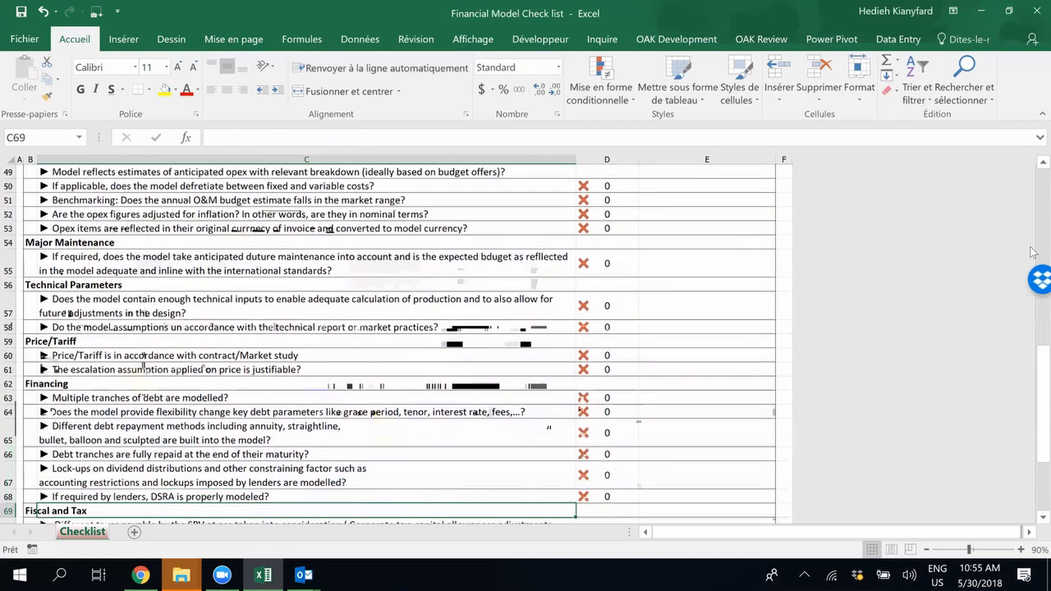
Step: Go back over the Financing questions on dividend lock-ups, debt repayment methods and multiple debt tranches
{"action": "key", "text": "Up"}
{"action": "key", "text": "Up"}
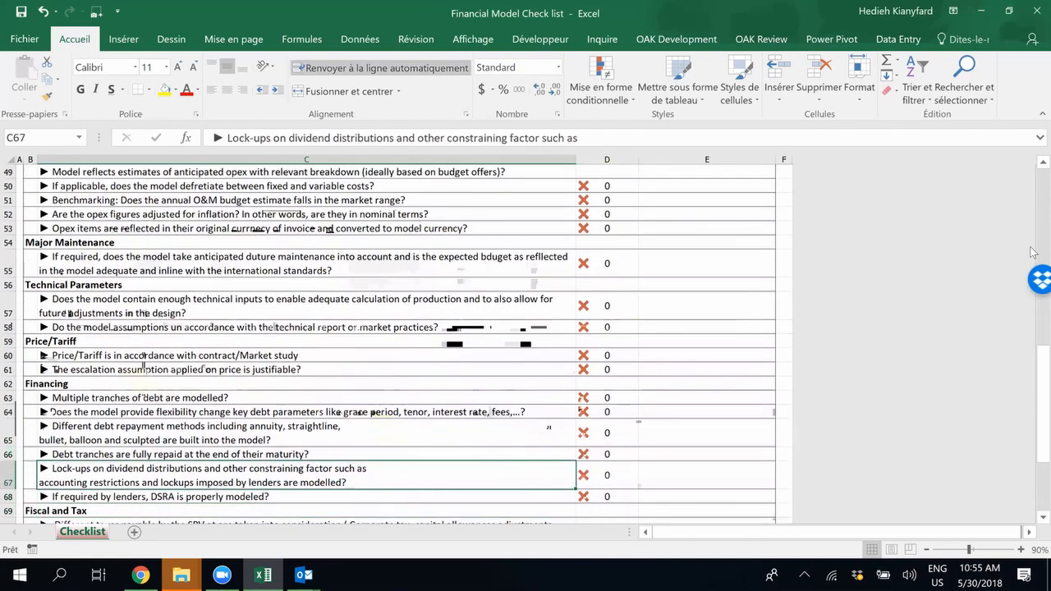
{"action": "key", "text": "Up"}
{"action": "key", "text": "Up"}
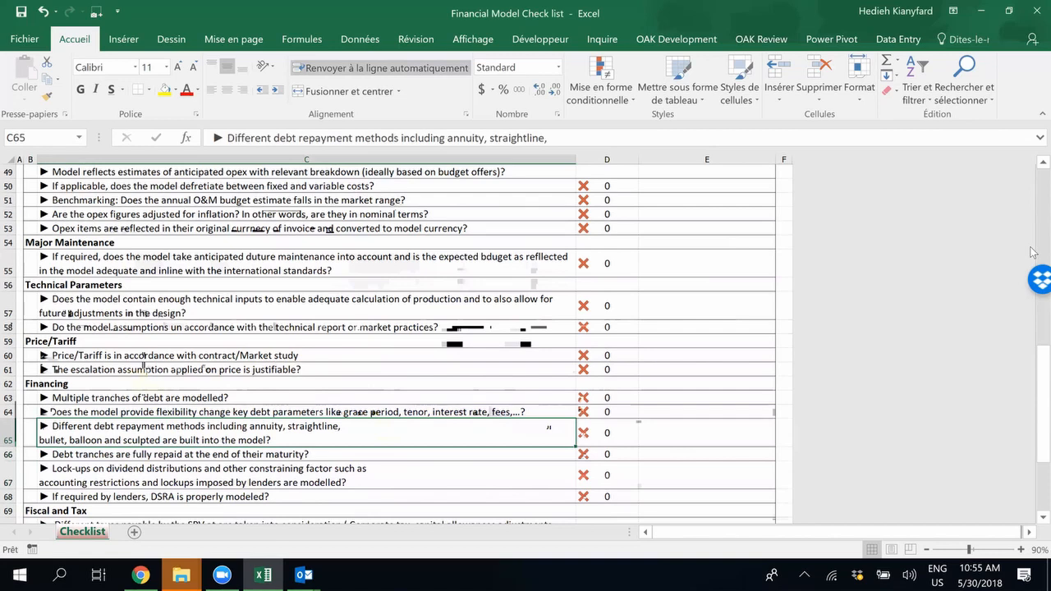
{"action": "key", "text": "Up"}
{"action": "key", "text": "Up"}
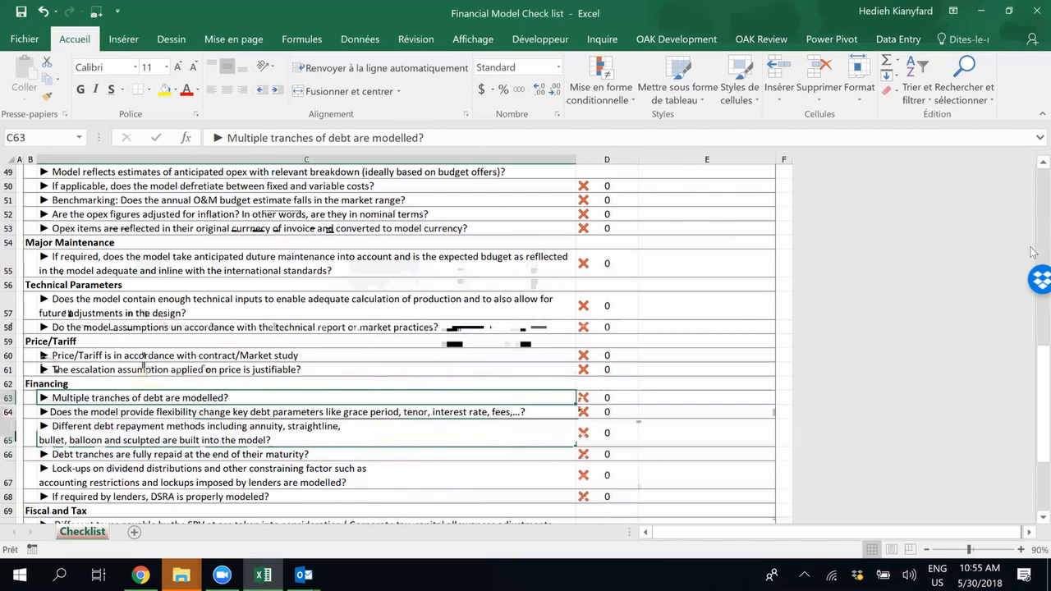
Step: Review the Fiscal and Tax questions on taxes payable by the SPV, fiscal flexibility, and depreciation and amortization
{"action": "key", "text": "Down"}
{"action": "key", "text": "Down"}
{"action": "key", "text": "Down"}
{"action": "key", "text": "Down"}
{"action": "key", "text": "Down"}
{"action": "key", "text": "Down"}
{"action": "key", "text": "Down"}
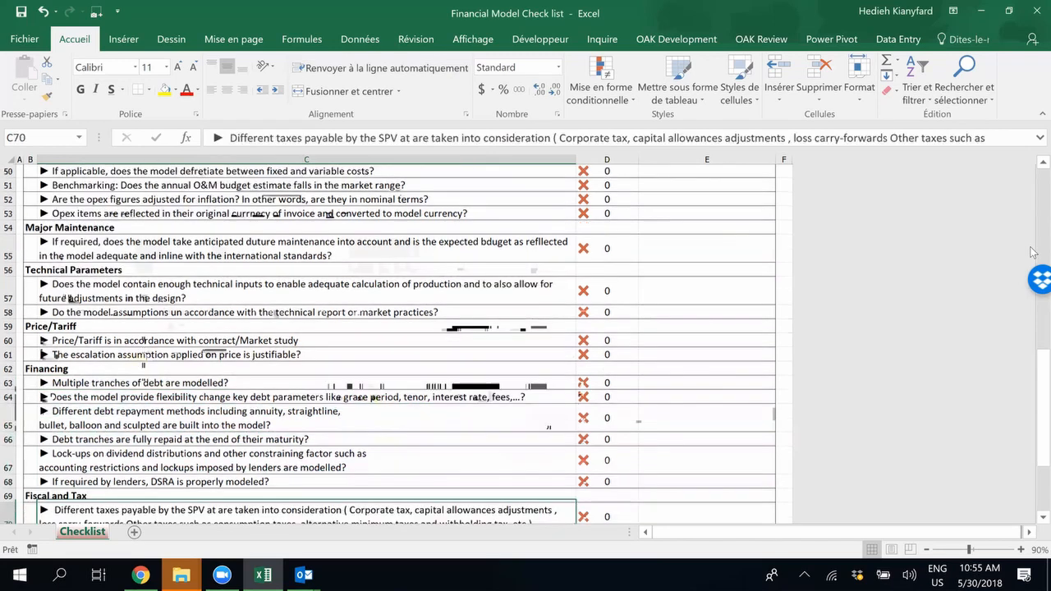
{"action": "key", "text": "Down"}
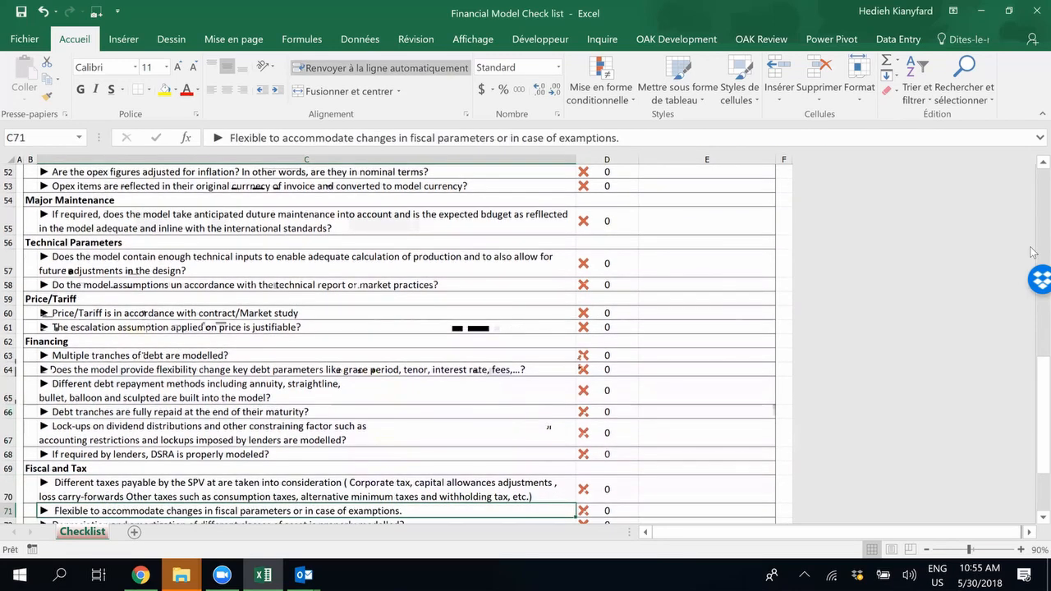
{"action": "key", "text": "Down"}
Step: Examine the Integrated Financial Statements questions on the three statements, the cash flow waterfall and the balance sheet
{"action": "key", "text": "Down"}
{"action": "key", "text": "Down"}
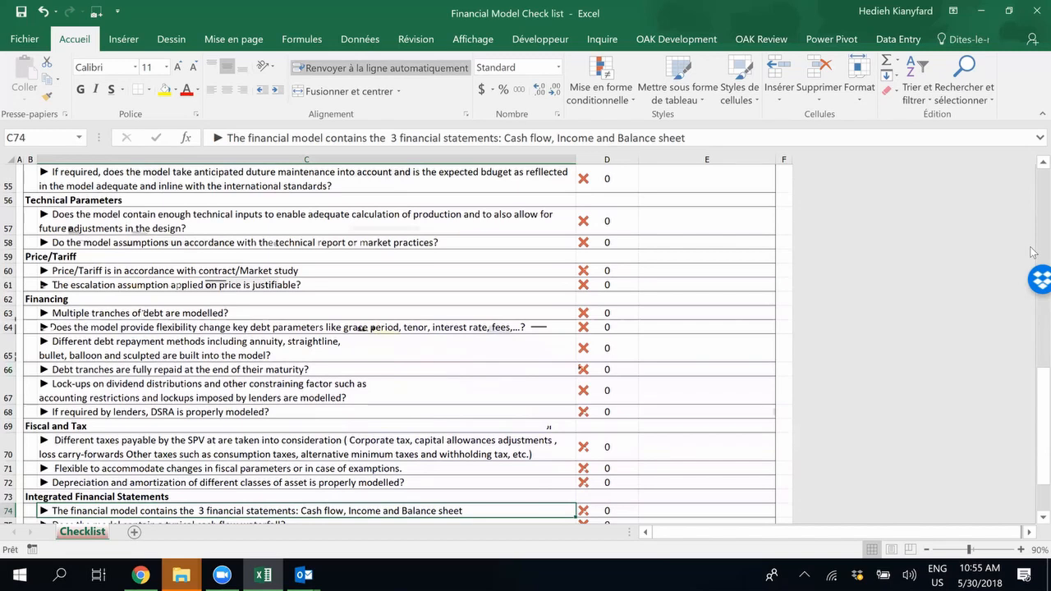
{"action": "key", "text": "Down"}
{"action": "key", "text": "Down"}
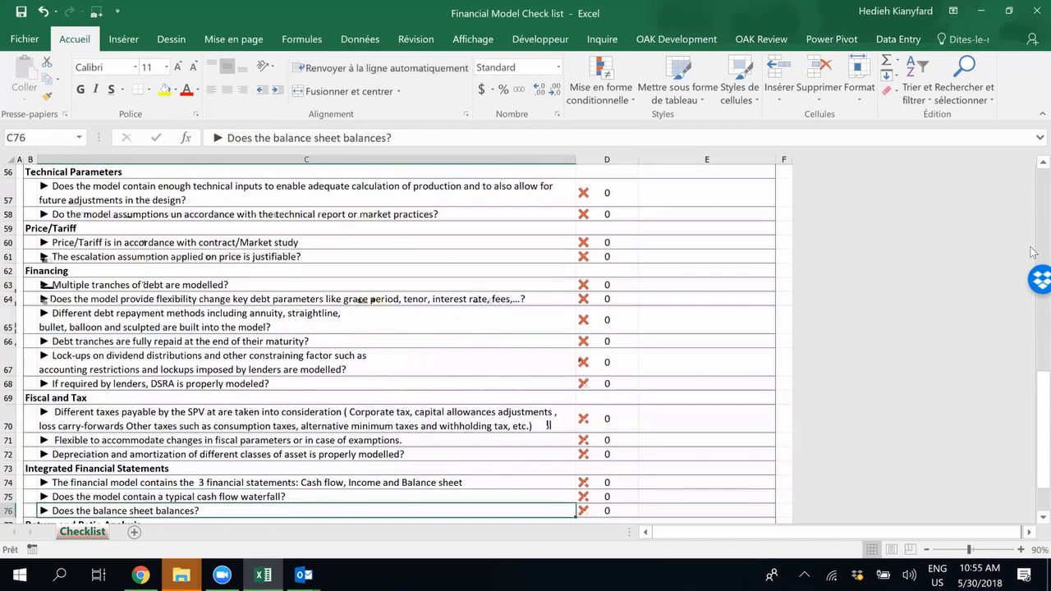
Step: Review the Return and Ratio Analysis question on key output measures and the question on sensitivities and scenario cases
{"action": "key", "text": "Down"}
{"action": "key", "text": "Down"}
{"action": "key", "text": "Down"}
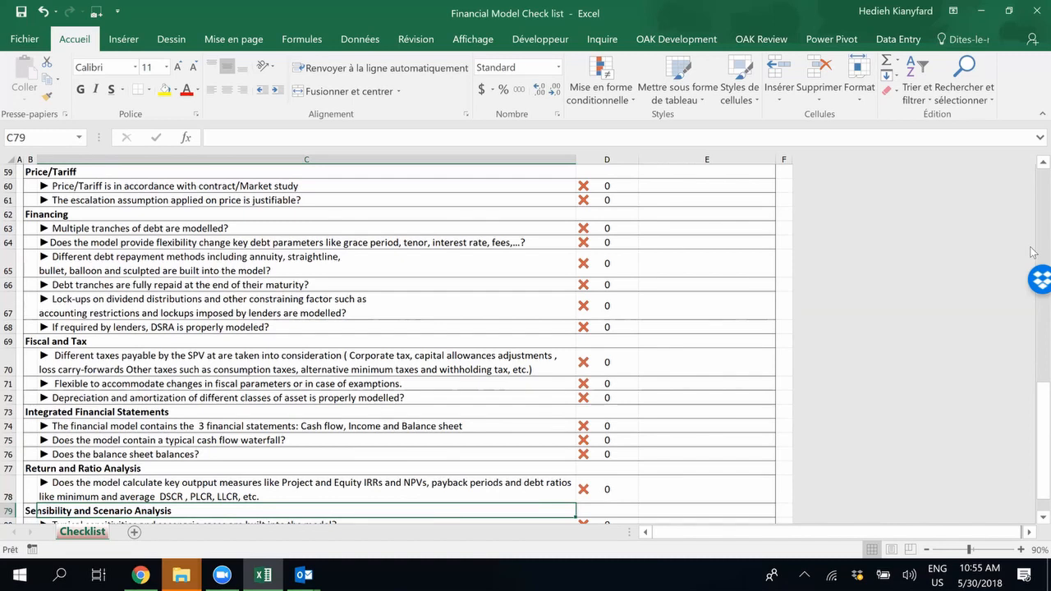
{"action": "key", "text": "Down"}
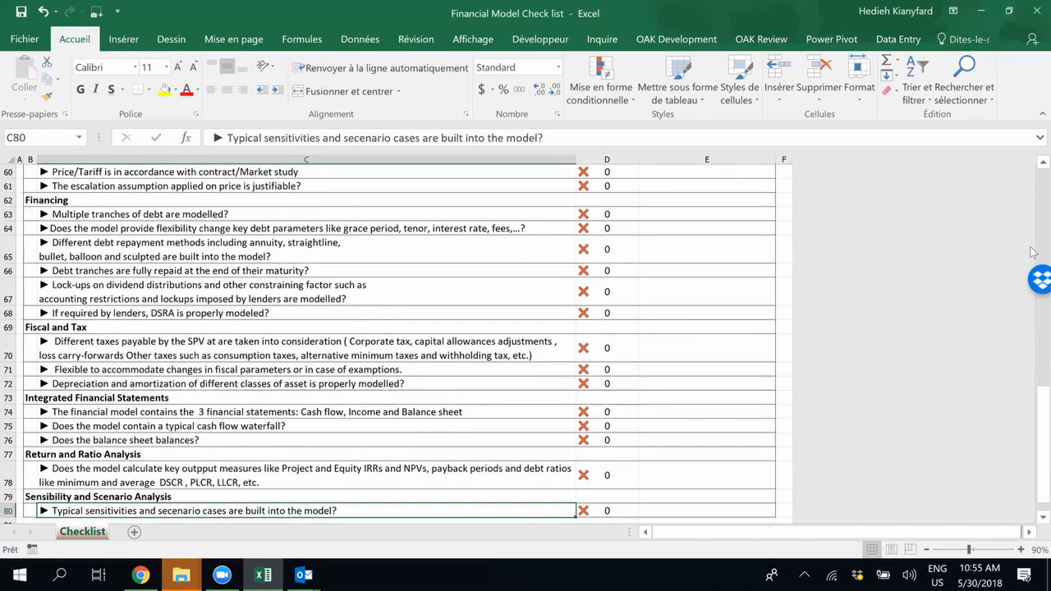
{"action": "key", "text": "Up"}
{"action": "key", "text": "Up"}
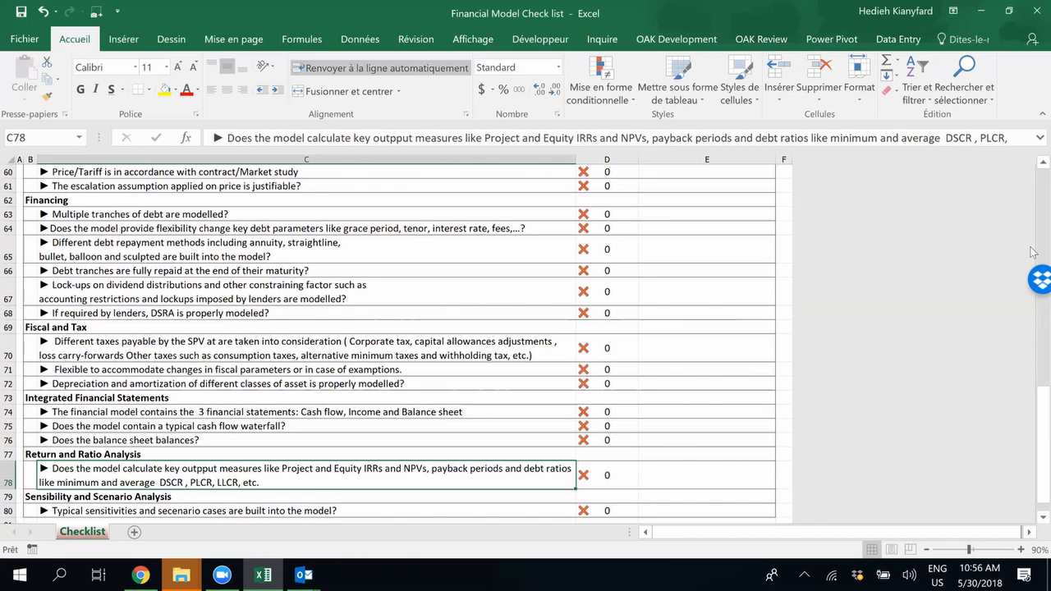
{"action": "key", "text": "Down"}
{"action": "key", "text": "Down"}
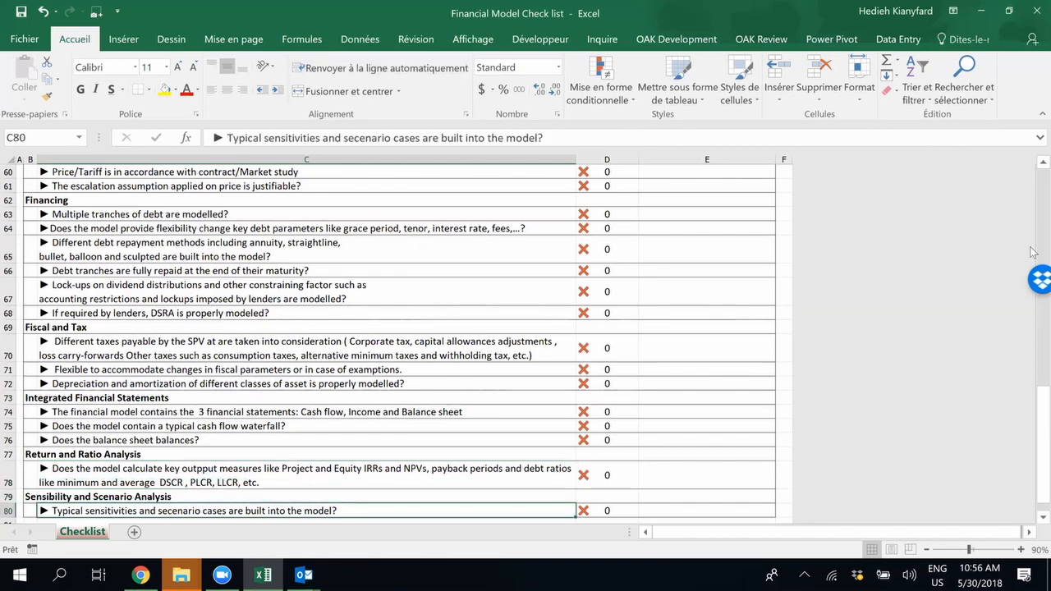
Step: Return to the checklist's title in cell A1
{"action": "key", "text": "Up"}
{"action": "key", "text": "Up"}
{"action": "key", "text": "Up"}
{"action": "key", "text": "Up"}
{"action": "key", "text": "Up"}
{"action": "key", "text": "Up"}
{"action": "key", "text": "Up"}
{"action": "key", "text": "Up"}
{"action": "key", "text": "Up"}
{"action": "key", "text": "Up"}
{"action": "key", "text": "Up"}
{"action": "key", "text": "Up"}
{"action": "key", "text": "Up"}
{"action": "key", "text": "Up"}
{"action": "key", "text": "Up"}
{"action": "key", "text": "Up"}
{"action": "key", "text": "Up"}
{"action": "key", "text": "Up"}
{"action": "key", "text": "Up"}
{"action": "key", "text": "Up"}
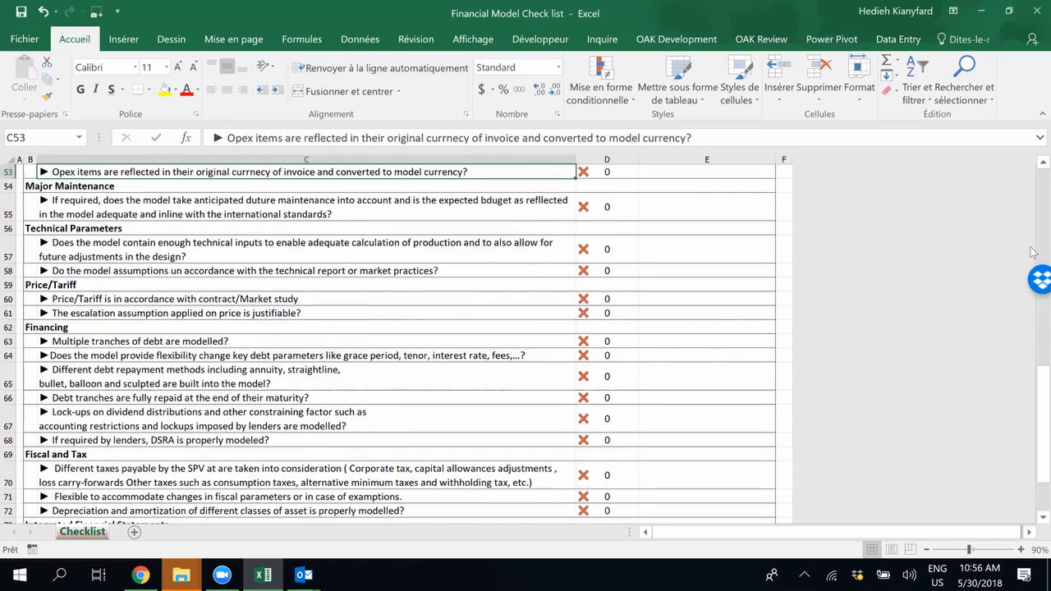
{"action": "key", "text": "Up"}
{"action": "key", "text": "Up"}
{"action": "key", "text": "Up"}
{"action": "key", "text": "Up"}
{"action": "key", "text": "Up"}
{"action": "key", "text": "Up"}
{"action": "key", "text": "Up"}
{"action": "key", "text": "Up"}
{"action": "key", "text": "Up"}
{"action": "key", "text": "Up"}
{"action": "key", "text": "Up"}
{"action": "key", "text": "Up"}
{"action": "key", "text": "Up"}
{"action": "key", "text": "Up"}
{"action": "key", "text": "Up"}
{"action": "key", "text": "Up"}
{"action": "key", "text": "Up"}
{"action": "key", "text": "Up"}
{"action": "key", "text": "Up"}
{"action": "key", "text": "Up"}
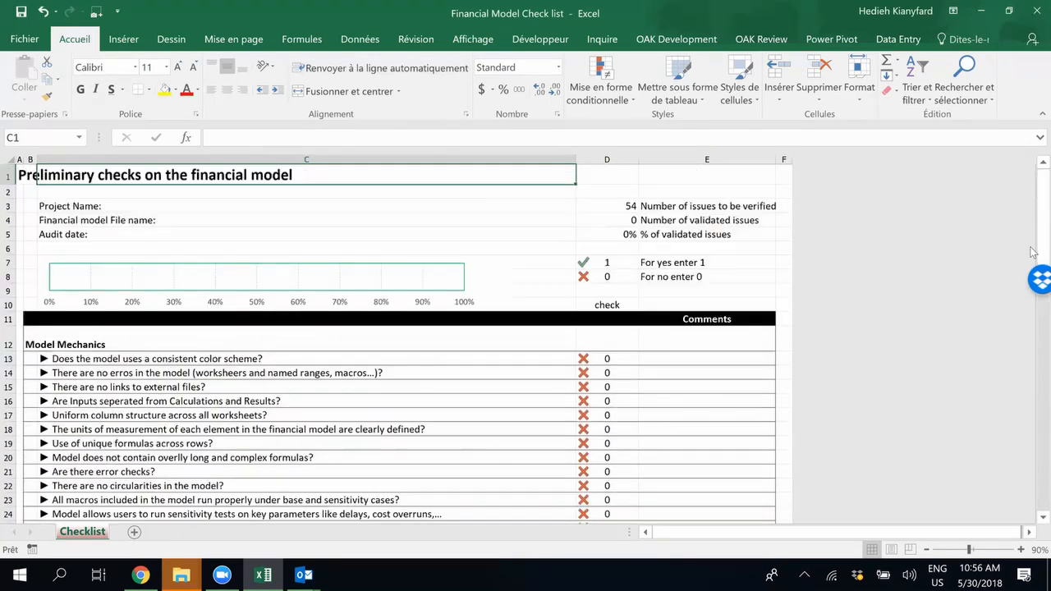
{"action": "key", "text": "Left"}
{"action": "key", "text": "Left"}
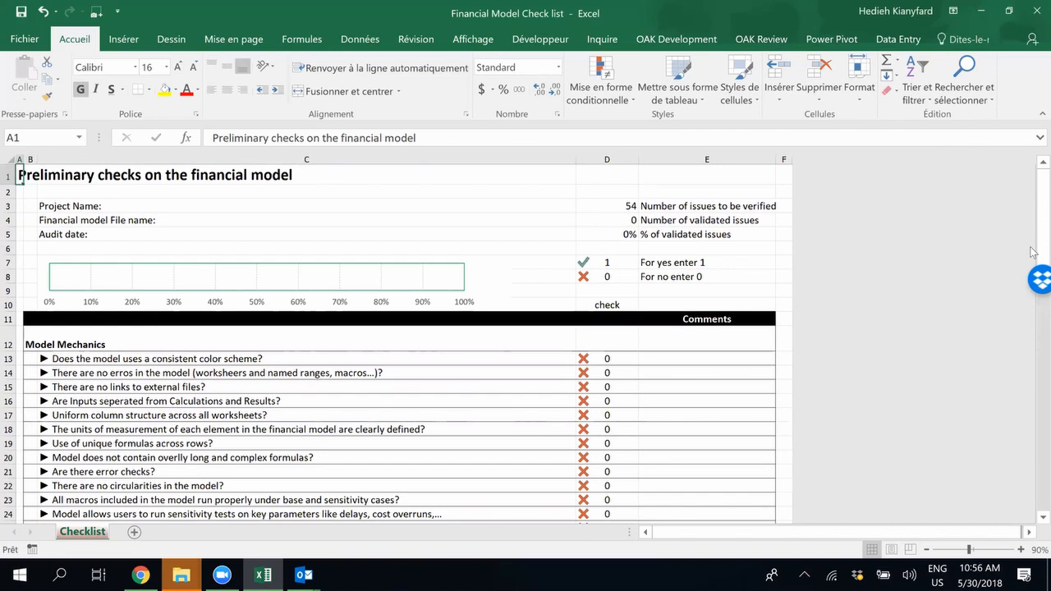
{"action": "key", "text": "Down"}
{"action": "key", "text": "Right"}
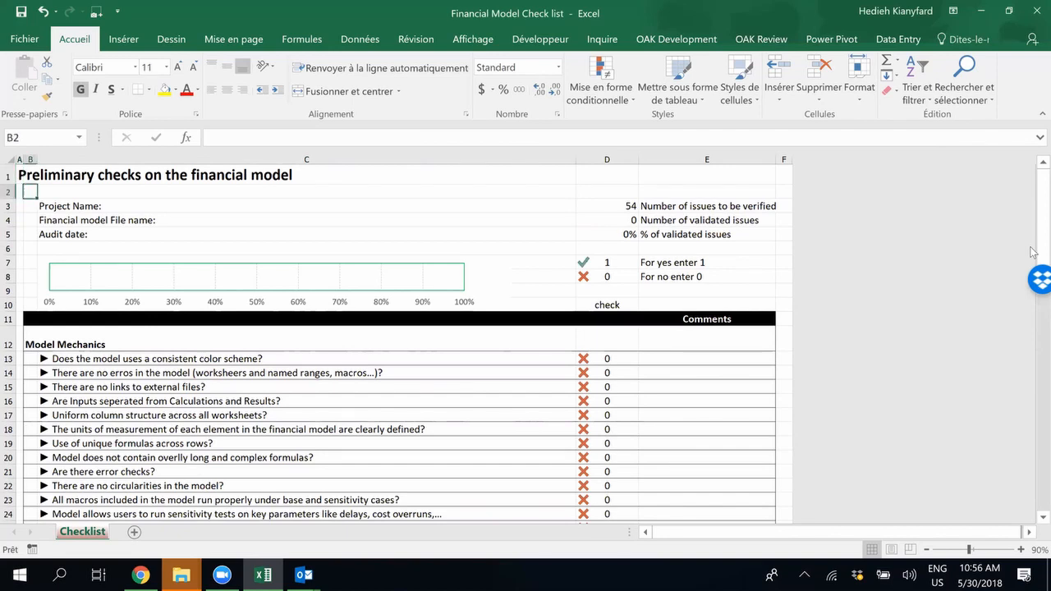
{"action": "key", "text": "Up"}
{"action": "key", "text": "Left"}
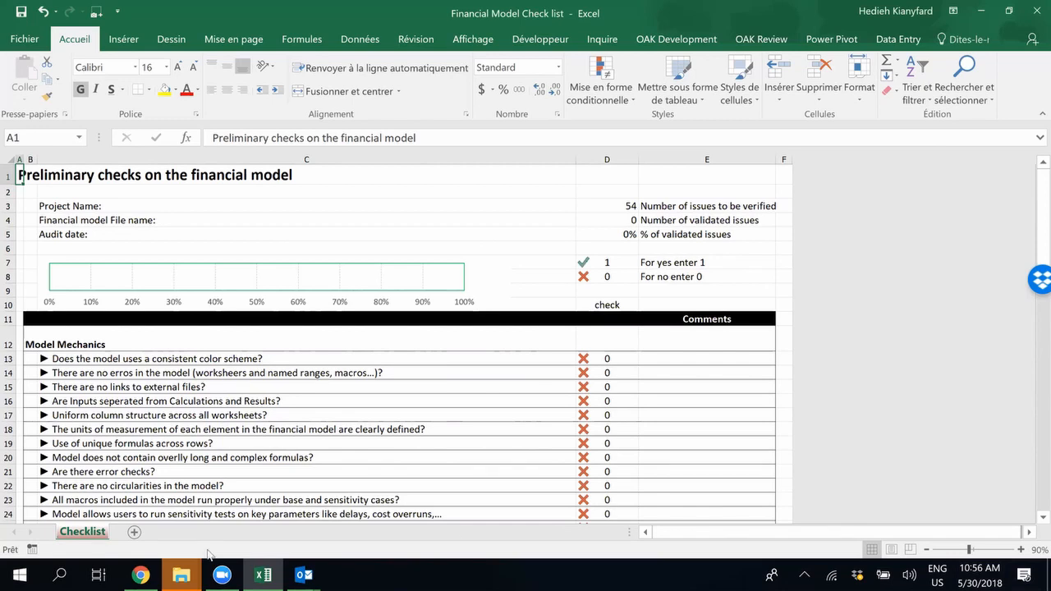
Step: Open the workbook Business Plan Version not audited 11022016 from the Audit Check List folder, accepting the circular reference warning and continuing without updating links
{"action": "mouse_move", "coordinate": [181, 575]}
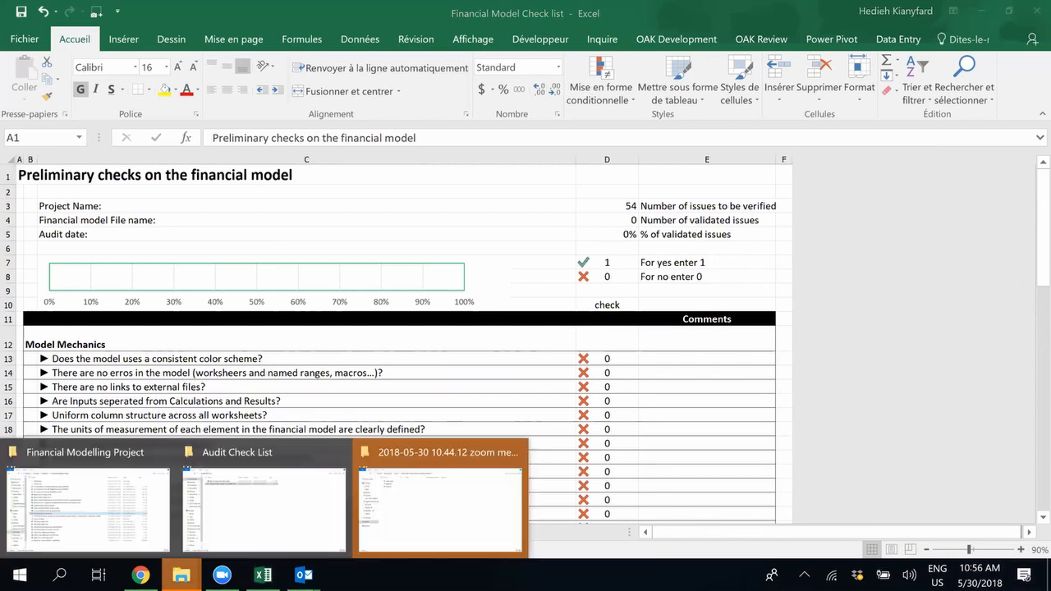
{"action": "left_click", "coordinate": [259, 512]}
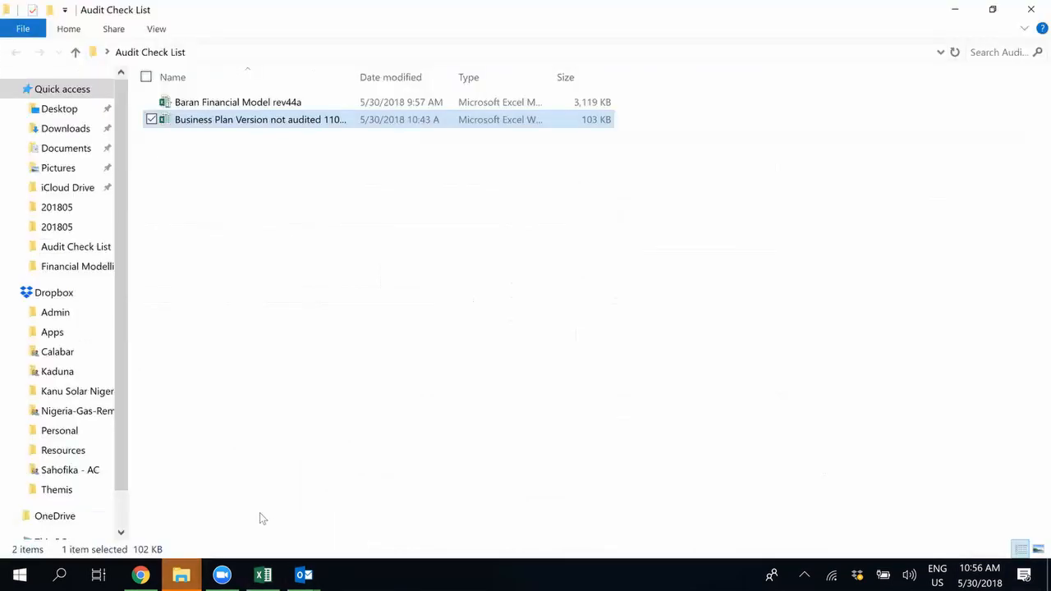
{"action": "double_click", "coordinate": [300, 120]}
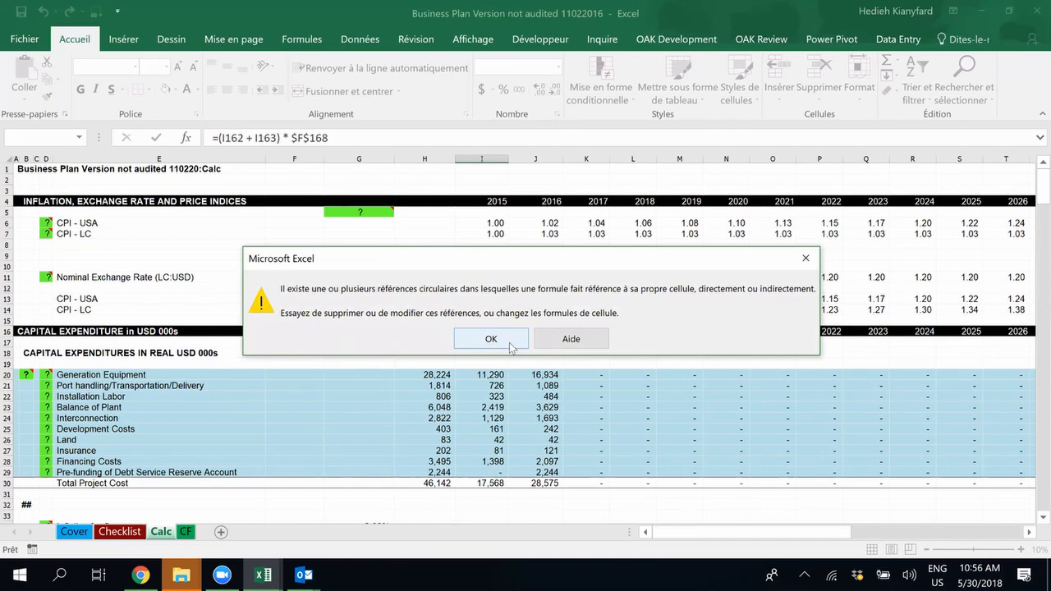
{"action": "left_click", "coordinate": [510, 341]}
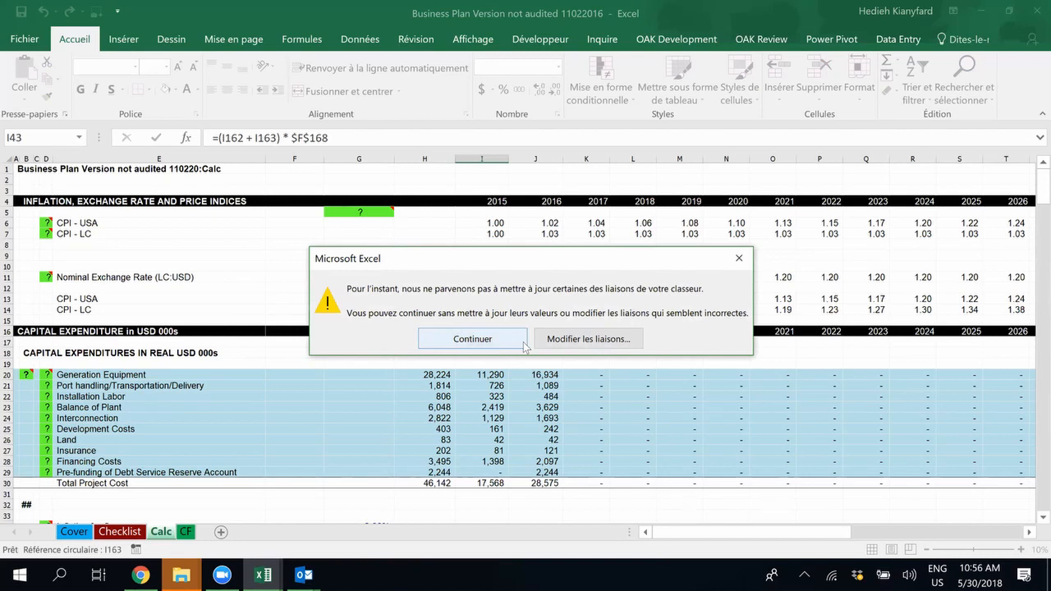
{"action": "left_click", "coordinate": [523, 344]}
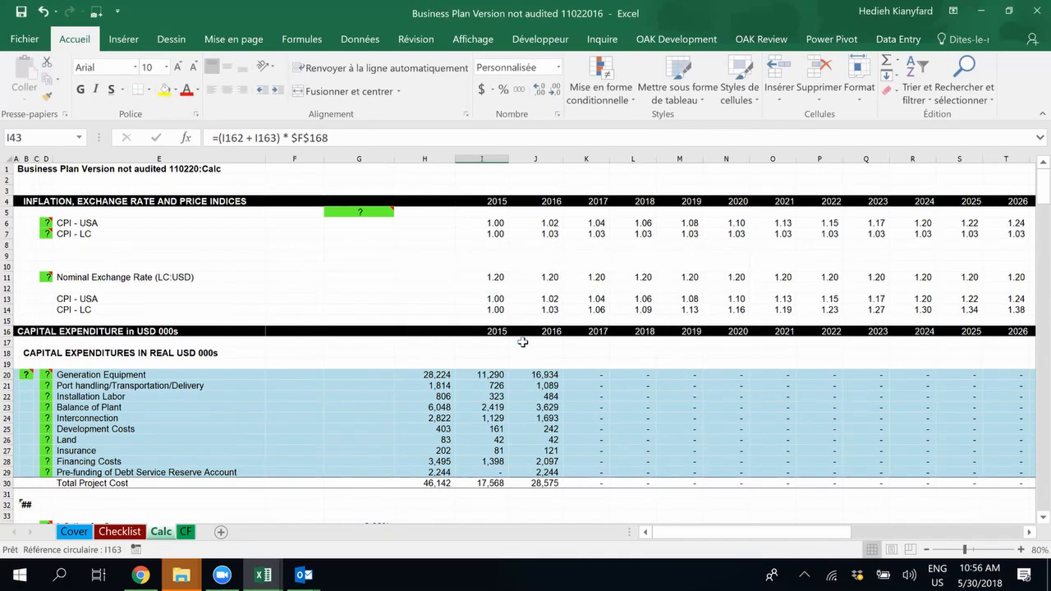
Step: Show the business plan's Checklist sheet from its start and examine the first Model Mechanics questions on color scheme and errors
{"action": "scroll", "coordinate": [686, 370], "scroll_direction": "down", "scroll_amount": 2}
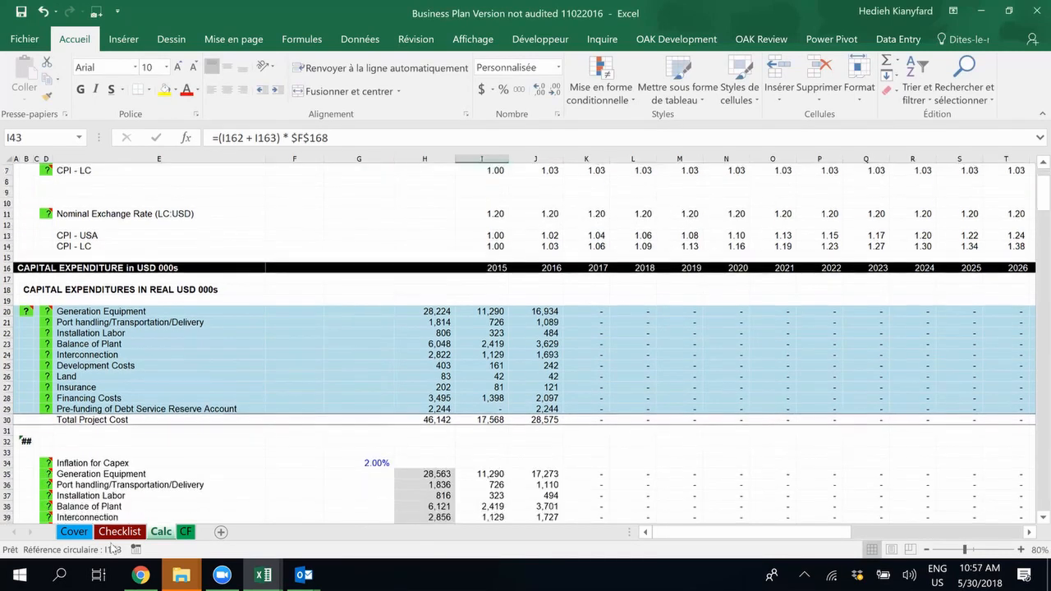
{"action": "left_click", "coordinate": [121, 532]}
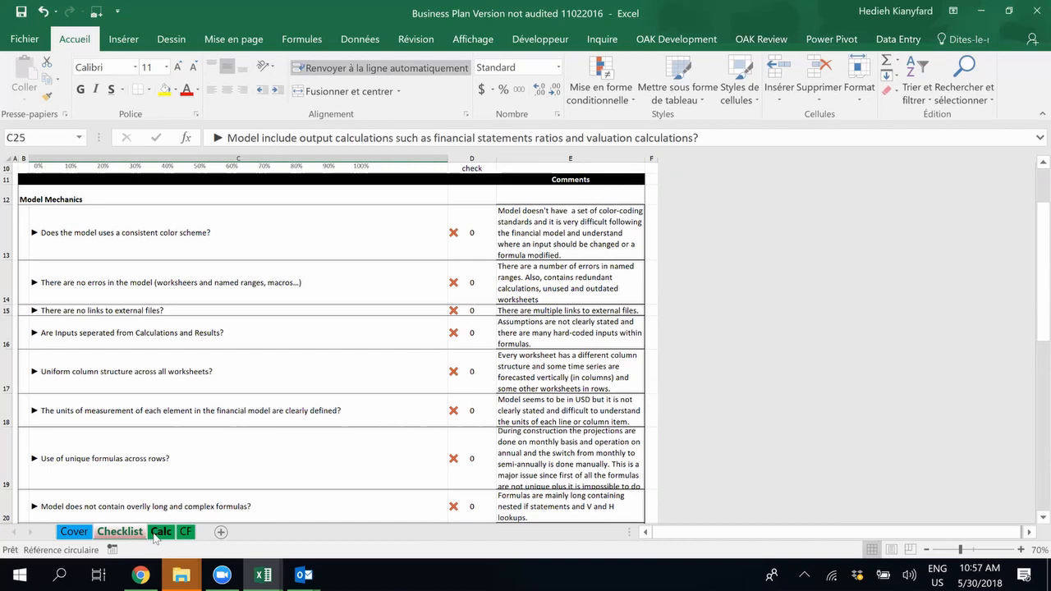
{"action": "scroll", "coordinate": [288, 355], "scroll_direction": "up", "scroll_amount": 3}
{"action": "left_click", "coordinate": [260, 341]}
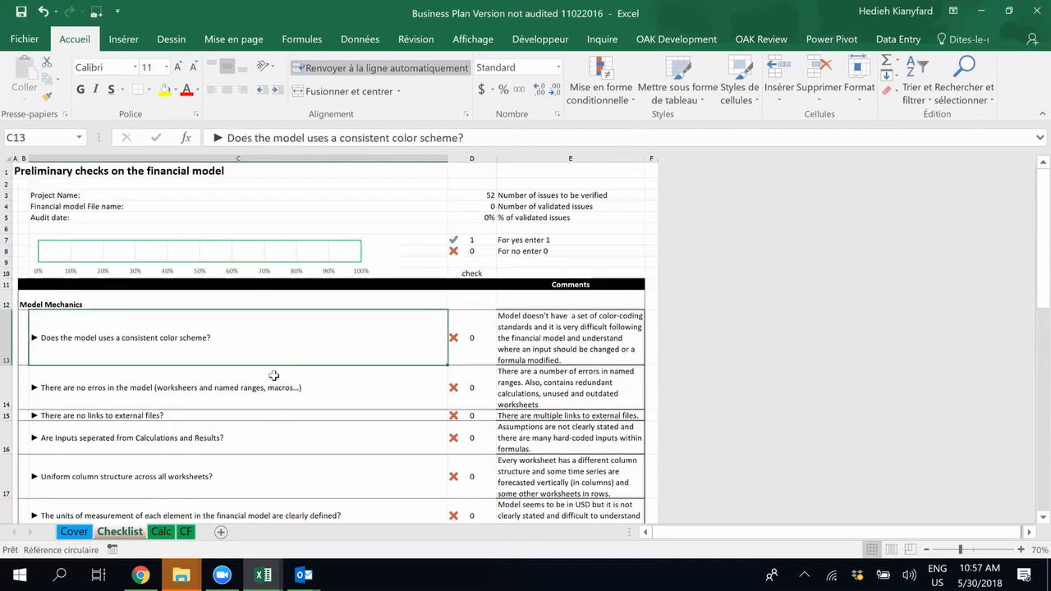
{"action": "left_click", "coordinate": [274, 379]}
{"action": "left_click", "coordinate": [289, 334]}
Step: Inspect the color scheme of the capital expenditure and tax depreciation sections on the Calc sheet at 60% zoom
{"action": "left_click", "coordinate": [162, 532]}
{"action": "scroll", "coordinate": [609, 411], "scroll_direction": "down", "scroll_amount": 5}
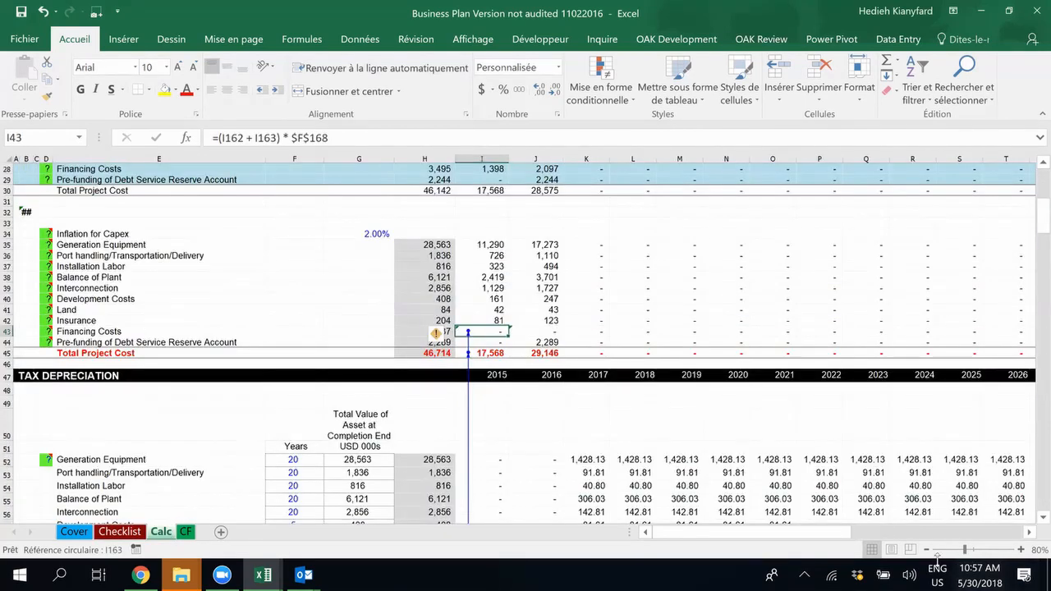
{"action": "left_click", "coordinate": [925, 549]}
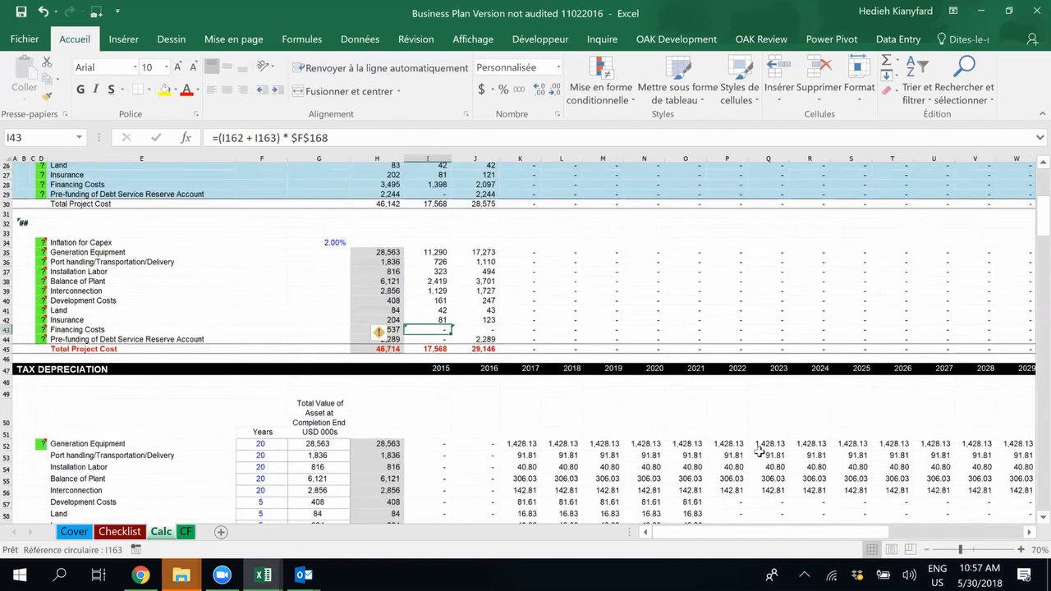
{"action": "left_click", "coordinate": [925, 549]}
{"action": "scroll", "coordinate": [759, 452], "scroll_direction": "down", "scroll_amount": 10}
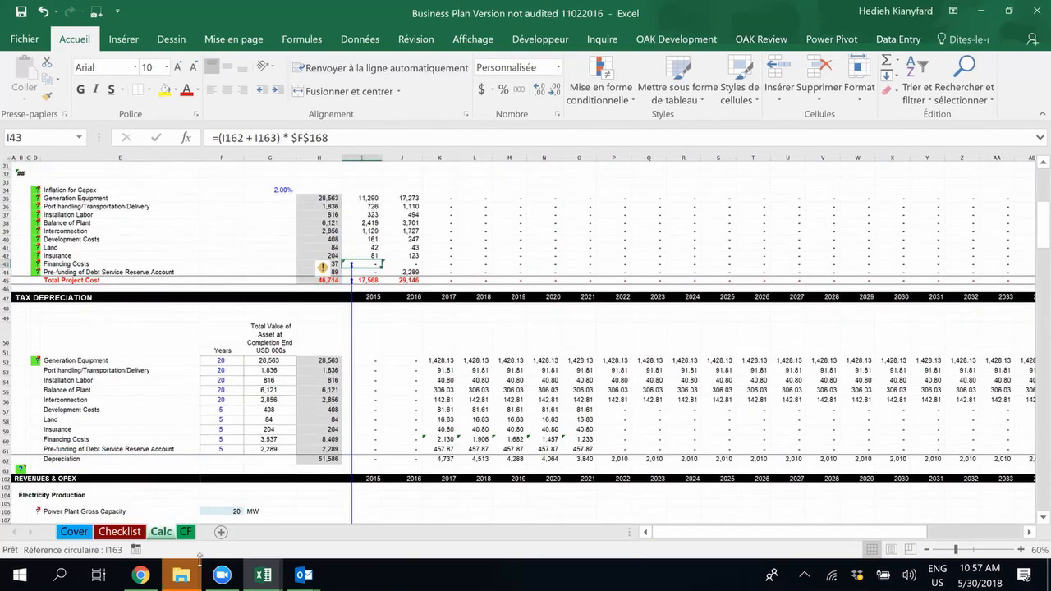
{"action": "scroll", "coordinate": [780, 366], "scroll_direction": "up", "scroll_amount": 8}
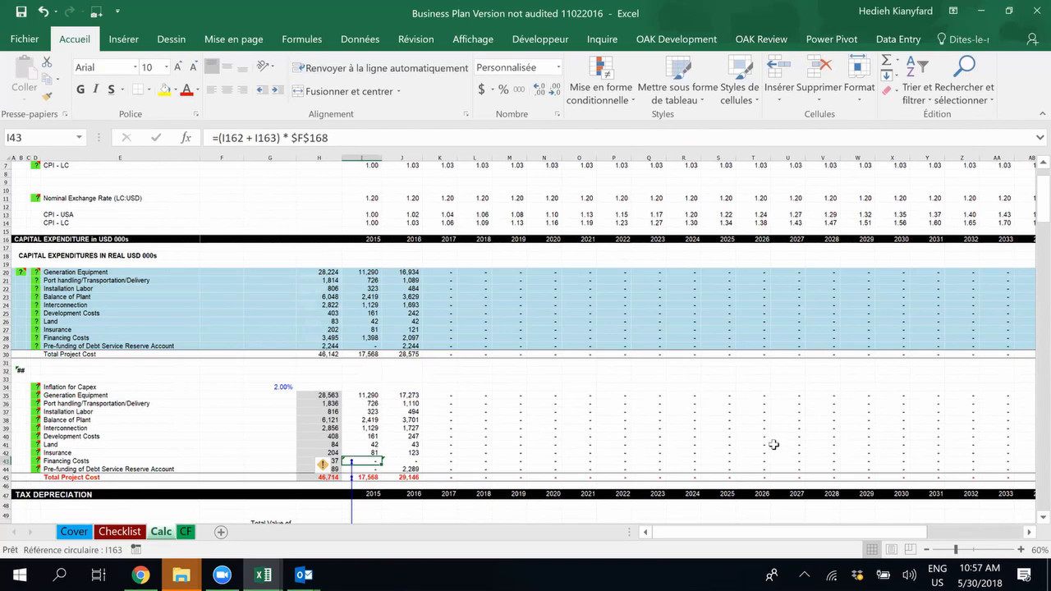
Step: Review the Checklist sheet's check value and comment for the color scheme question, and move on to the question about model errors
{"action": "left_click", "coordinate": [112, 532]}
{"action": "left_click", "coordinate": [473, 330]}
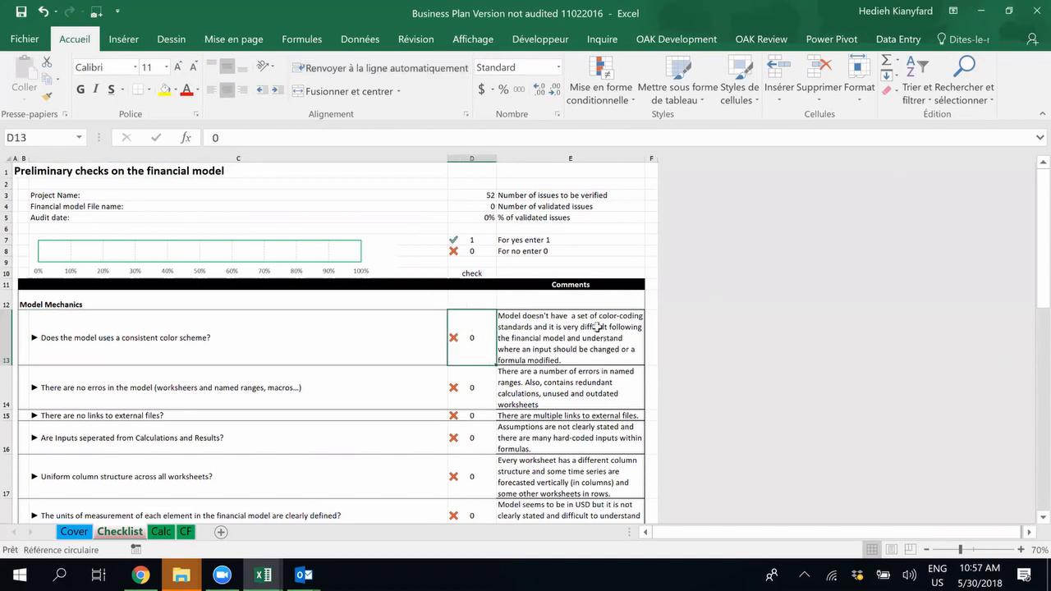
{"action": "left_click", "coordinate": [597, 326]}
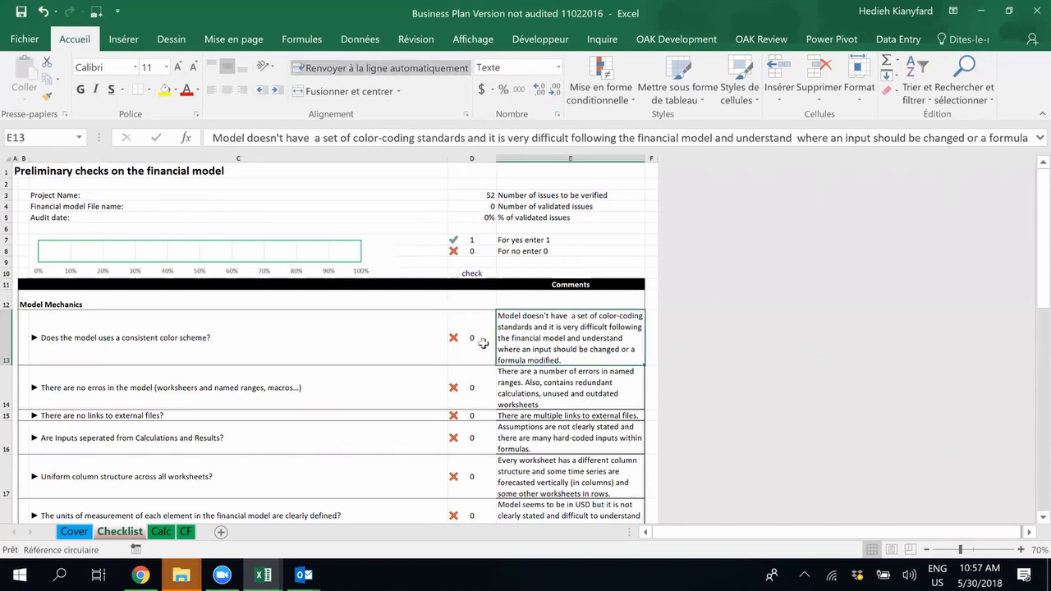
{"action": "left_click", "coordinate": [274, 383]}
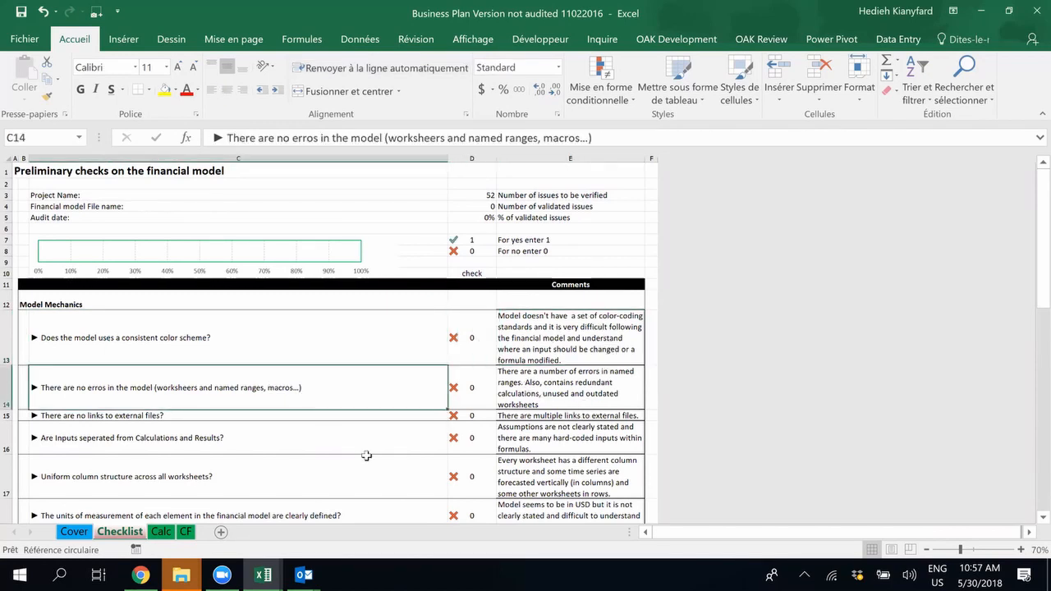
{"action": "scroll", "coordinate": [366, 456], "scroll_direction": "down", "scroll_amount": 1}
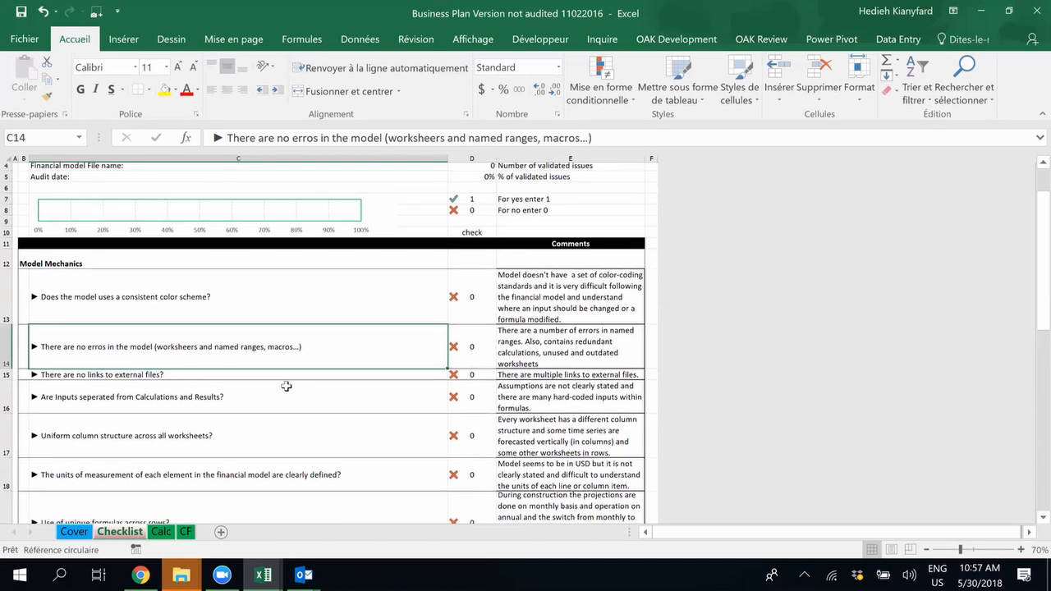
Step: Review the Checklist sheet's check value and comment for the question about links to external files
{"action": "scroll", "coordinate": [271, 370], "scroll_direction": "down", "scroll_amount": 1}
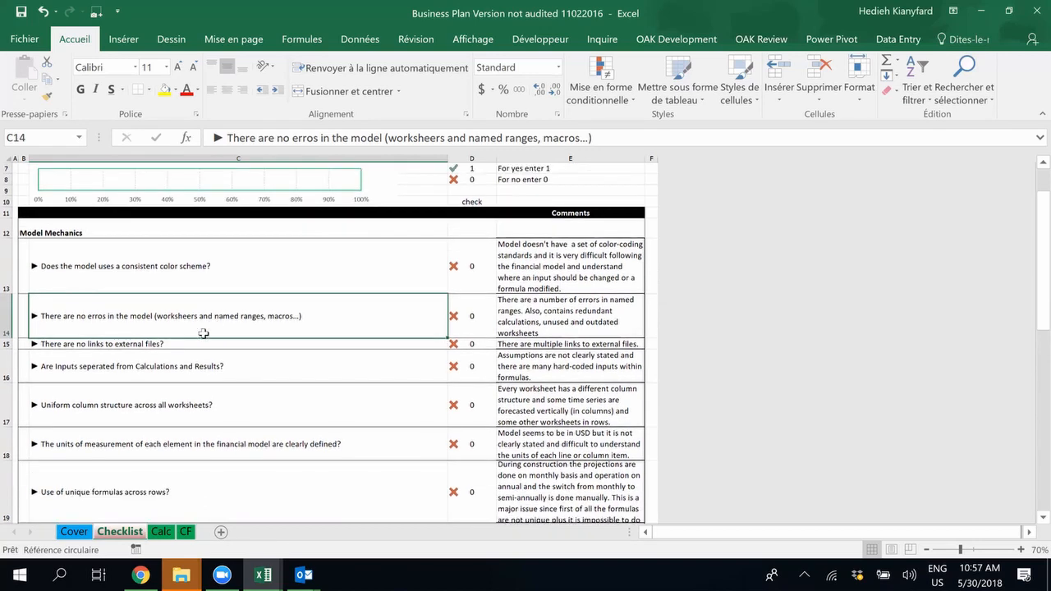
{"action": "left_click", "coordinate": [476, 344]}
{"action": "left_click", "coordinate": [546, 343]}
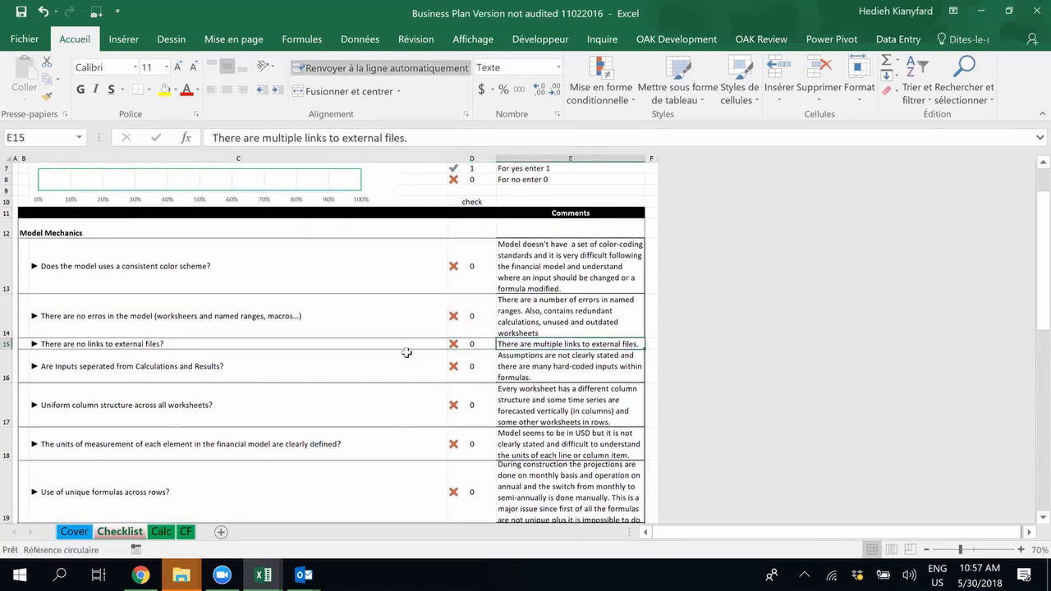
{"action": "left_click", "coordinate": [479, 344]}
{"action": "scroll", "coordinate": [513, 444], "scroll_direction": "down", "scroll_amount": 2}
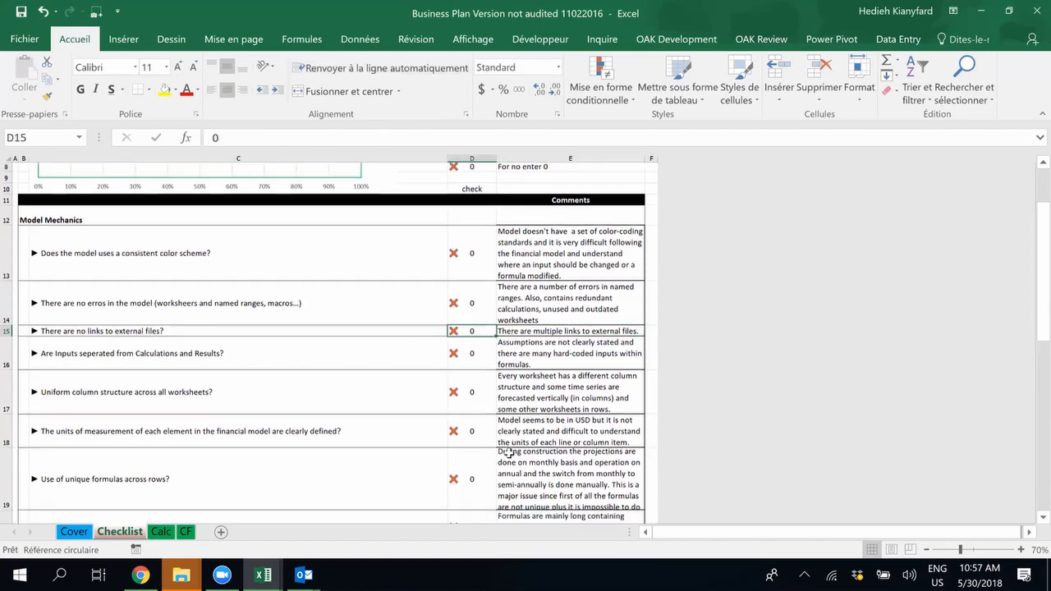
Step: Examine the remaining Model Mechanics questions and comments from unique formulas to hidden or password-protected sheets, and look over the following sections
{"action": "scroll", "coordinate": [510, 449], "scroll_direction": "down", "scroll_amount": 1}
{"action": "left_click", "coordinate": [296, 326]}
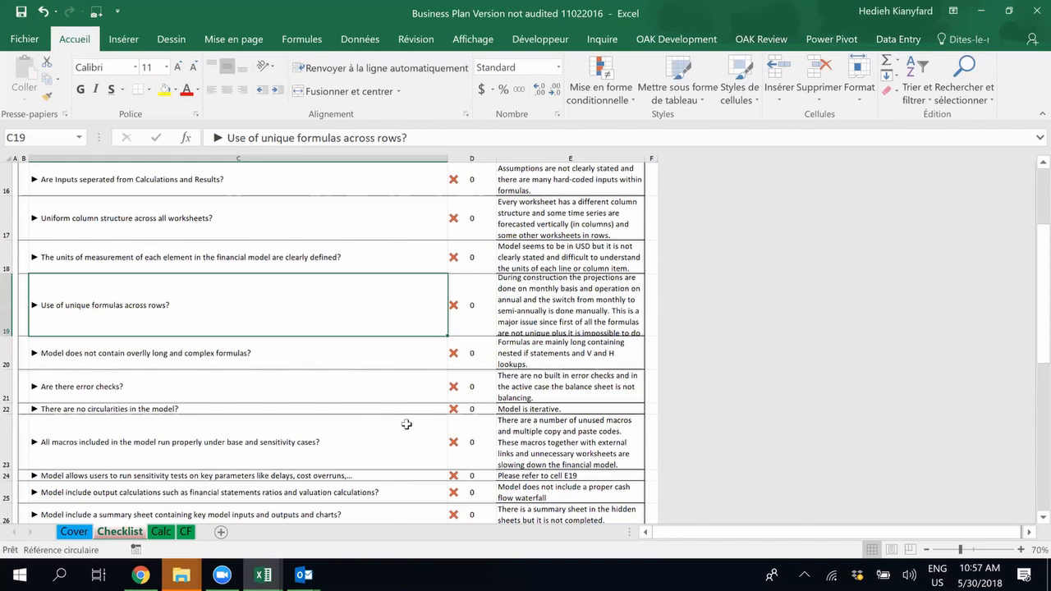
{"action": "scroll", "coordinate": [404, 427], "scroll_direction": "down", "scroll_amount": 1}
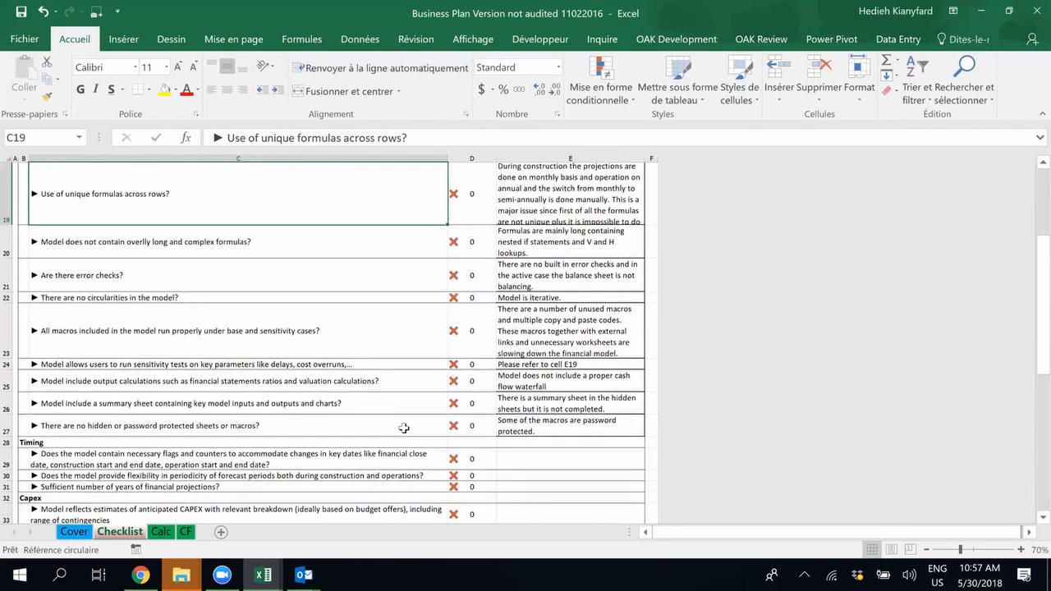
{"action": "left_click", "coordinate": [151, 428]}
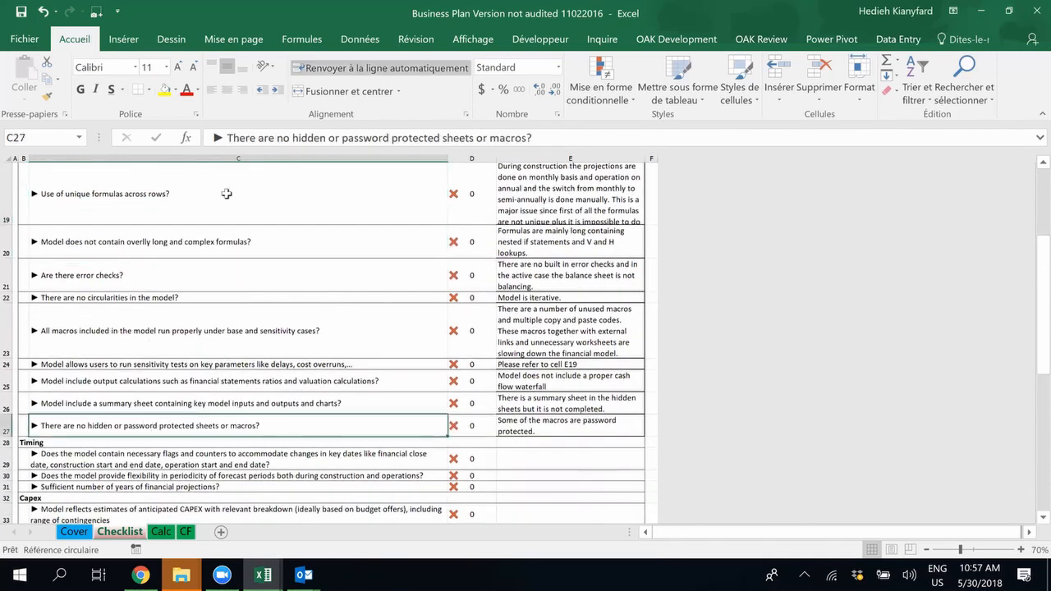
{"action": "left_click", "coordinate": [332, 185]}
{"action": "left_click_drag", "start_coordinate": [332, 185], "coordinate": [610, 408]}
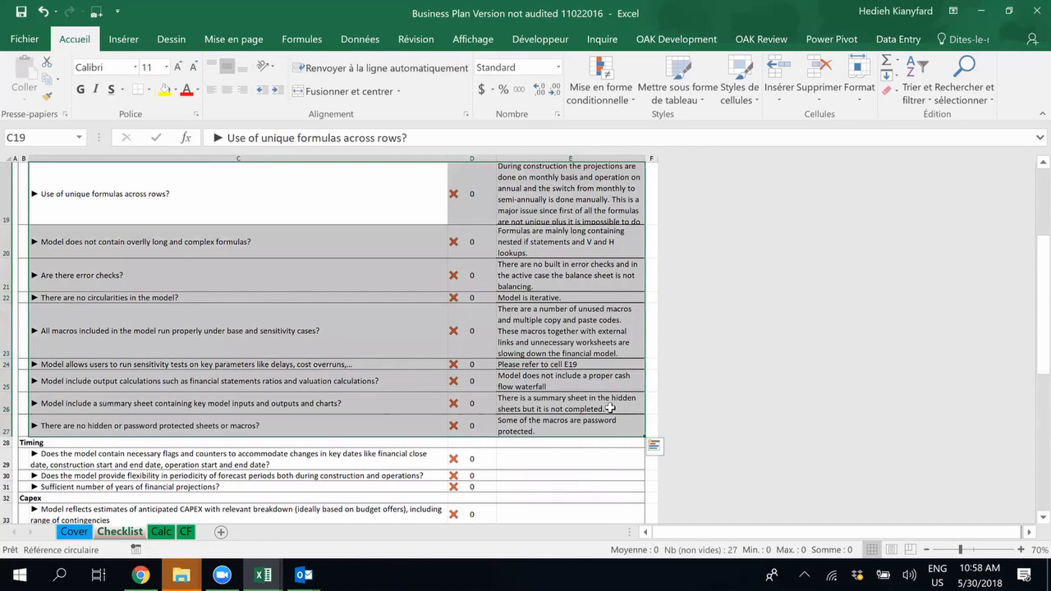
{"action": "scroll", "coordinate": [428, 459], "scroll_direction": "down", "scroll_amount": 3}
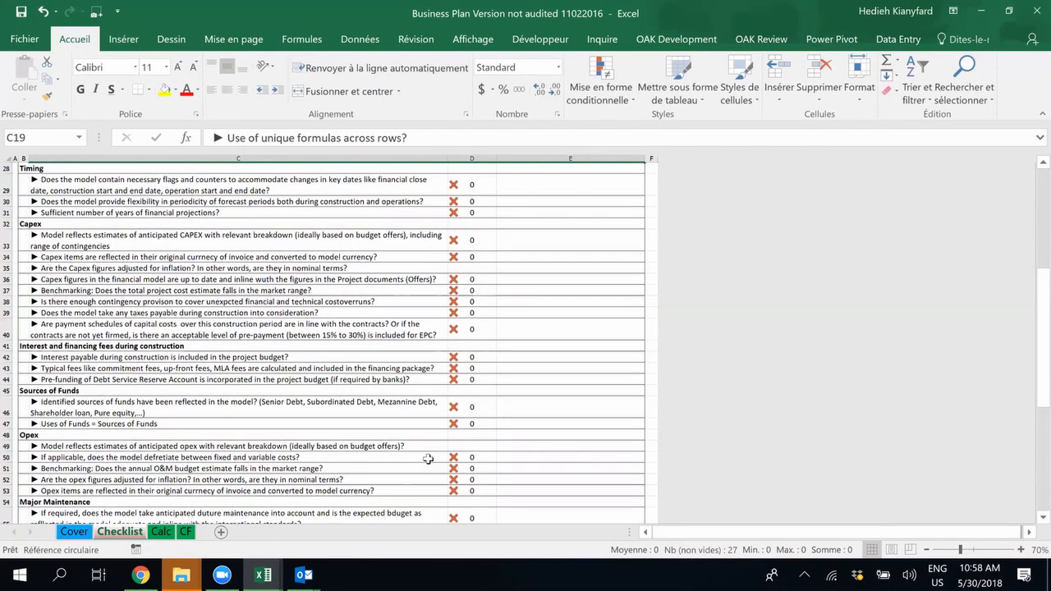
{"action": "scroll", "coordinate": [427, 459], "scroll_direction": "up", "scroll_amount": 4}
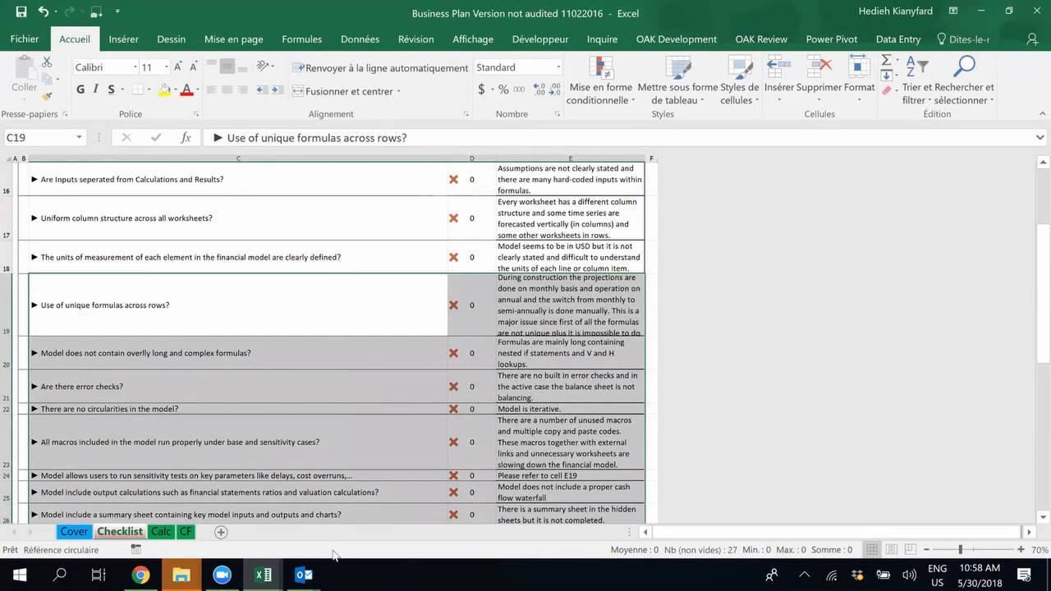
Step: Switch to the Outlook draft "Preliminary review of financial model" and read its introduction, highlighting the conclusion that the model should be built from scratch
{"action": "left_click", "coordinate": [304, 574]}
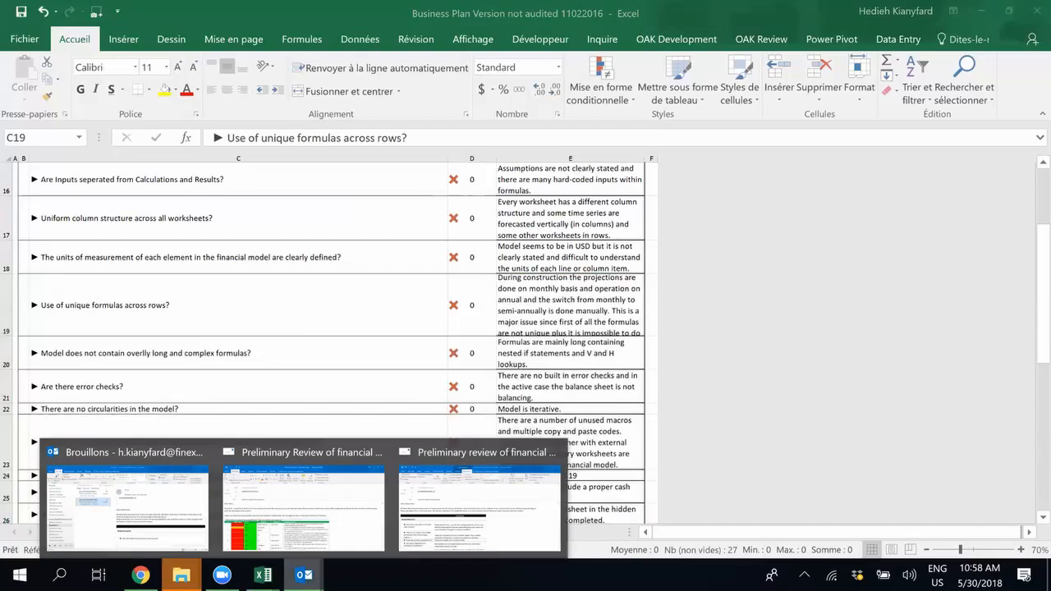
{"action": "left_click", "coordinate": [480, 515]}
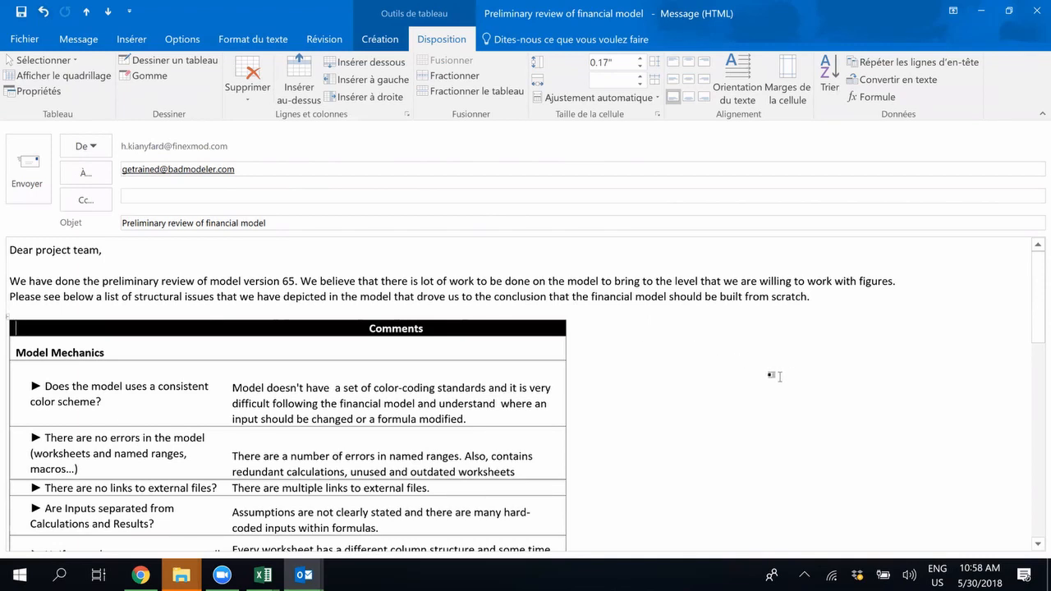
{"action": "scroll", "coordinate": [772, 377], "scroll_direction": "down", "scroll_amount": 1}
{"action": "scroll", "coordinate": [770, 374], "scroll_direction": "down", "scroll_amount": 1}
{"action": "scroll", "coordinate": [685, 319], "scroll_direction": "up", "scroll_amount": 2}
{"action": "left_click_drag", "start_coordinate": [604, 296], "coordinate": [763, 315]}
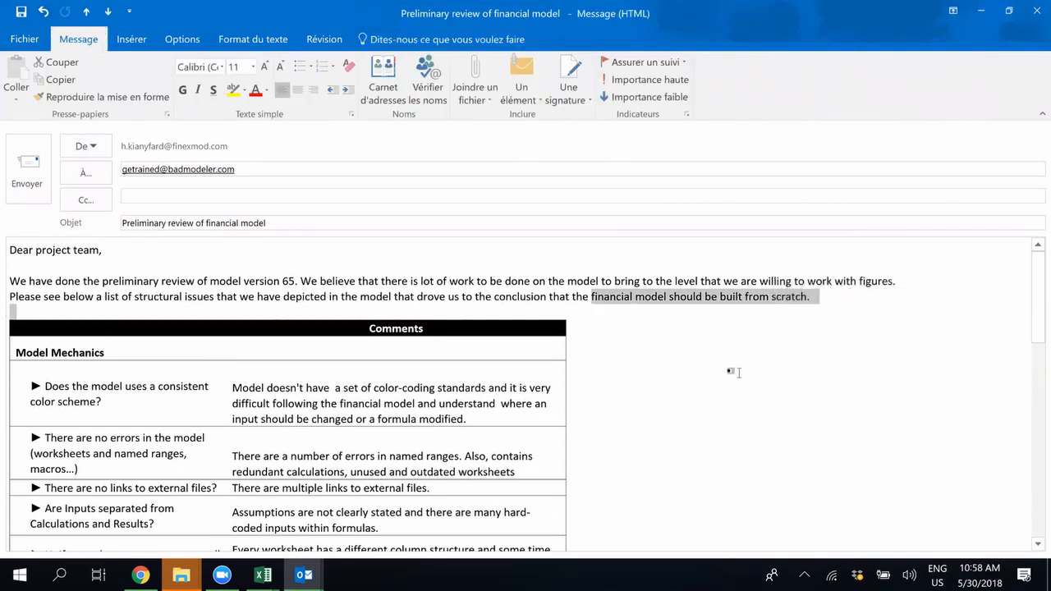
{"action": "left_click", "coordinate": [435, 389]}
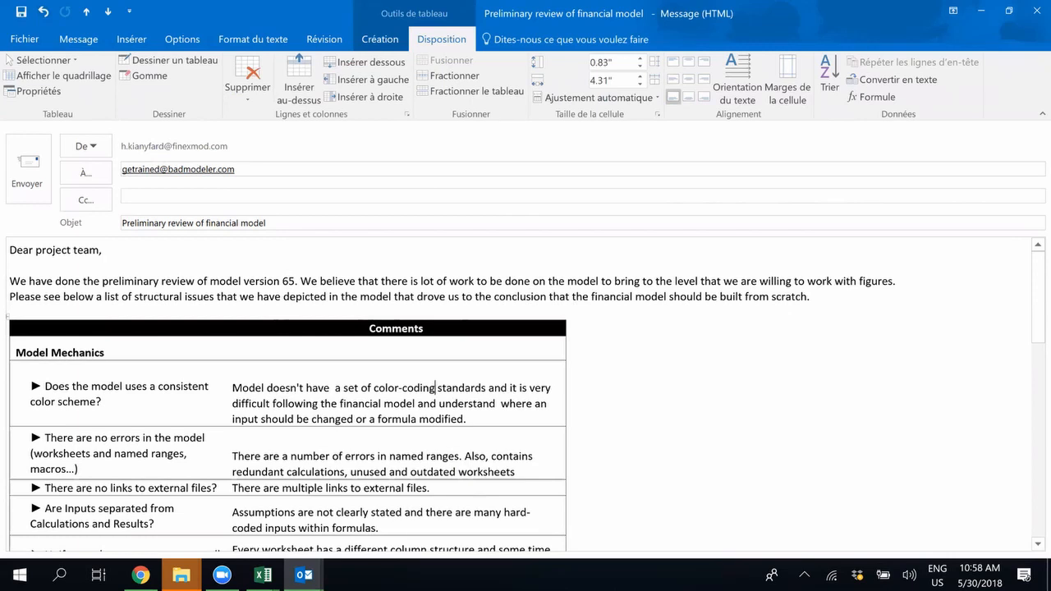
{"action": "left_click", "coordinate": [33, 329]}
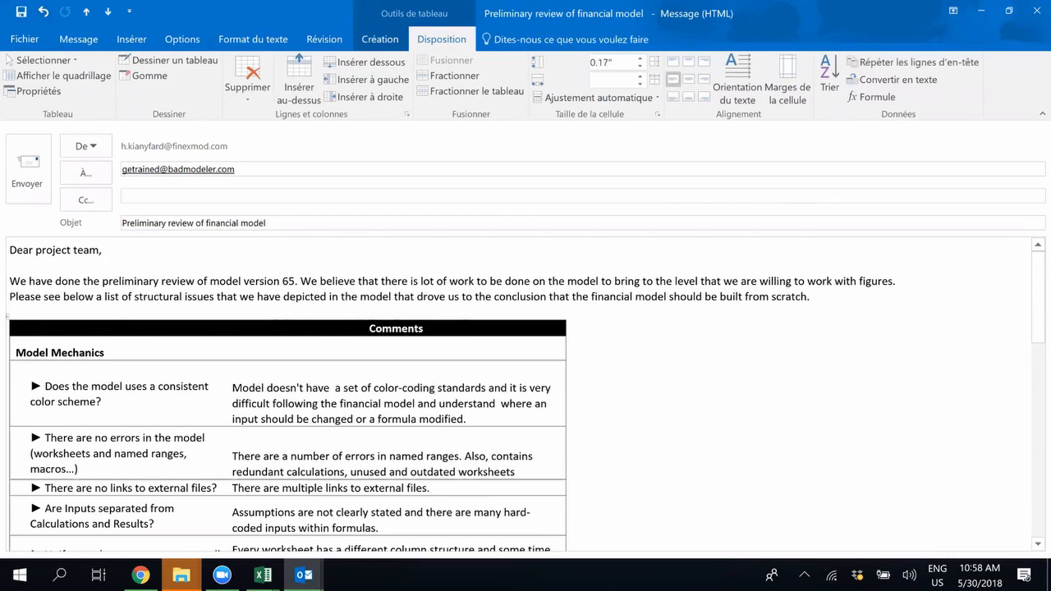
Step: Read through the draft's table of Model Mechanics comments, including unique formulas across rows, down to the follow-up call proposal
{"action": "scroll", "coordinate": [525, 394], "scroll_direction": "down", "scroll_amount": 6}
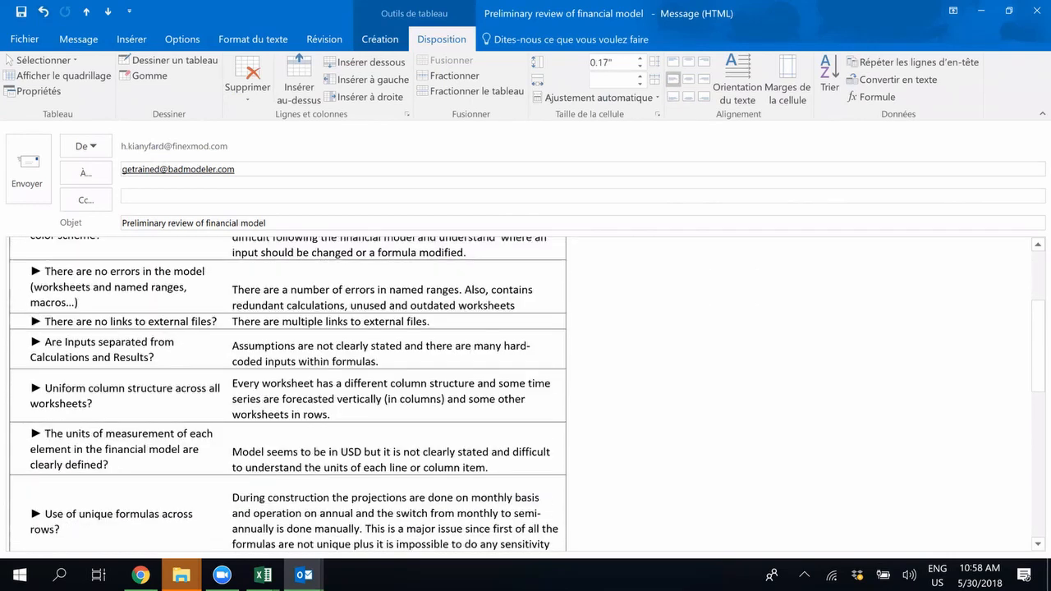
{"action": "left_click", "coordinate": [57, 405]}
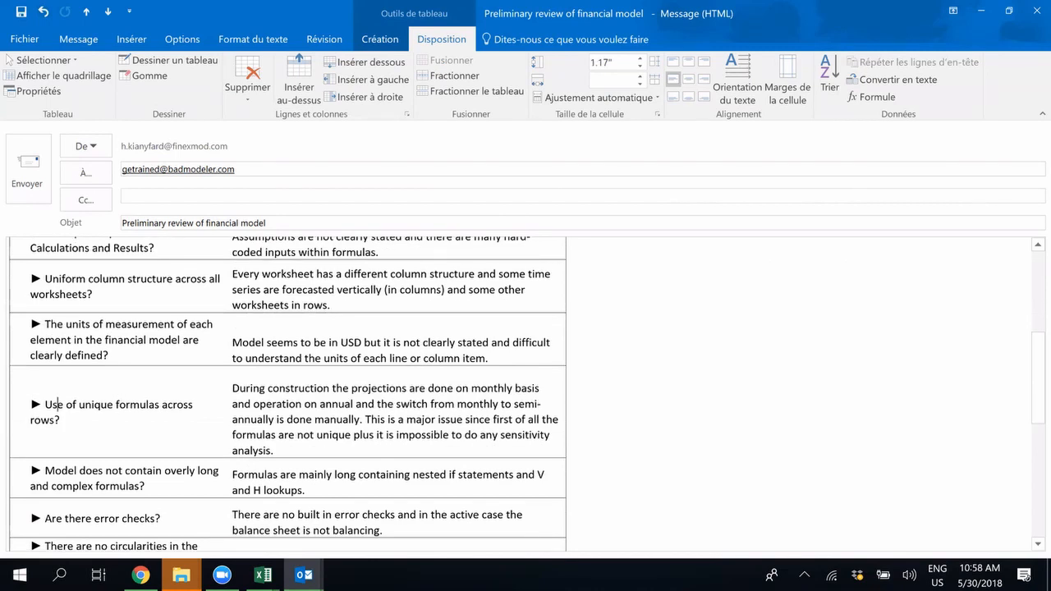
{"action": "left_click", "coordinate": [330, 419]}
{"action": "scroll", "coordinate": [526, 394], "scroll_direction": "down", "scroll_amount": 7}
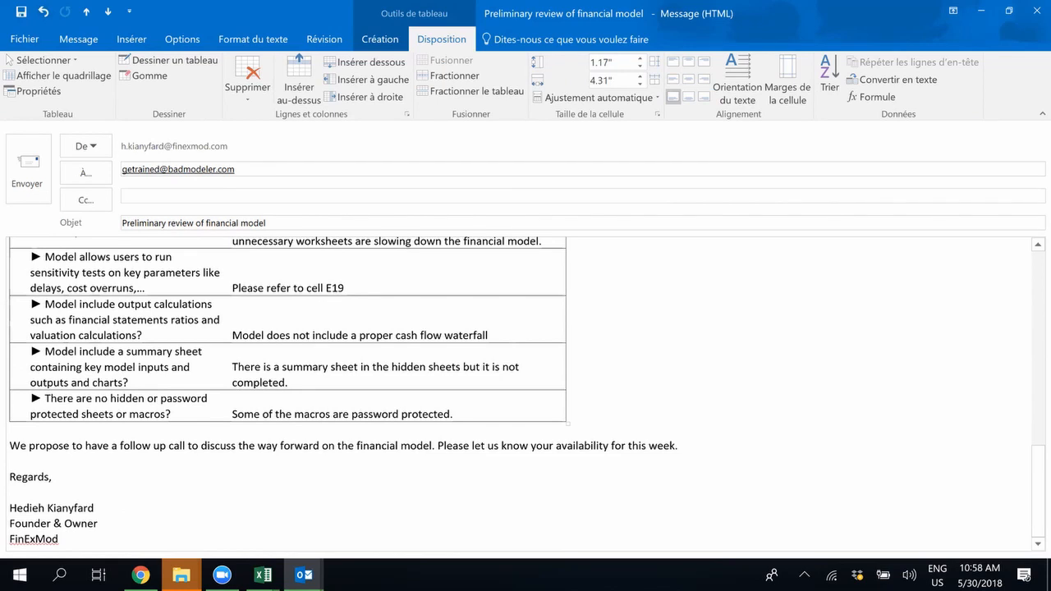
{"action": "scroll", "coordinate": [525, 394], "scroll_direction": "up", "scroll_amount": 10}
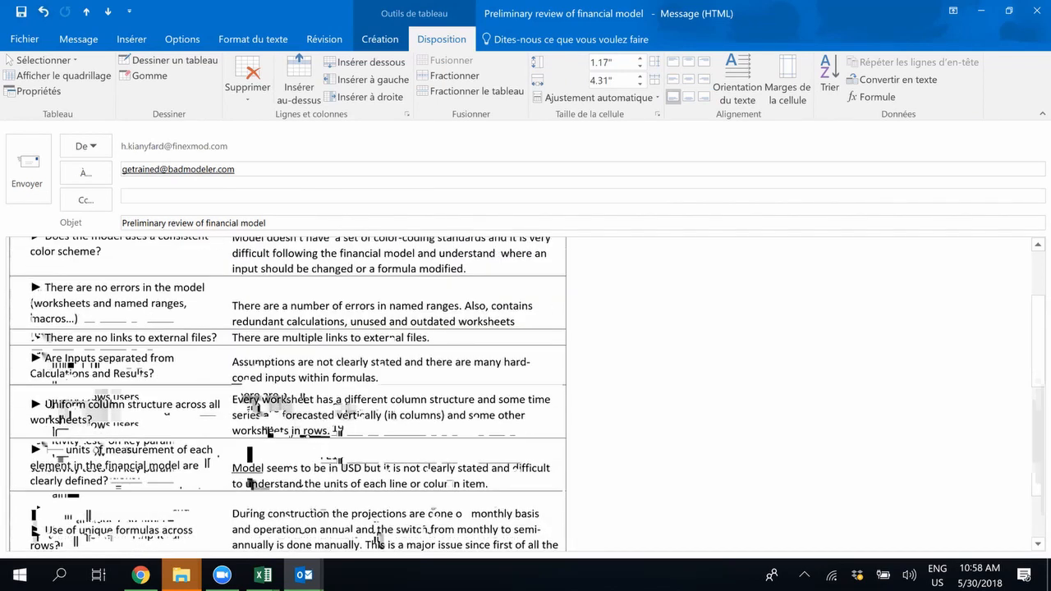
{"action": "scroll", "coordinate": [526, 394], "scroll_direction": "up", "scroll_amount": 3}
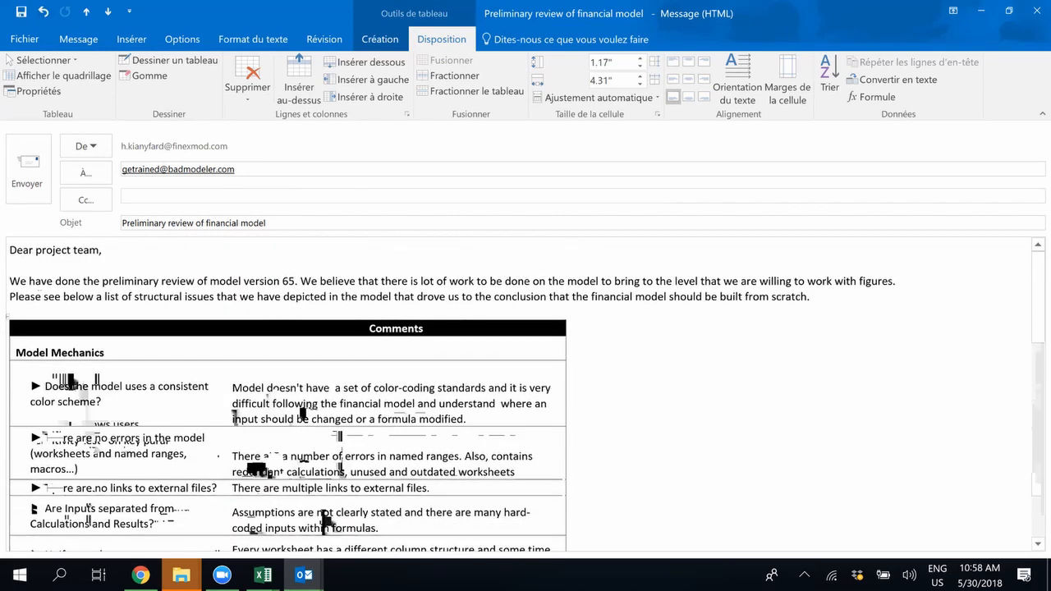
Step: Close the draft review message and the unaudited business plan workbook
{"action": "left_click", "coordinate": [1033, 12]}
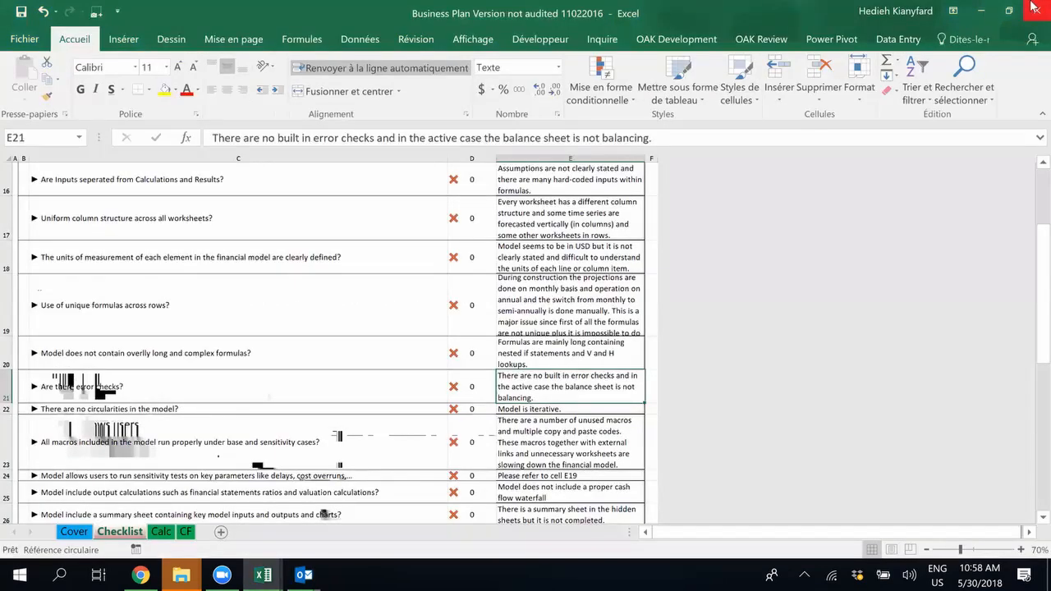
{"action": "left_click", "coordinate": [1032, 11]}
{"action": "left_click", "coordinate": [537, 328]}
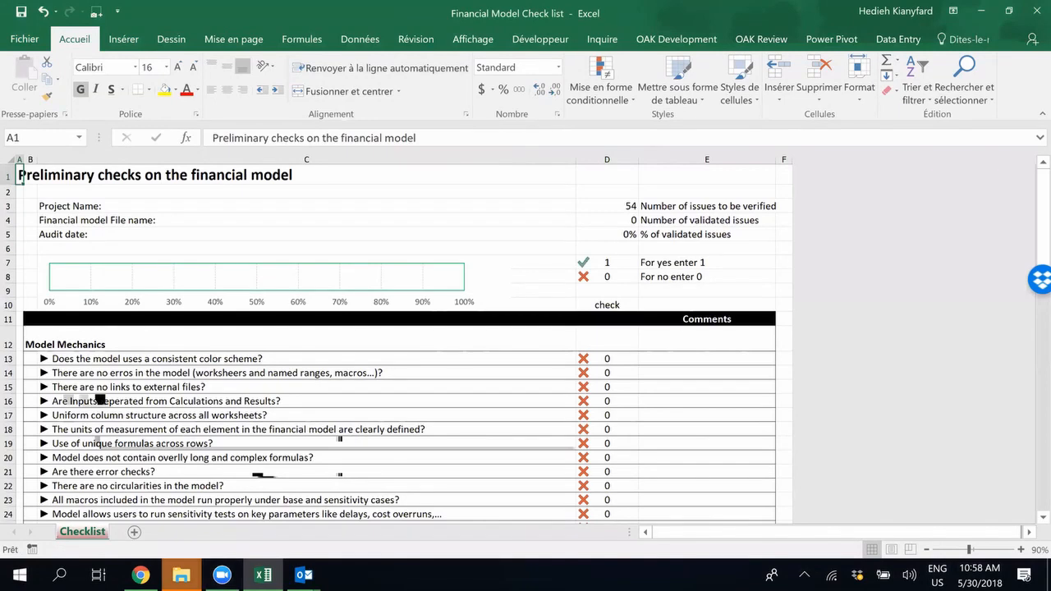
Step: Open Baran Financial Model rev44a from the Audit Check List folder, enable its macros and review the Checklist sheet's first Model Mechanics checks
{"action": "mouse_move", "coordinate": [181, 574]}
{"action": "left_click", "coordinate": [260, 524]}
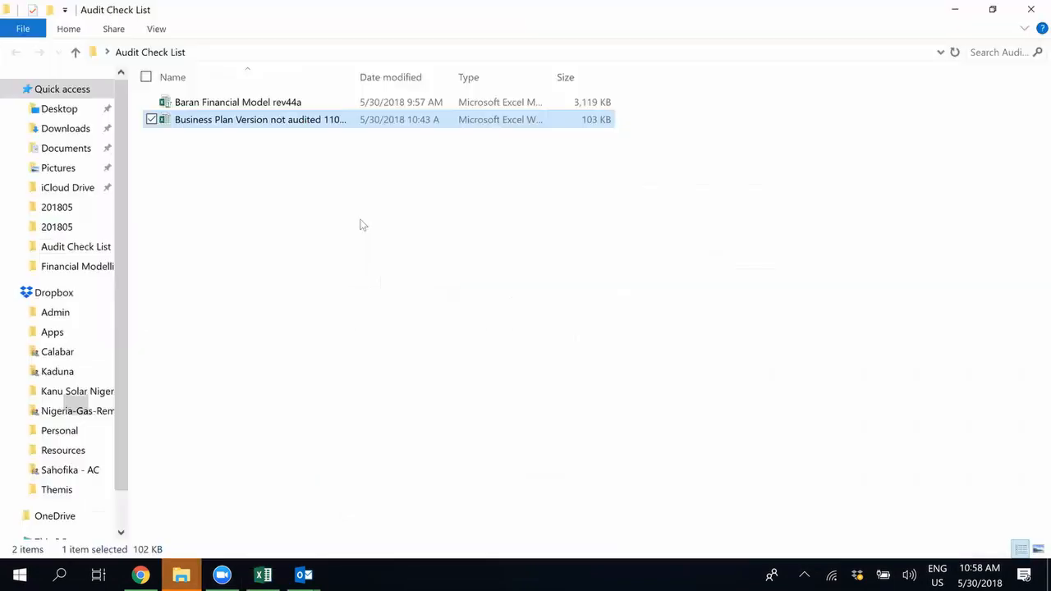
{"action": "double_click", "coordinate": [290, 102]}
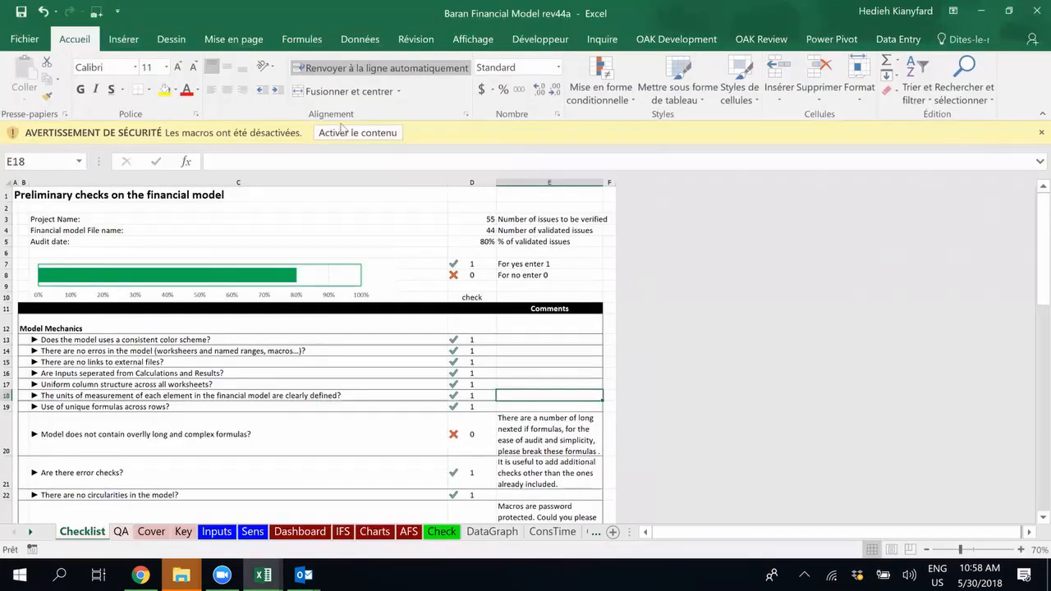
{"action": "left_click", "coordinate": [349, 134]}
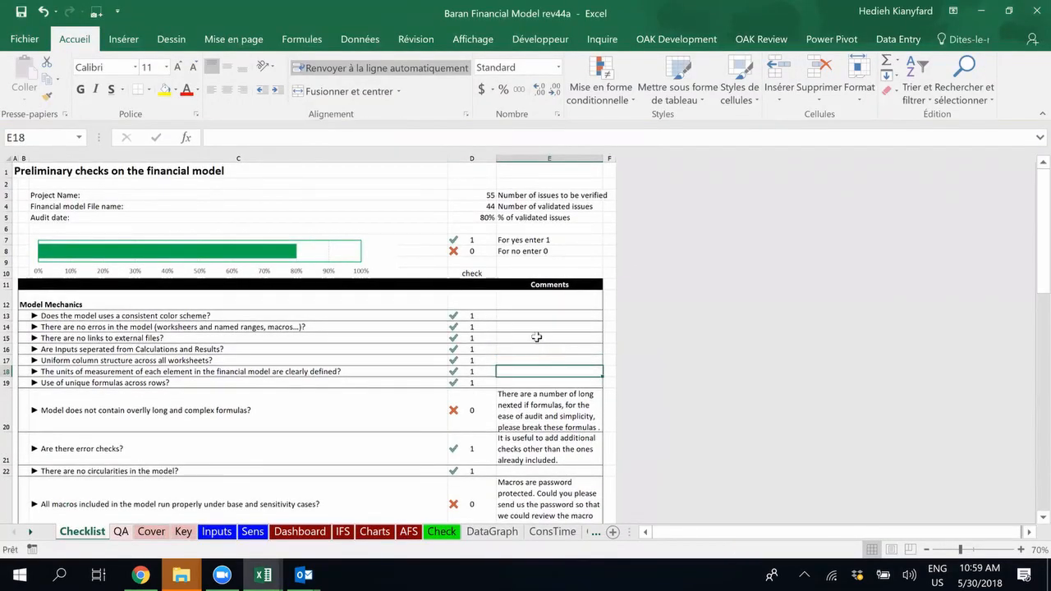
{"action": "left_click_drag", "start_coordinate": [485, 314], "coordinate": [176, 472]}
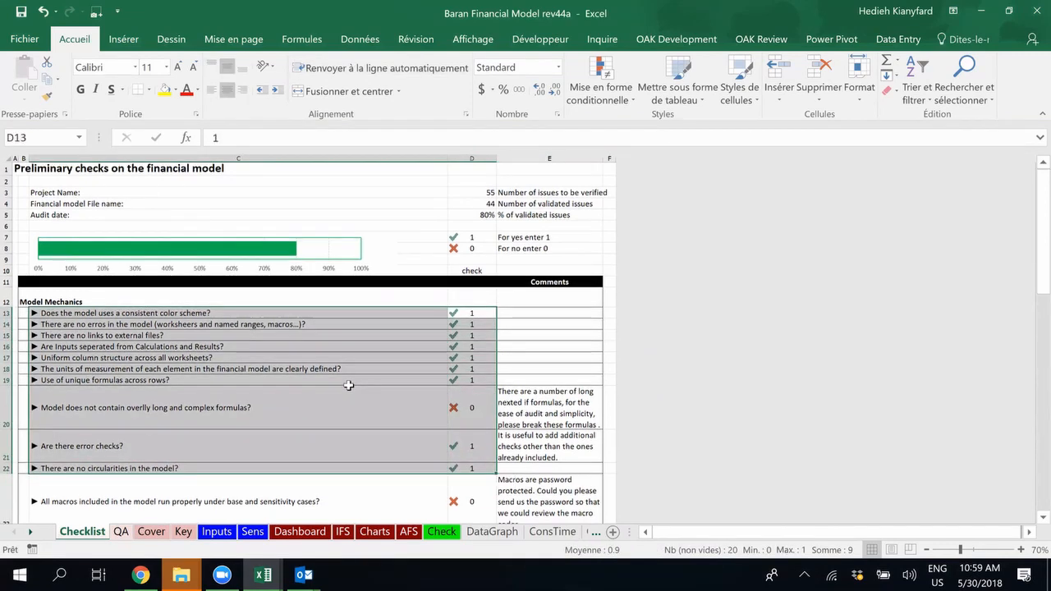
{"action": "scroll", "coordinate": [326, 501], "scroll_direction": "down", "scroll_amount": 1}
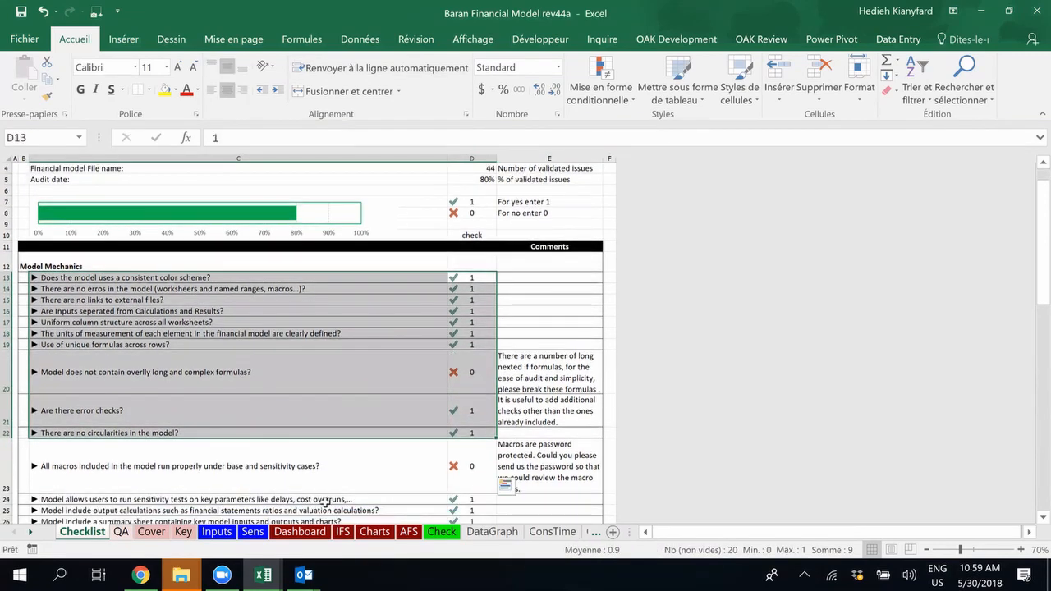
Step: Examine the sheet tab and cell color codes on the Key sheet, and the Dashboard sheet's checks, scenario switches and key figures
{"action": "left_click", "coordinate": [164, 532]}
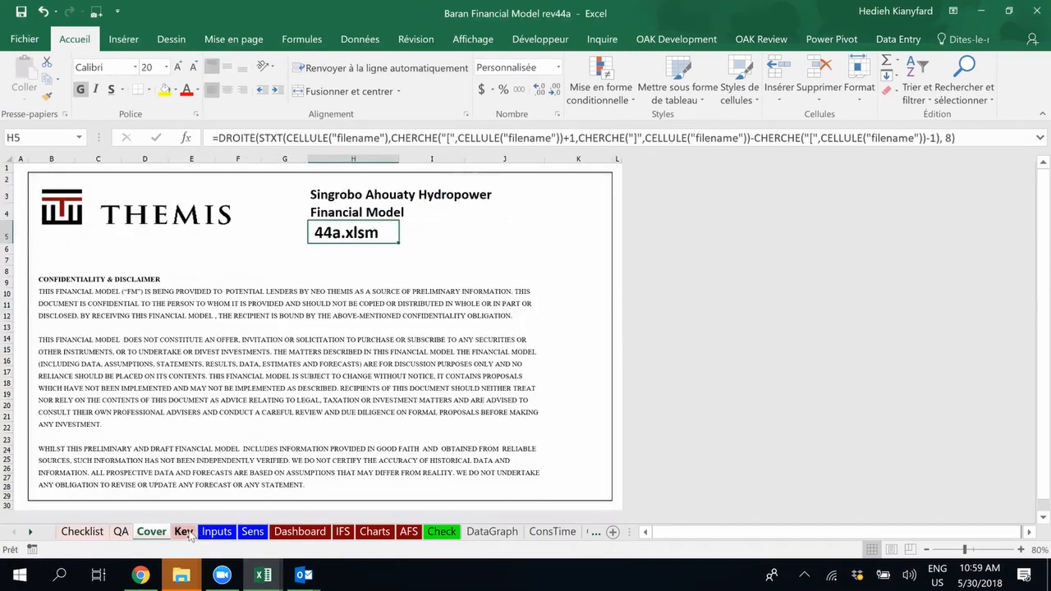
{"action": "left_click", "coordinate": [183, 532]}
{"action": "left_click", "coordinate": [209, 217]}
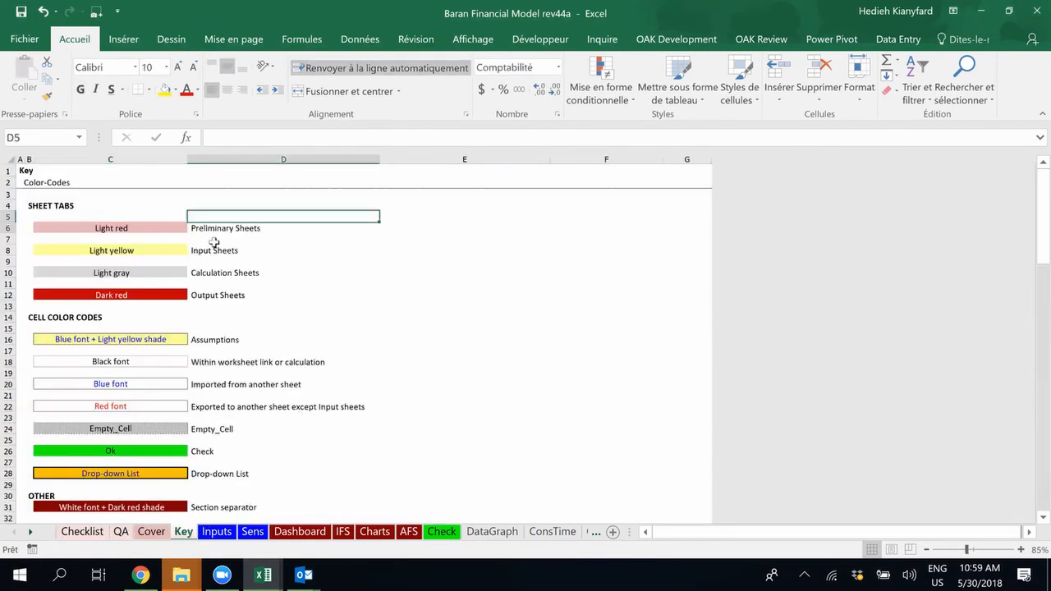
{"action": "left_click_drag", "start_coordinate": [213, 242], "coordinate": [112, 292]}
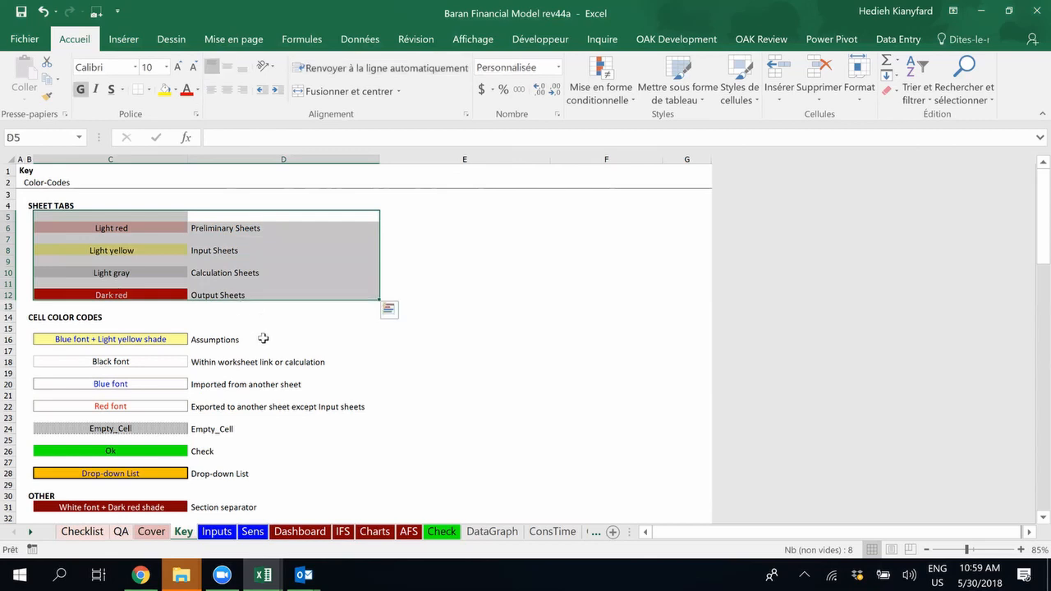
{"action": "left_click", "coordinate": [119, 336]}
{"action": "scroll", "coordinate": [322, 510], "scroll_direction": "down", "scroll_amount": 2}
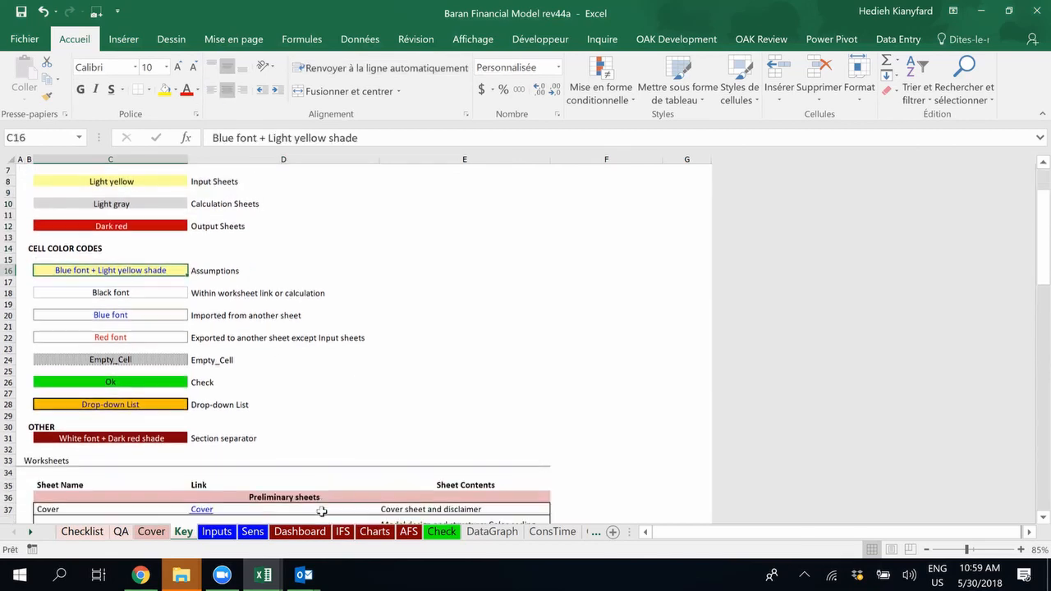
{"action": "left_click", "coordinate": [300, 532]}
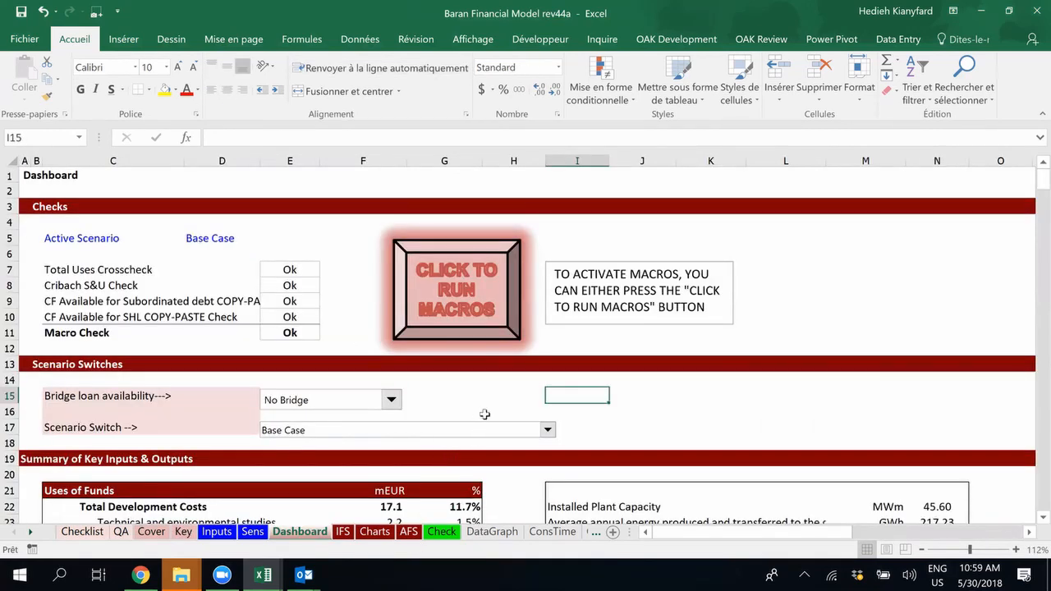
{"action": "scroll", "coordinate": [484, 415], "scroll_direction": "down", "scroll_amount": 2}
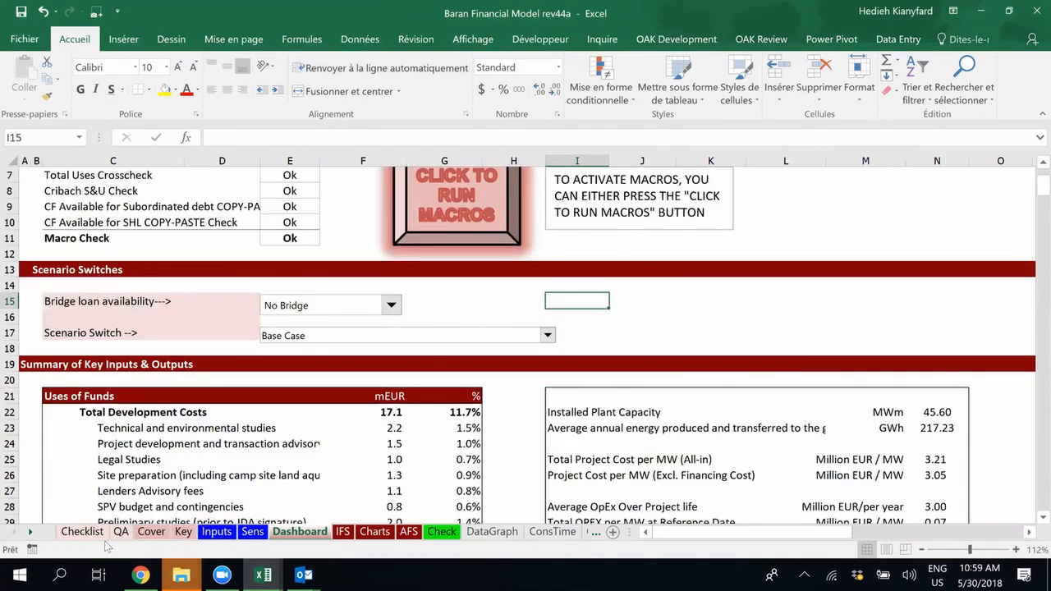
Step: Return to the Checklist sheet and review the Model Mechanics questions, focusing on the one about overly long and complex formulas
{"action": "left_click", "coordinate": [82, 532]}
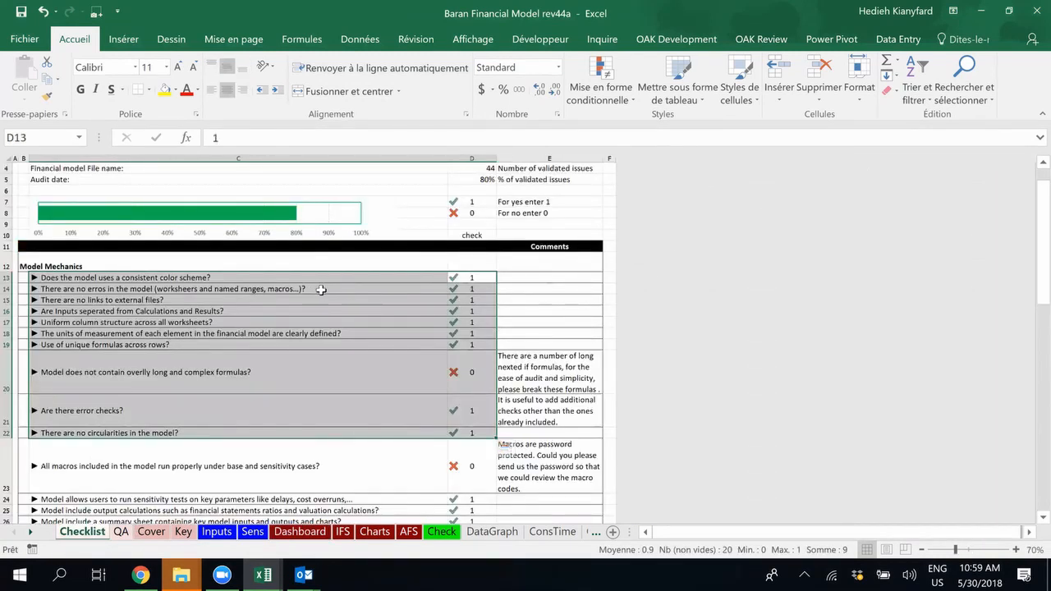
{"action": "left_click_drag", "start_coordinate": [317, 277], "coordinate": [357, 401]}
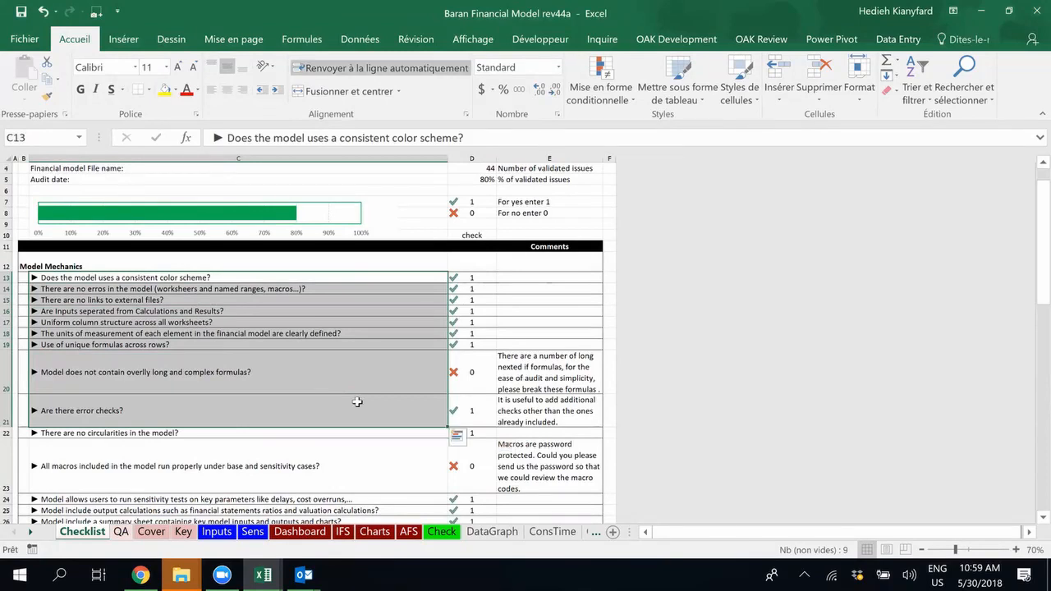
{"action": "left_click", "coordinate": [366, 368]}
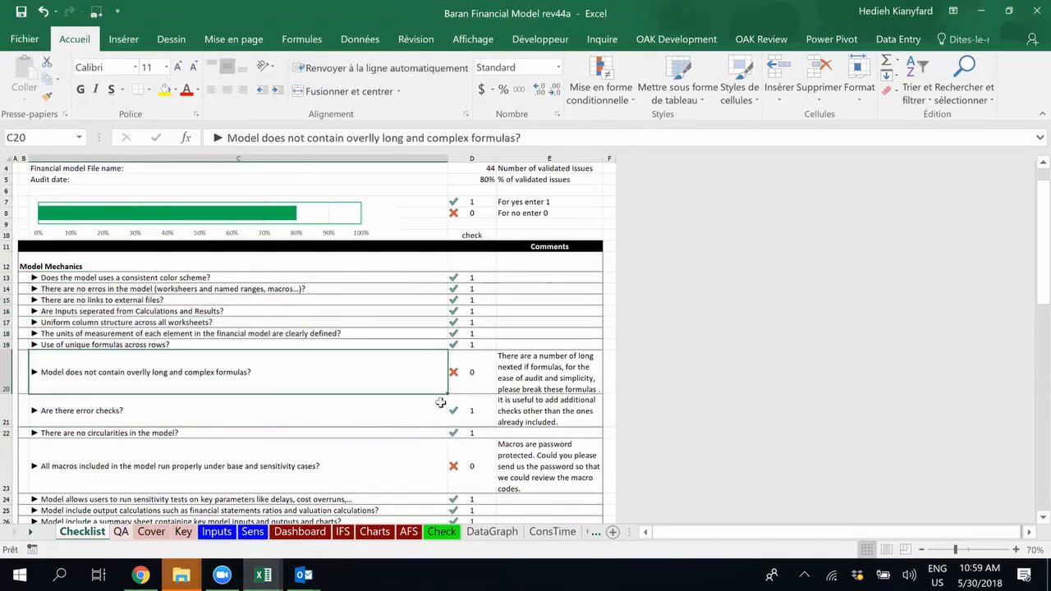
Step: Read the comment on long nested formulas, and compare the error-checks question and its comment with the Check and QA sheets
{"action": "left_click", "coordinate": [587, 373]}
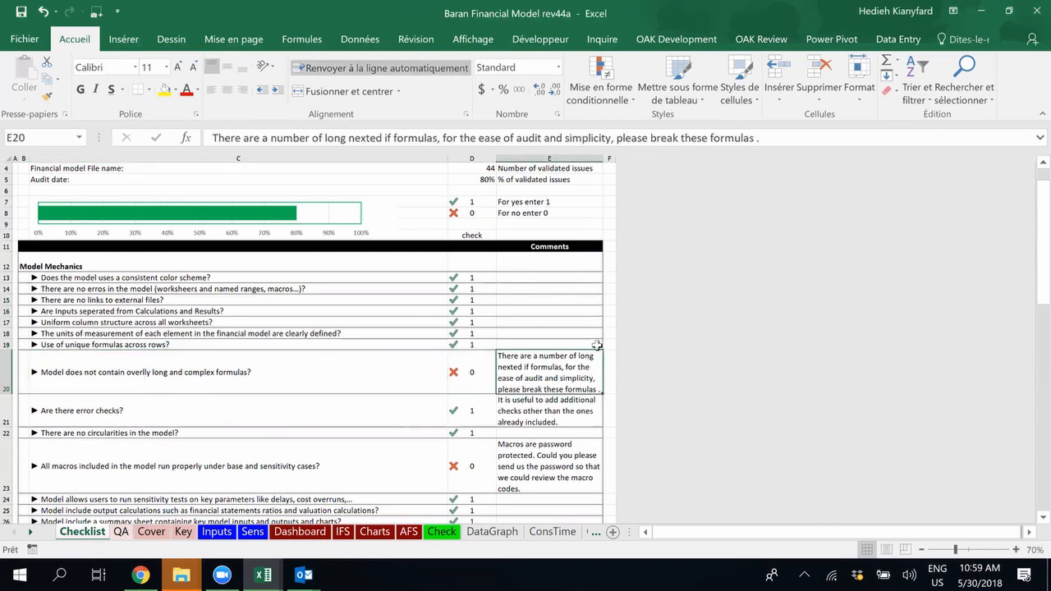
{"action": "scroll", "coordinate": [369, 408], "scroll_direction": "down", "scroll_amount": 1}
{"action": "left_click", "coordinate": [220, 379]}
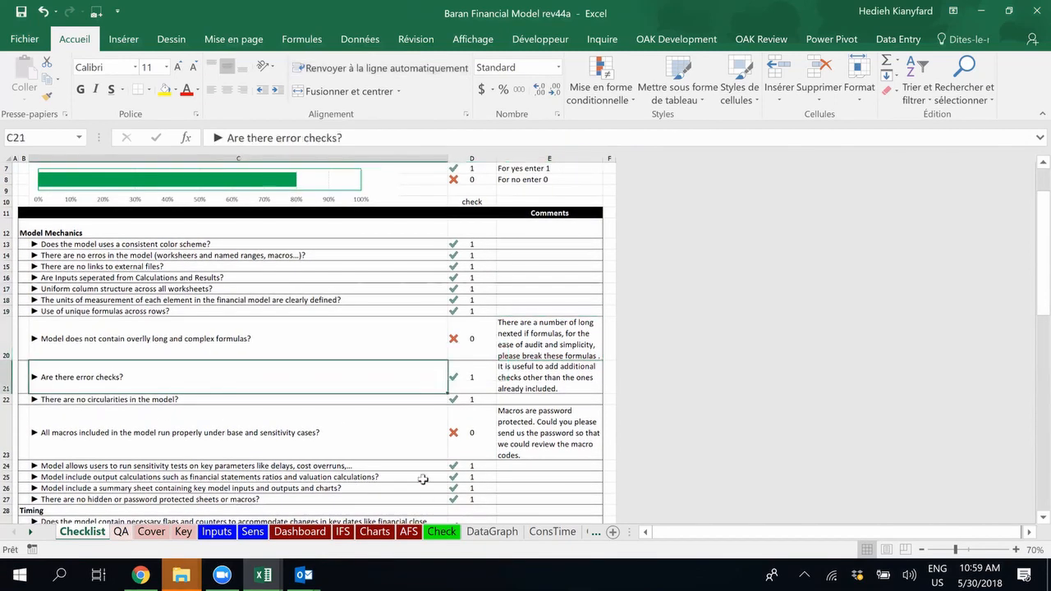
{"action": "left_click", "coordinate": [442, 532]}
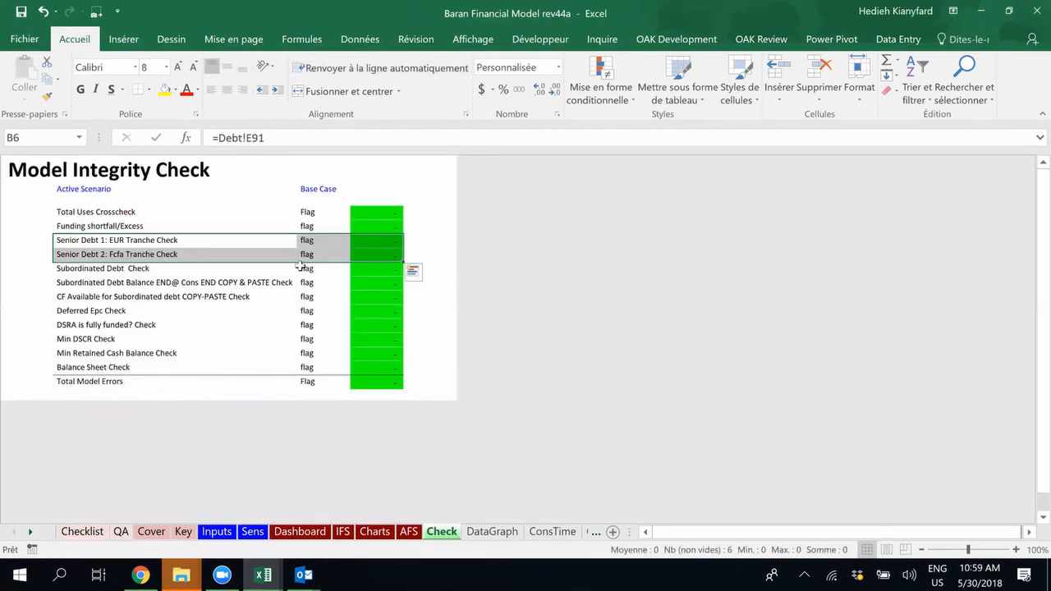
{"action": "left_click", "coordinate": [121, 532]}
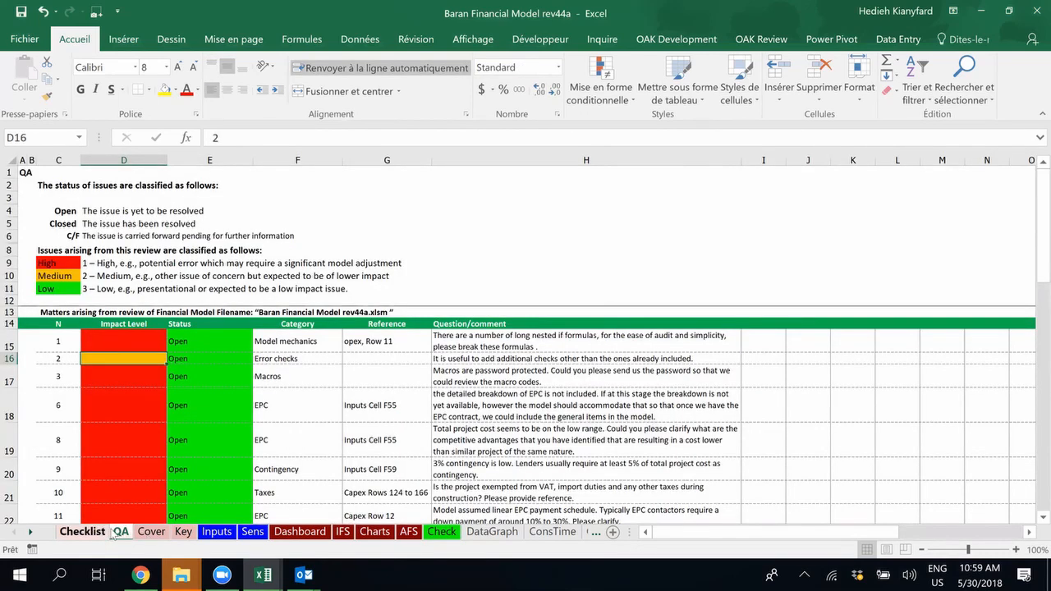
{"action": "left_click", "coordinate": [85, 532]}
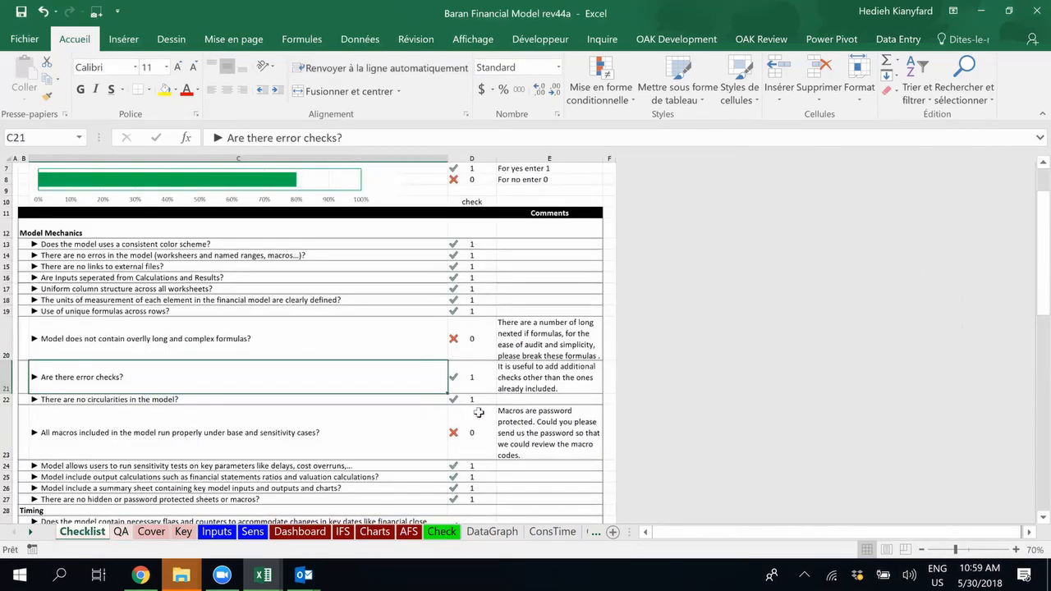
{"action": "left_click", "coordinate": [525, 384]}
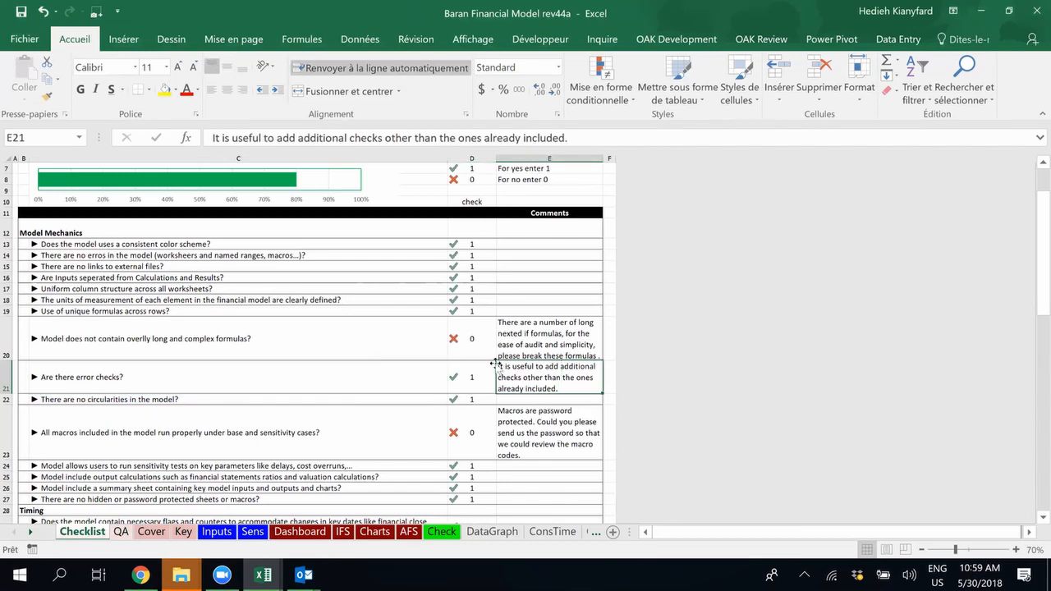
Step: Read the Model Mechanics question on whether all macros run properly, together with its comment
{"action": "scroll", "coordinate": [516, 430], "scroll_direction": "down", "scroll_amount": 1}
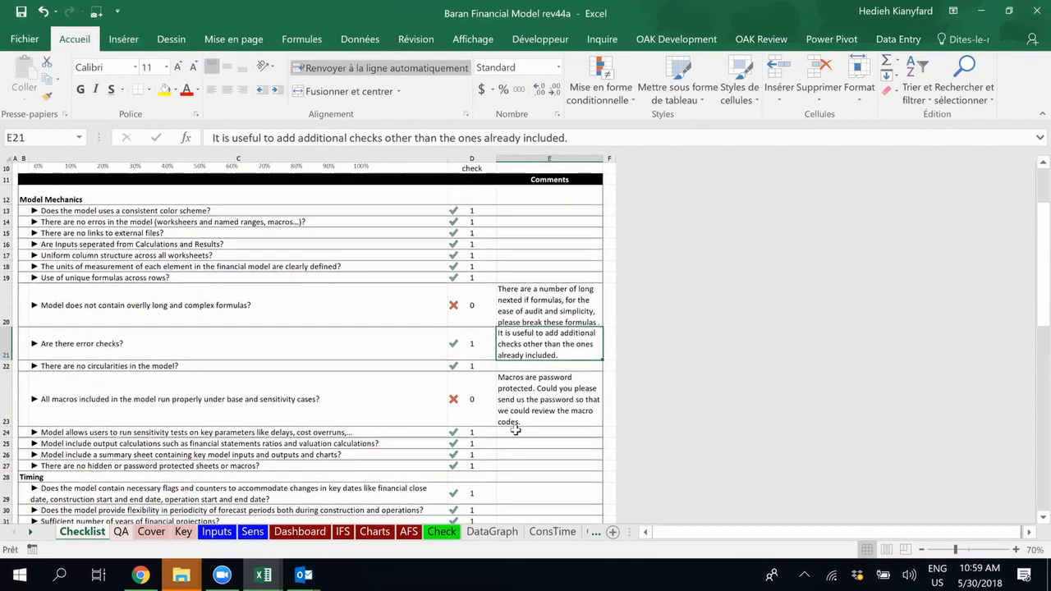
{"action": "left_click", "coordinate": [337, 395]}
{"action": "left_click", "coordinate": [537, 401]}
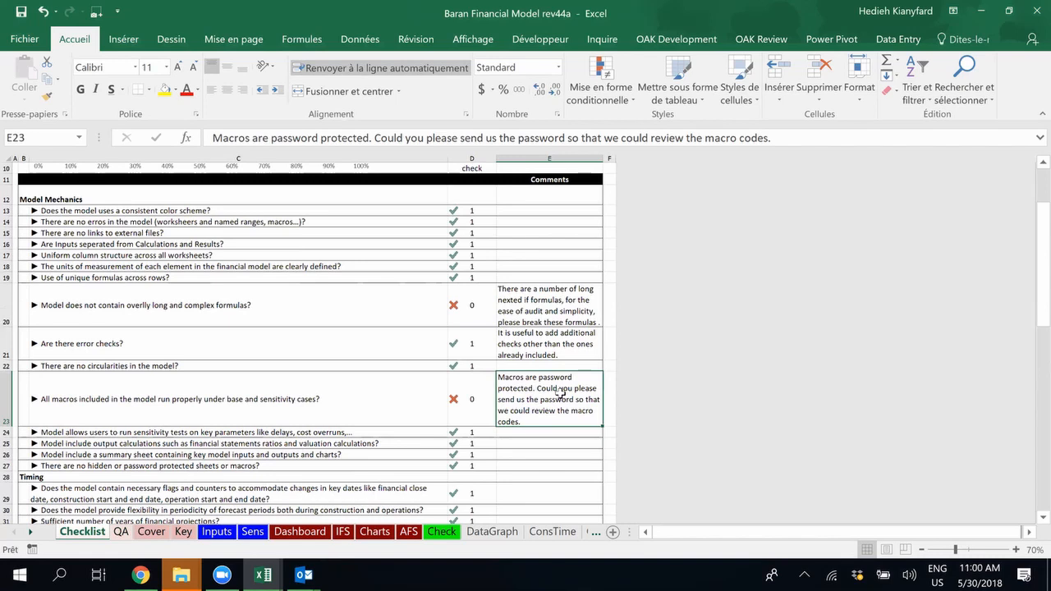
Step: Examine the Capex section's questions and comments, from the CAPEX breakdown and cost benchmarking to contingency, construction taxes and payment schedules
{"action": "scroll", "coordinate": [504, 374], "scroll_direction": "down", "scroll_amount": 4}
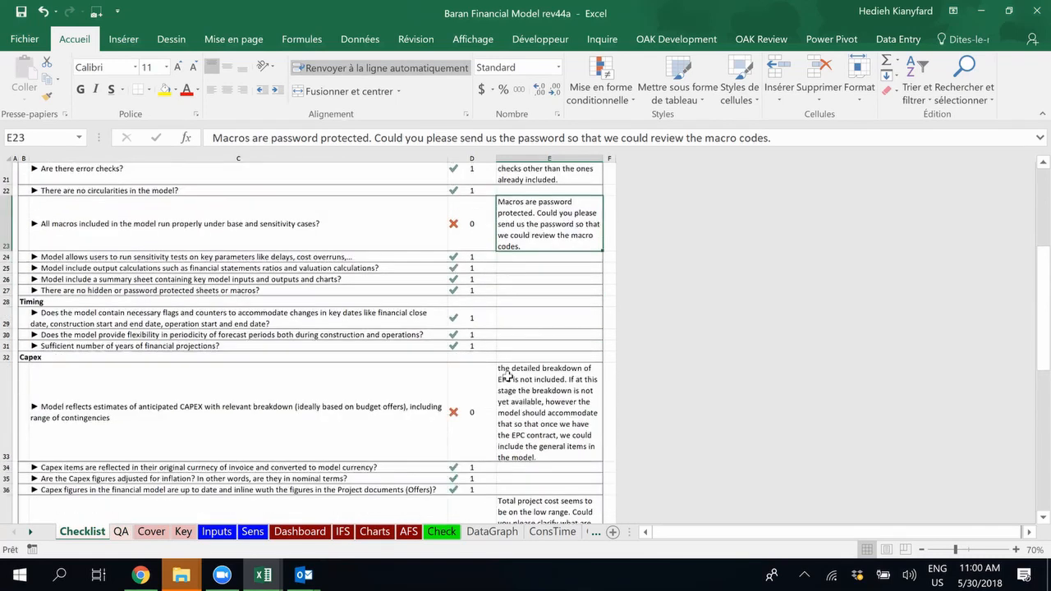
{"action": "scroll", "coordinate": [507, 375], "scroll_direction": "down", "scroll_amount": 1}
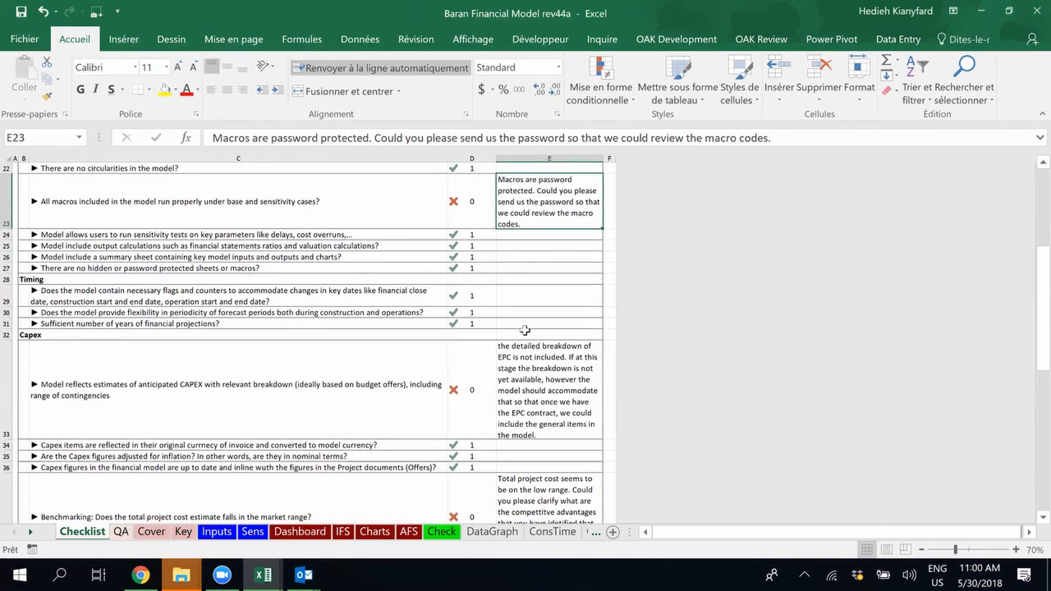
{"action": "left_click", "coordinate": [196, 384]}
{"action": "scroll", "coordinate": [458, 357], "scroll_direction": "down", "scroll_amount": 2}
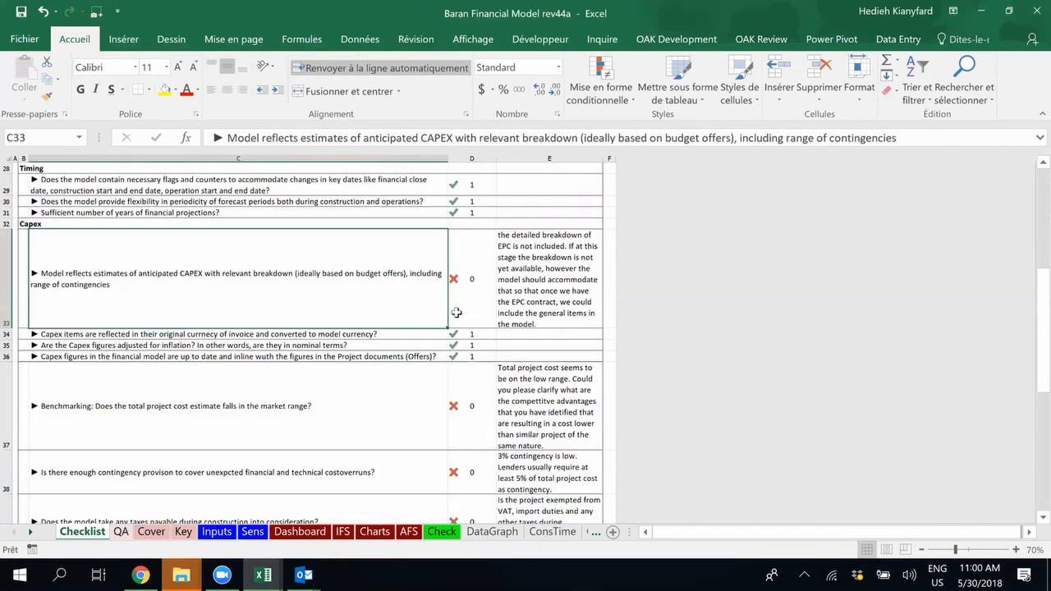
{"action": "left_click", "coordinate": [540, 304]}
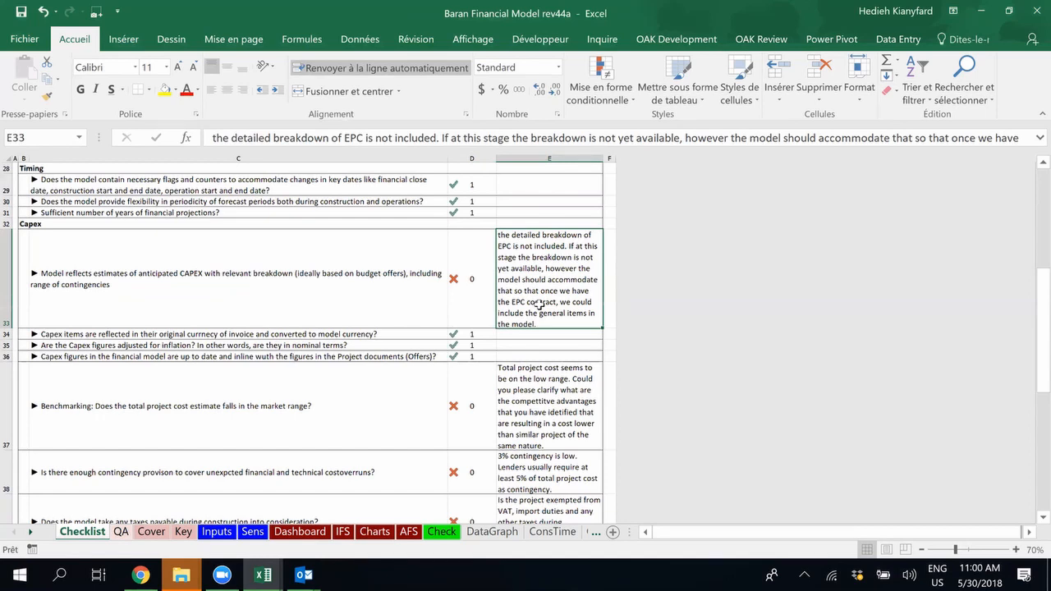
{"action": "scroll", "coordinate": [583, 340], "scroll_direction": "down", "scroll_amount": 1}
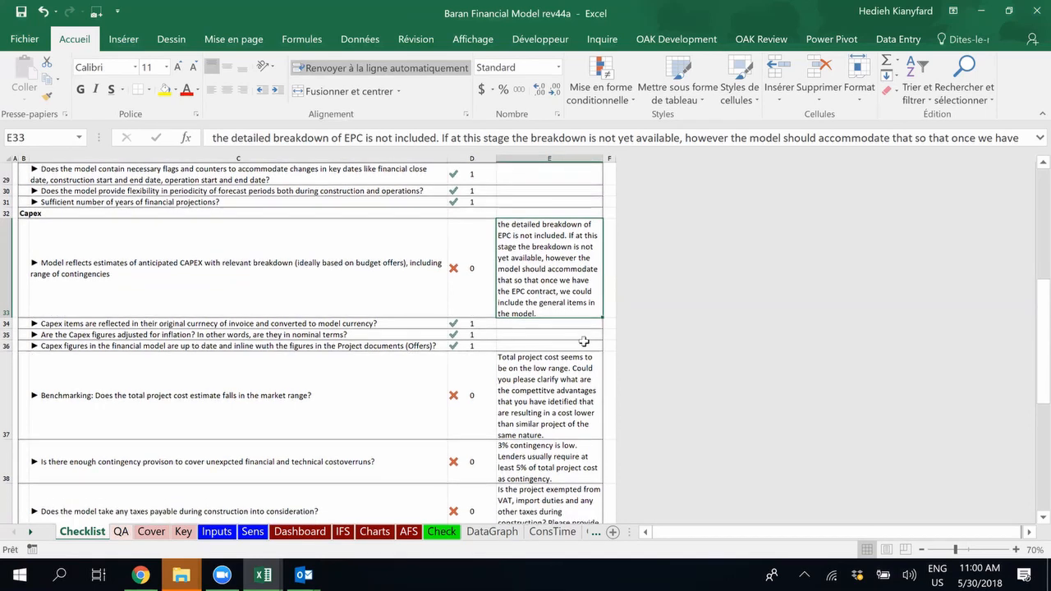
{"action": "scroll", "coordinate": [583, 341], "scroll_direction": "down", "scroll_amount": 2}
{"action": "left_click", "coordinate": [200, 253]}
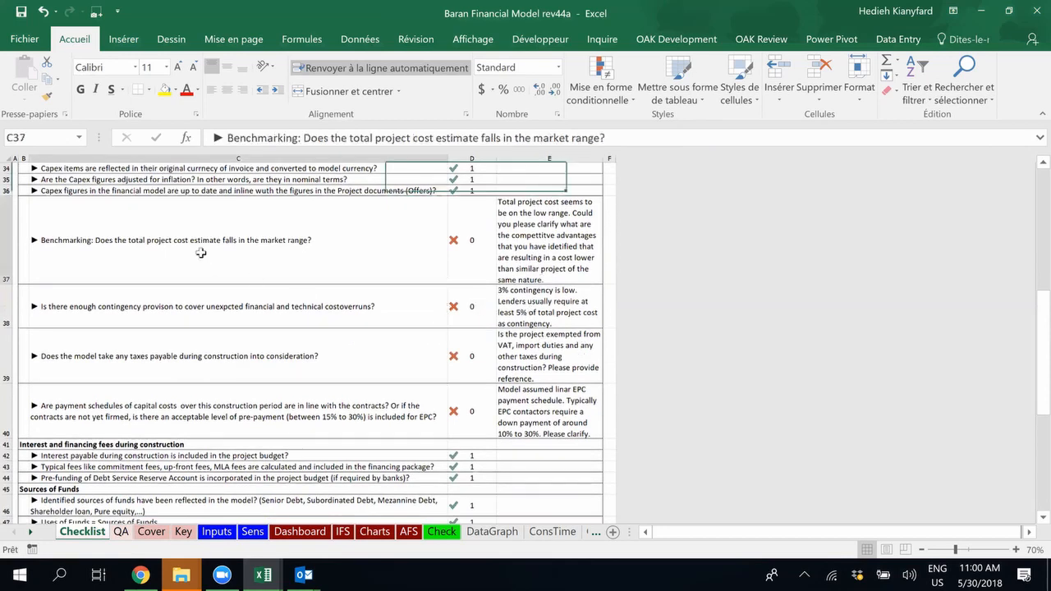
{"action": "left_click_drag", "start_coordinate": [200, 253], "coordinate": [538, 467]}
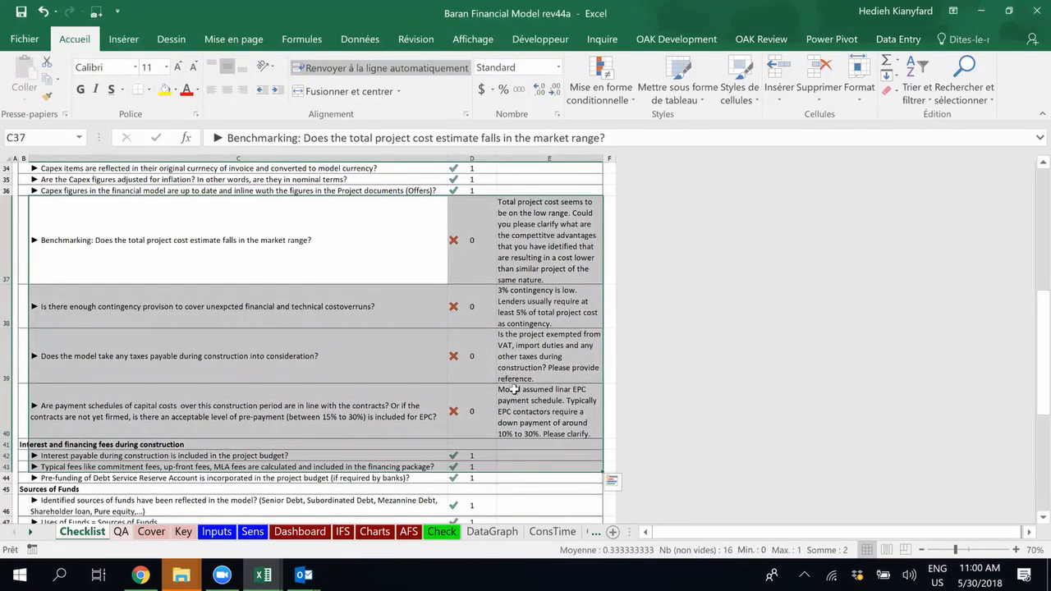
Step: Look through the remaining checklist sections, read the Price/Tariff comment on the base price, and return to the sheet's beginning
{"action": "scroll", "coordinate": [514, 389], "scroll_direction": "down", "scroll_amount": 6}
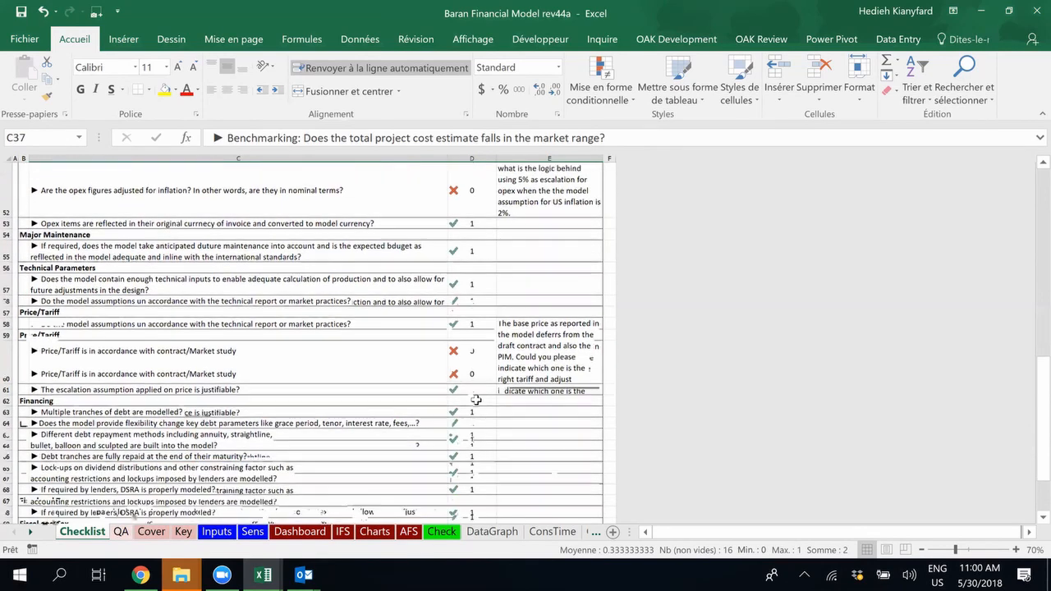
{"action": "scroll", "coordinate": [487, 361], "scroll_direction": "down", "scroll_amount": 3}
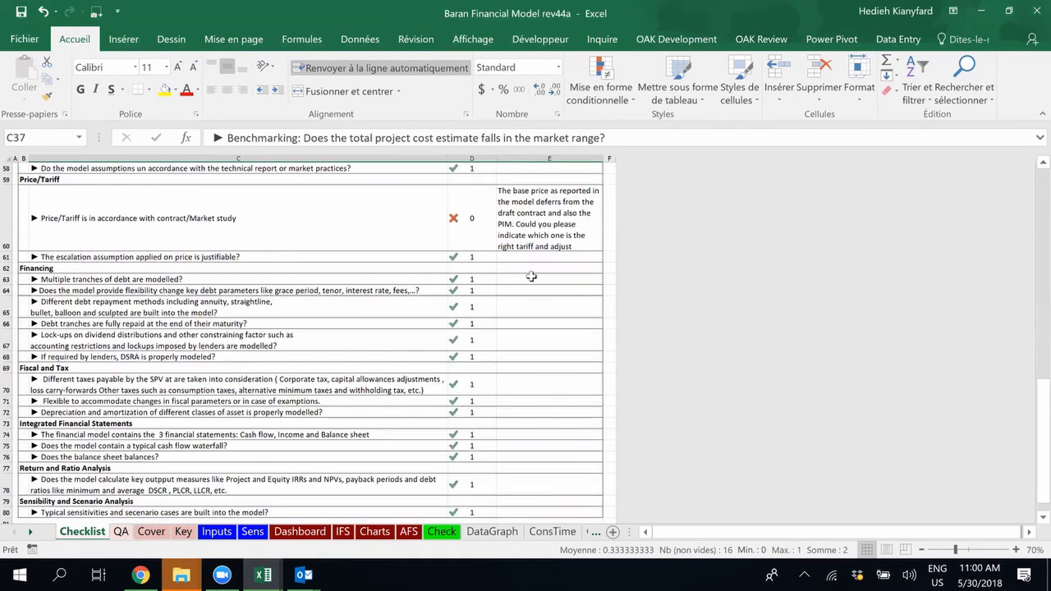
{"action": "left_click", "coordinate": [527, 233]}
{"action": "scroll", "coordinate": [511, 332], "scroll_direction": "down", "scroll_amount": 3}
{"action": "scroll", "coordinate": [512, 334], "scroll_direction": "up", "scroll_amount": 5}
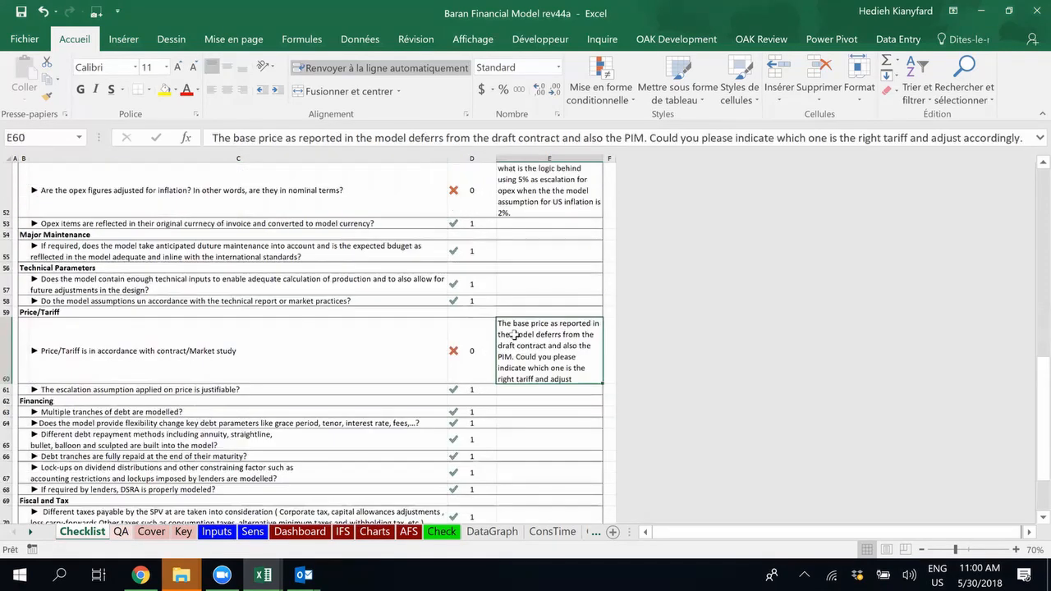
{"action": "scroll", "coordinate": [514, 334], "scroll_direction": "up", "scroll_amount": 15}
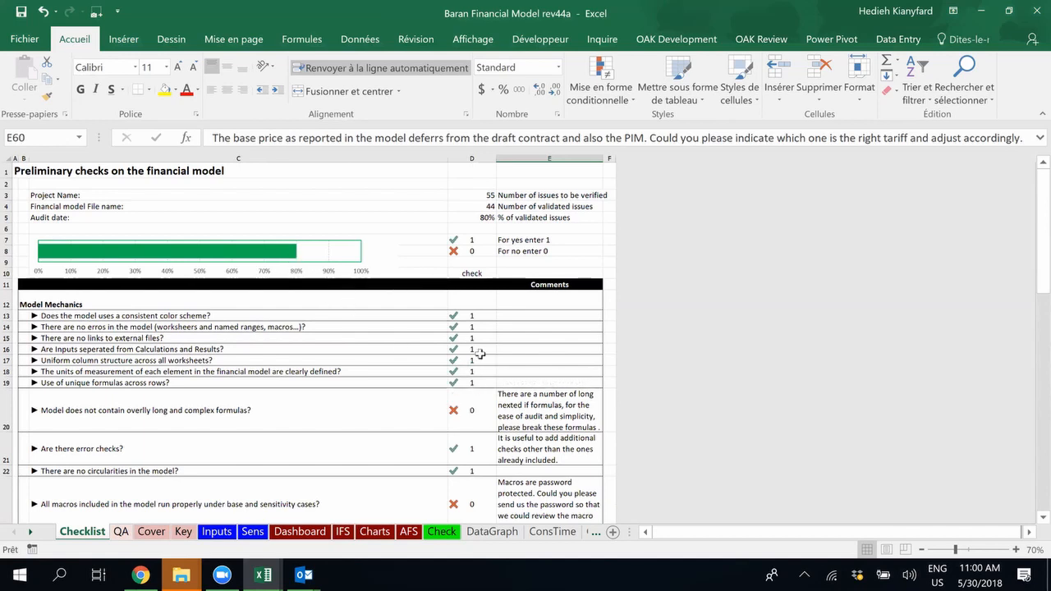
Step: Revisit the Model Mechanics question on complex formulas and the check values of that section's first five questions
{"action": "scroll", "coordinate": [482, 347], "scroll_direction": "down", "scroll_amount": 3}
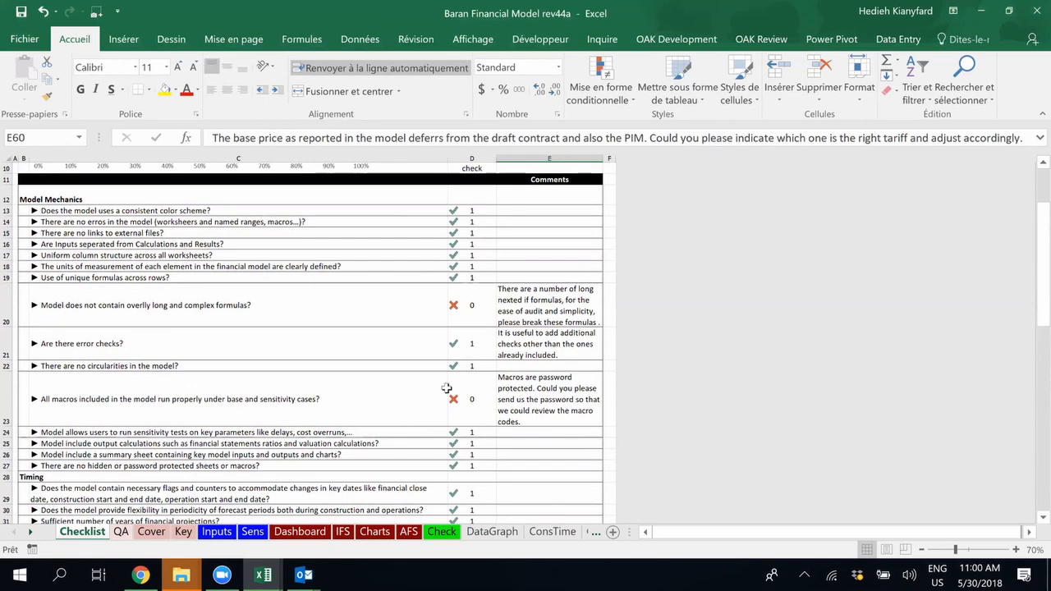
{"action": "left_click", "coordinate": [414, 307]}
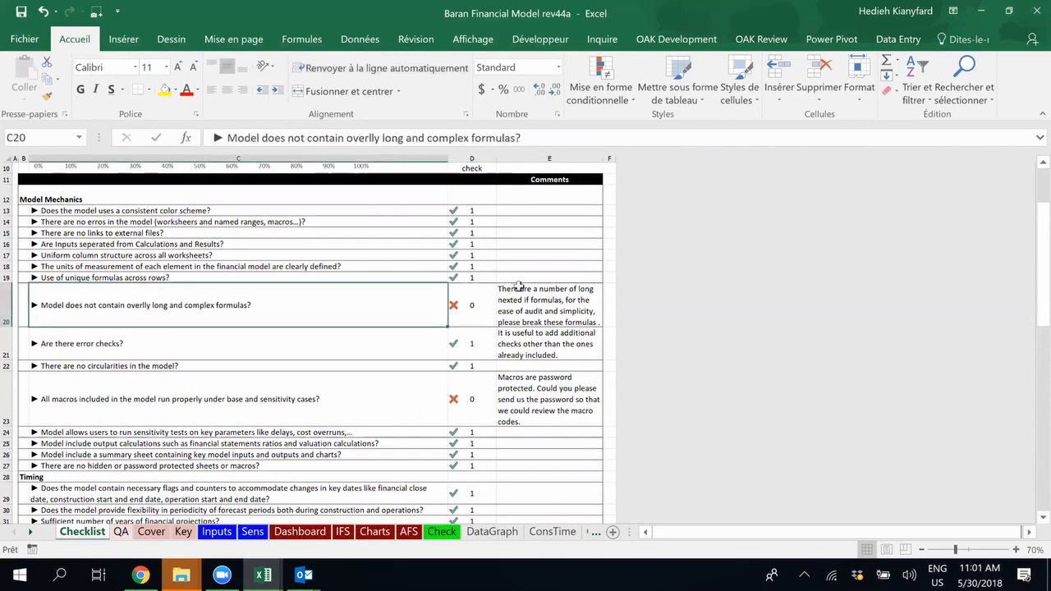
{"action": "scroll", "coordinate": [517, 288], "scroll_direction": "up", "scroll_amount": 3}
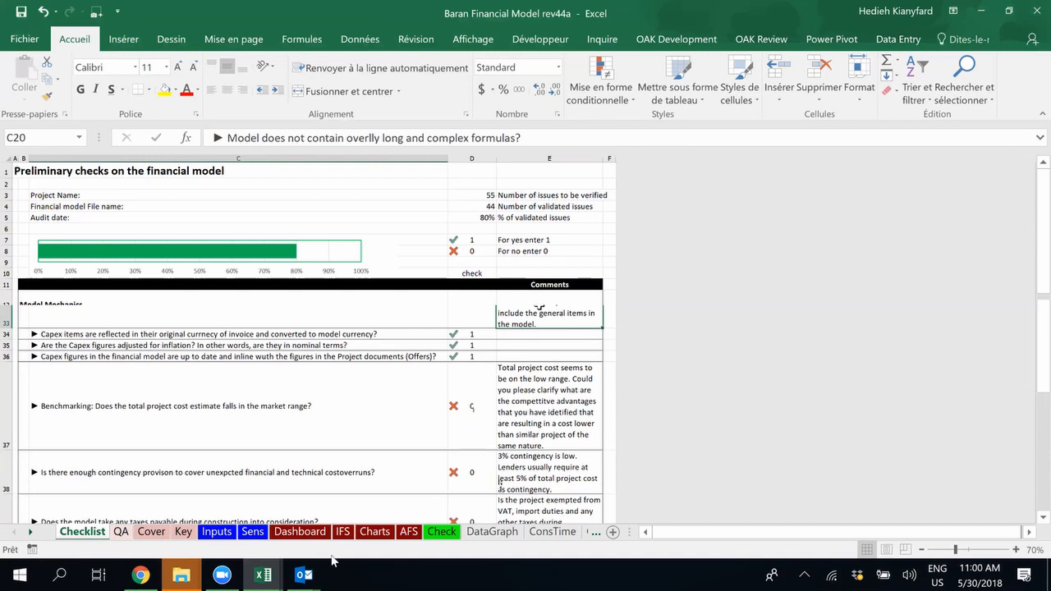
{"action": "mouse_move", "coordinate": [304, 575]}
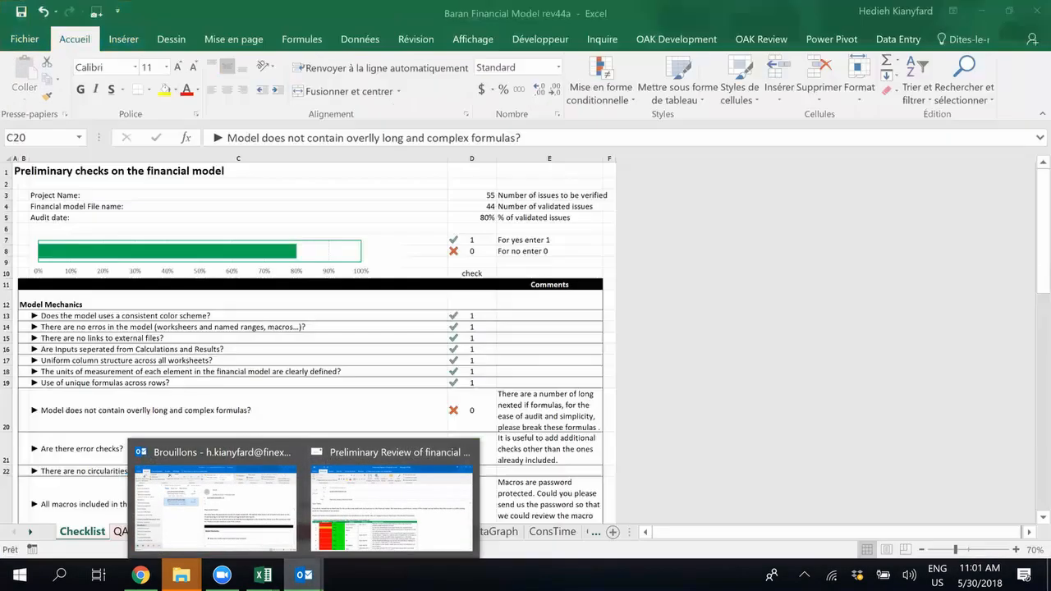
{"action": "mouse_move", "coordinate": [262, 574]}
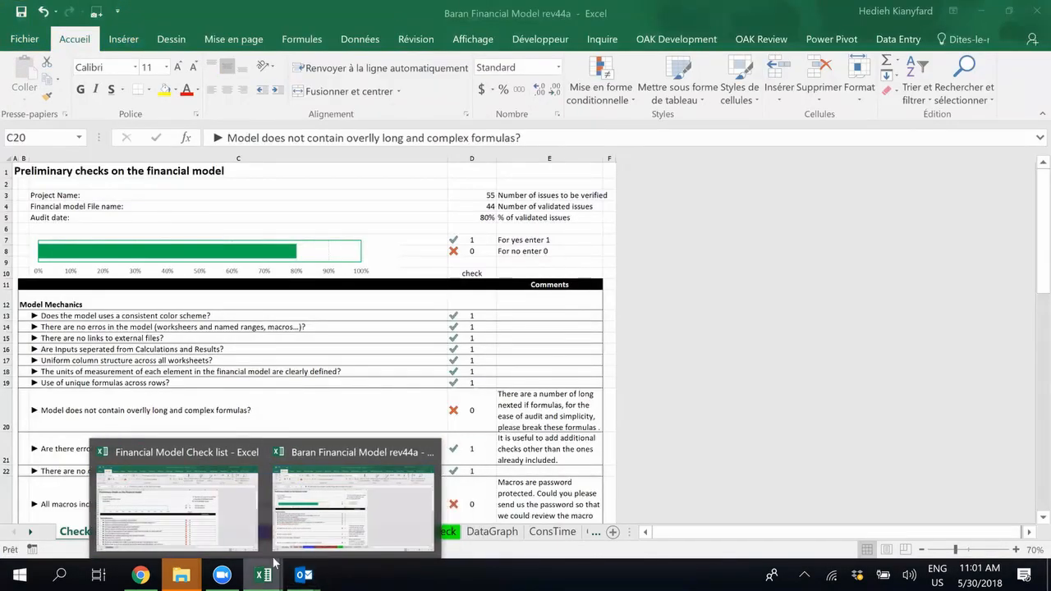
{"action": "left_click", "coordinate": [309, 535]}
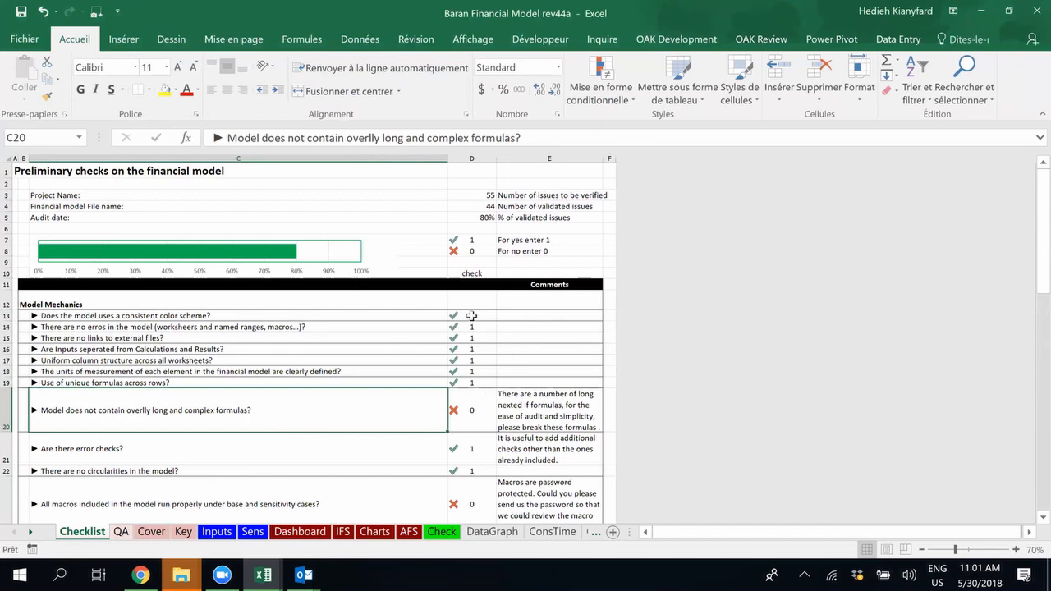
{"action": "left_click_drag", "start_coordinate": [472, 316], "coordinate": [476, 357]}
Step: Compare the nested-if formula comment on the QA sheet with the matching comment in the Checklist
{"action": "left_click", "coordinate": [120, 532]}
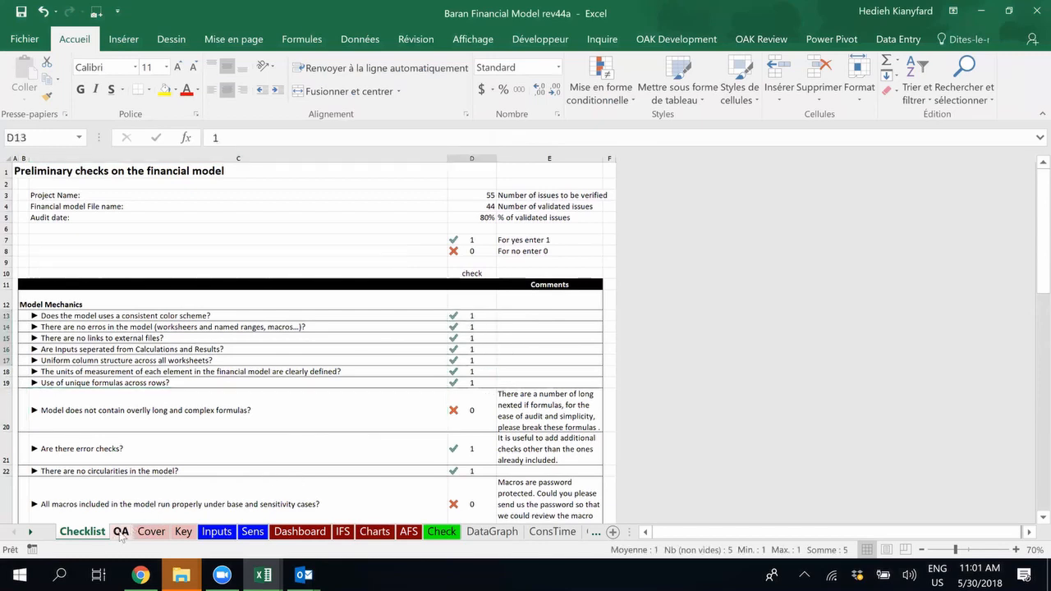
{"action": "left_click_drag", "start_coordinate": [509, 341], "coordinate": [566, 472]}
{"action": "left_click", "coordinate": [82, 532], "text": "ctrl"}
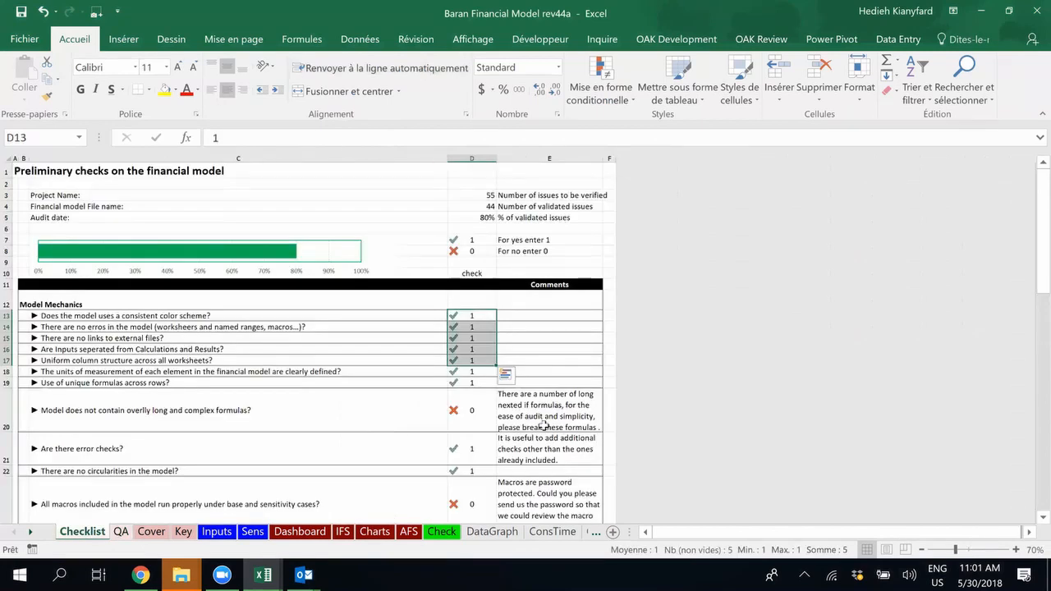
{"action": "left_click", "coordinate": [545, 425]}
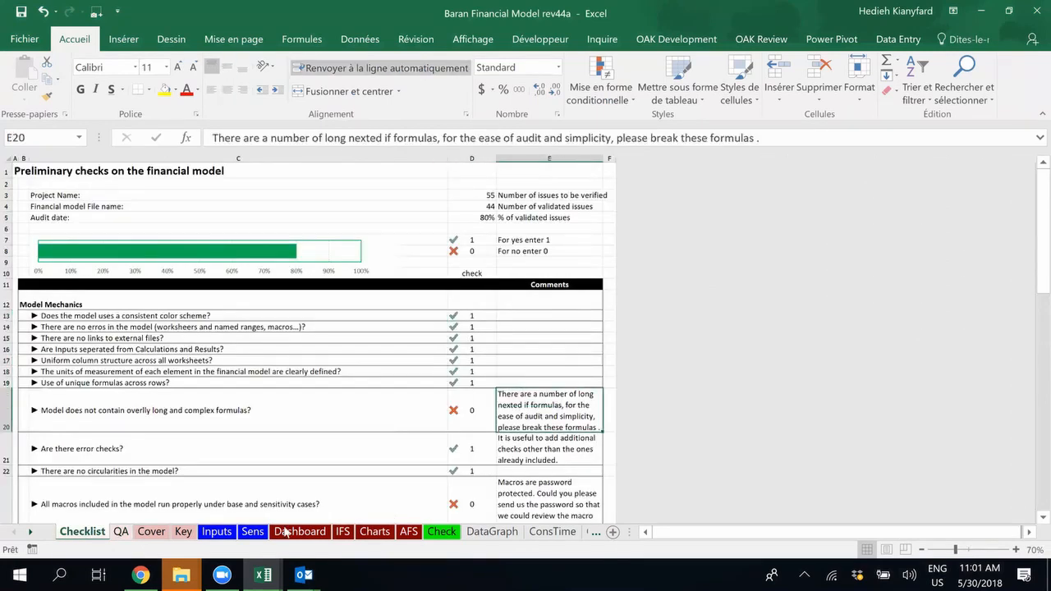
Step: On the QA sheet, examine the issues' impact levels and pick Open as the status of issue 1
{"action": "left_click", "coordinate": [130, 532]}
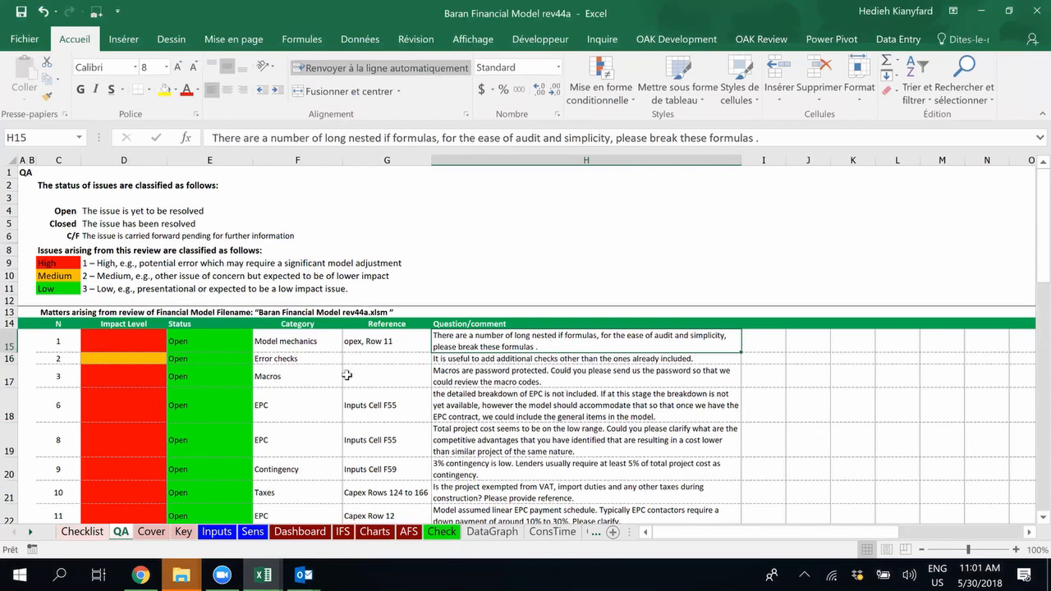
{"action": "left_click", "coordinate": [121, 345]}
{"action": "left_click", "coordinate": [132, 396]}
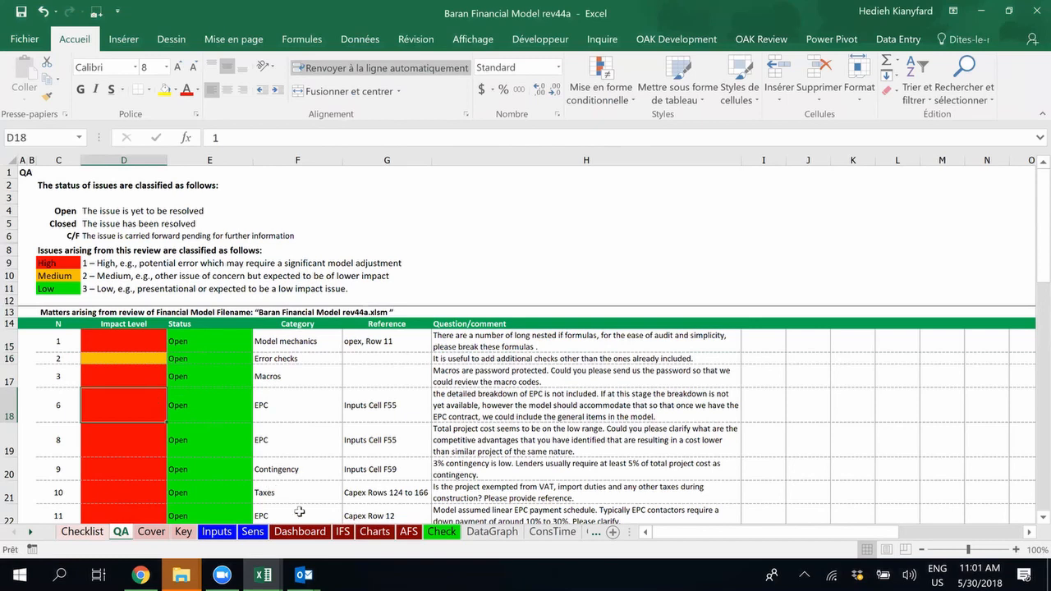
{"action": "left_click", "coordinate": [179, 339]}
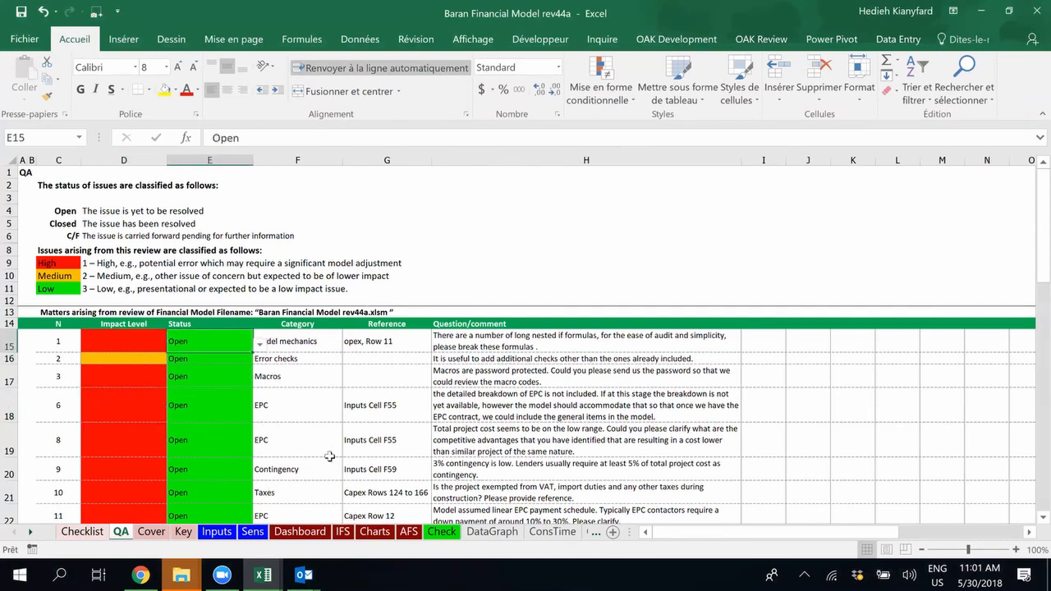
{"action": "left_click", "coordinate": [260, 345]}
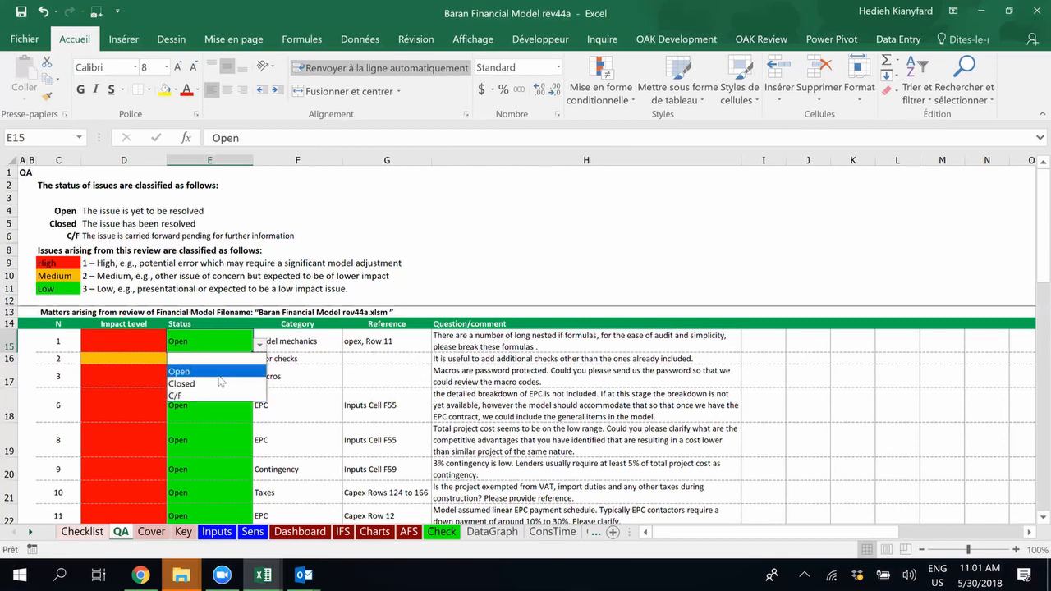
{"action": "left_click", "coordinate": [218, 374]}
Step: Look through the rest of the QA issue list down to the Tariff item and return to the Checklist sheet
{"action": "scroll", "coordinate": [457, 343], "scroll_direction": "down", "scroll_amount": 1}
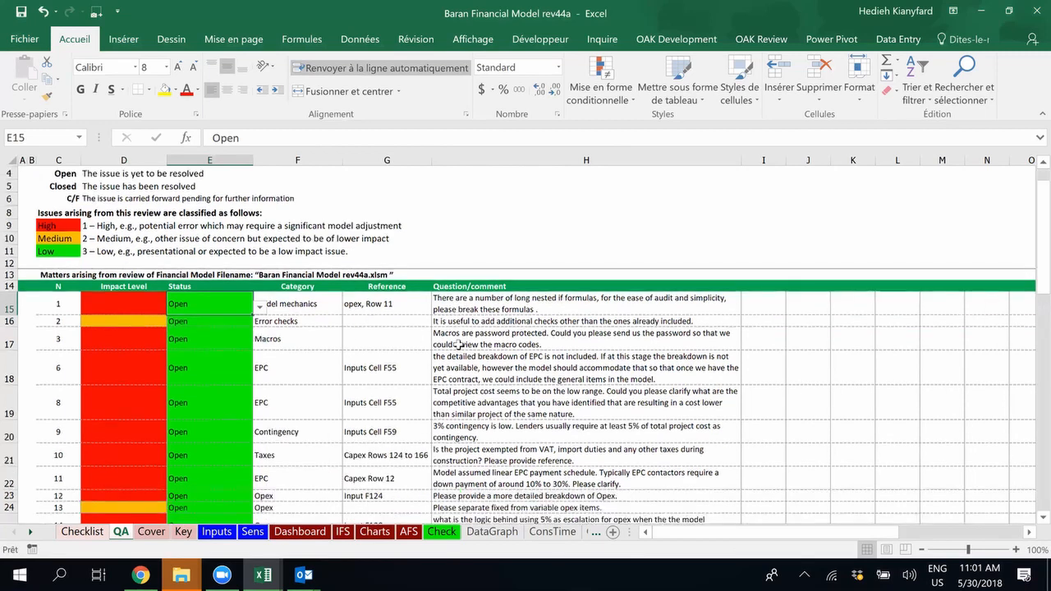
{"action": "scroll", "coordinate": [457, 343], "scroll_direction": "down", "scroll_amount": 4}
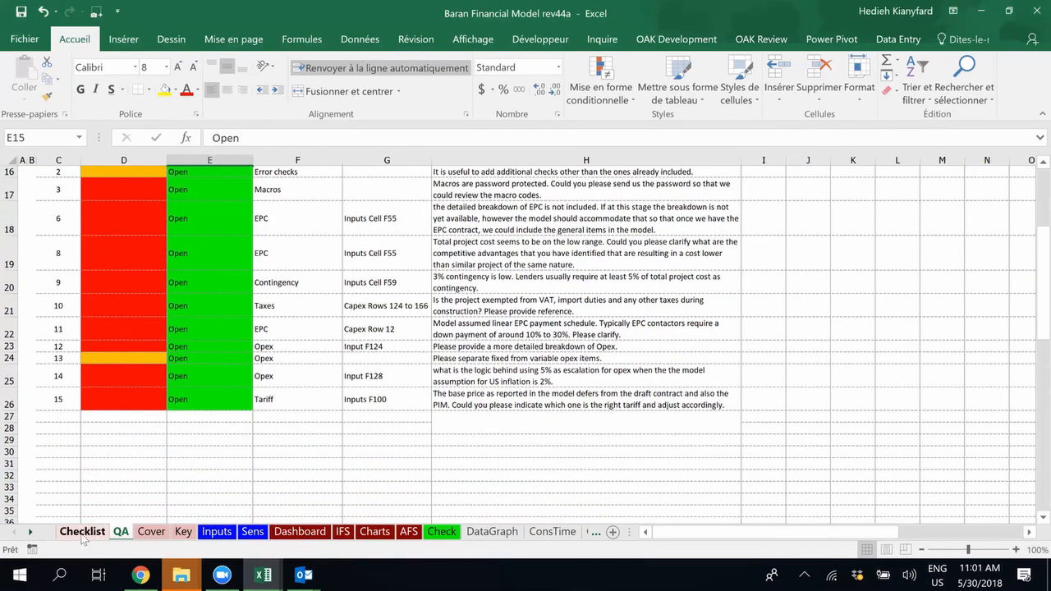
{"action": "left_click", "coordinate": [82, 532]}
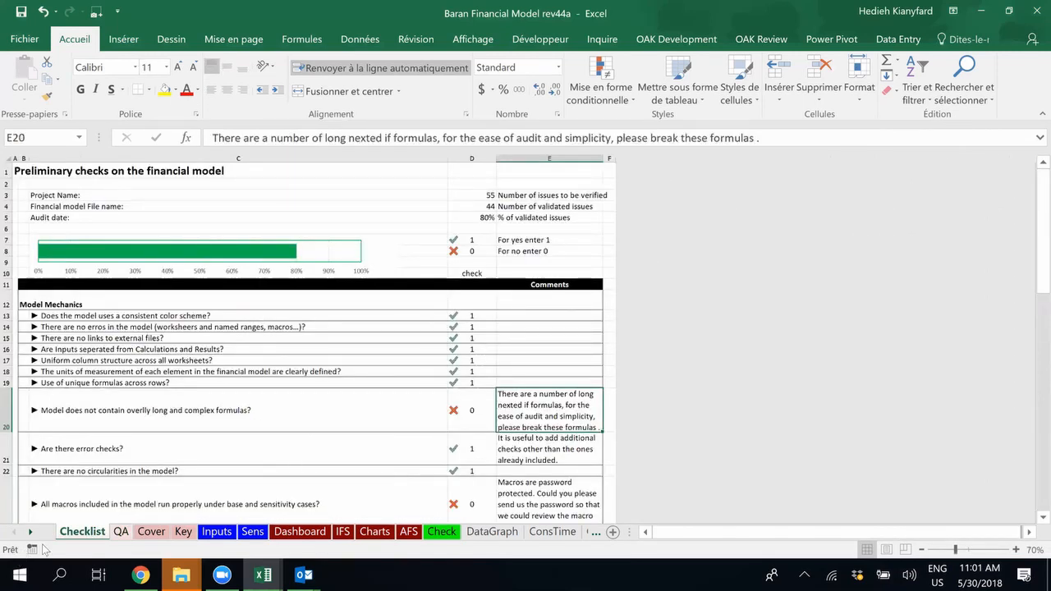
Step: Return to the QA issue list, then switch to the Preliminary Review of financial model e-mail in Outlook and read its issue table through to the sign-off
{"action": "left_click", "coordinate": [121, 532]}
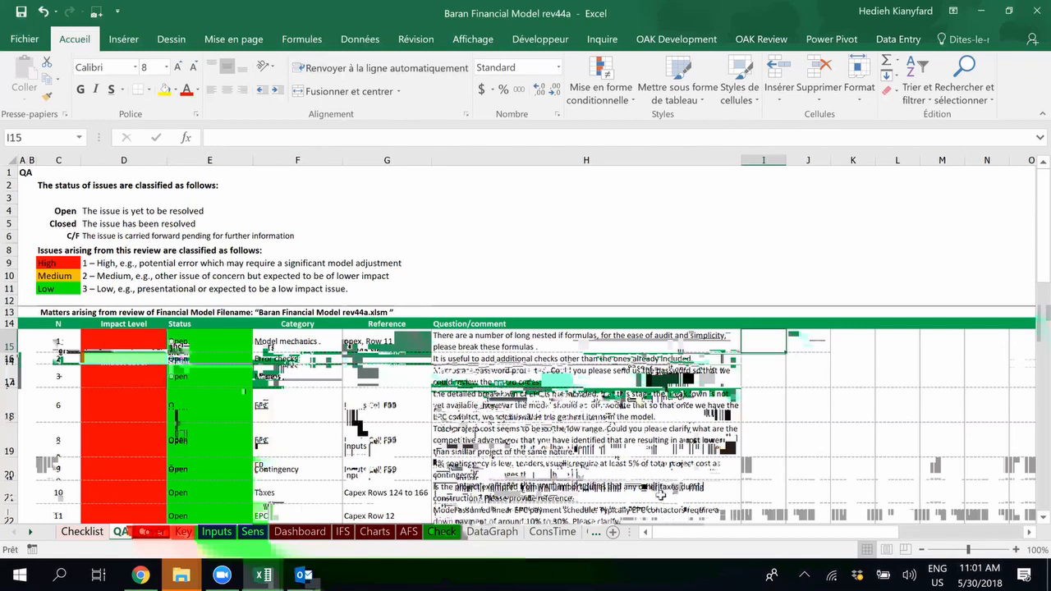
{"action": "mouse_move", "coordinate": [304, 574]}
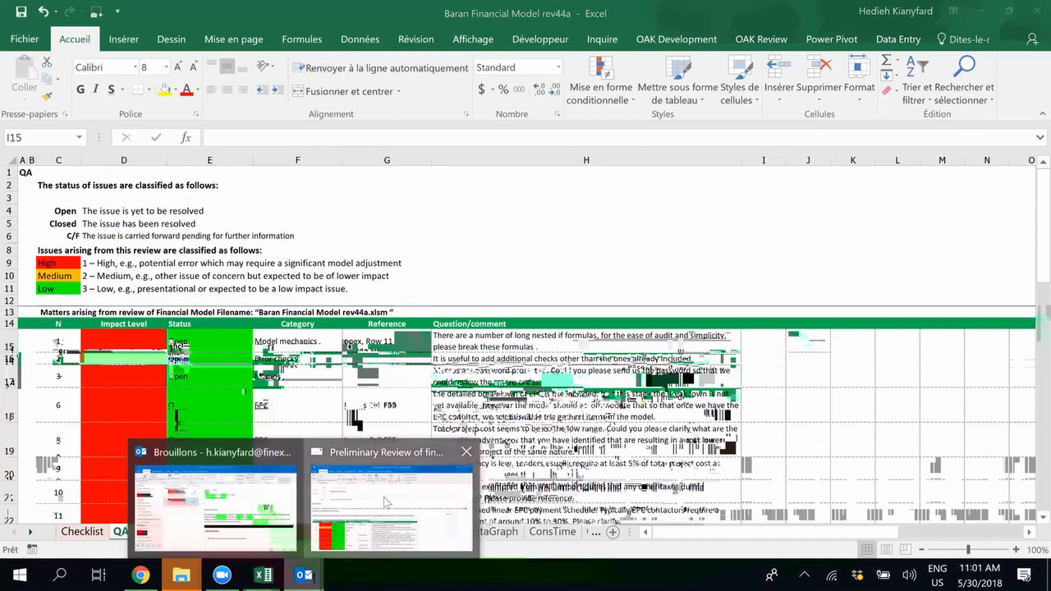
{"action": "left_click", "coordinate": [386, 502]}
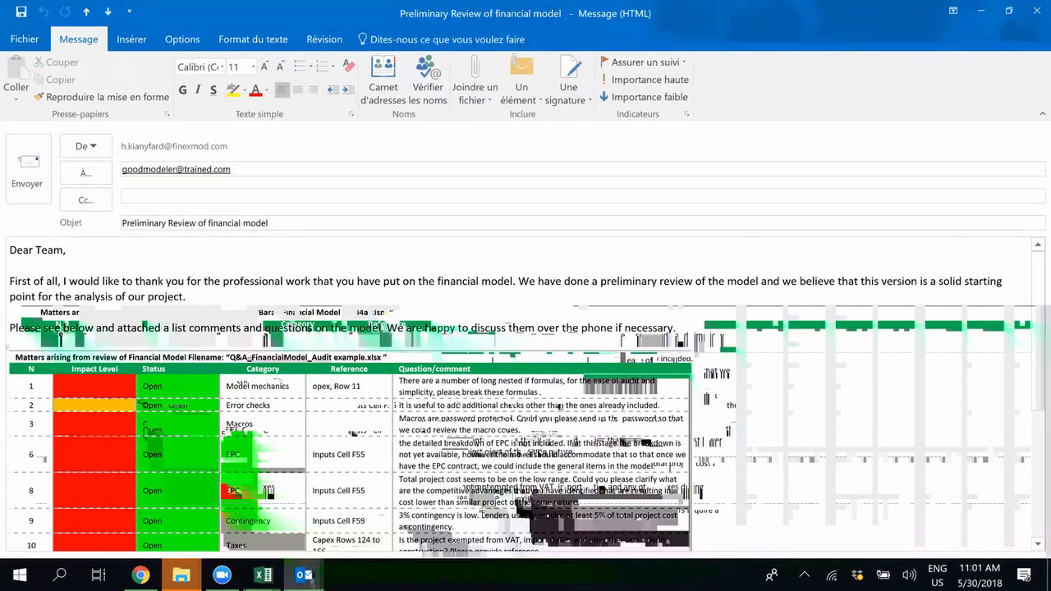
{"action": "scroll", "coordinate": [526, 394], "scroll_direction": "down", "scroll_amount": 2}
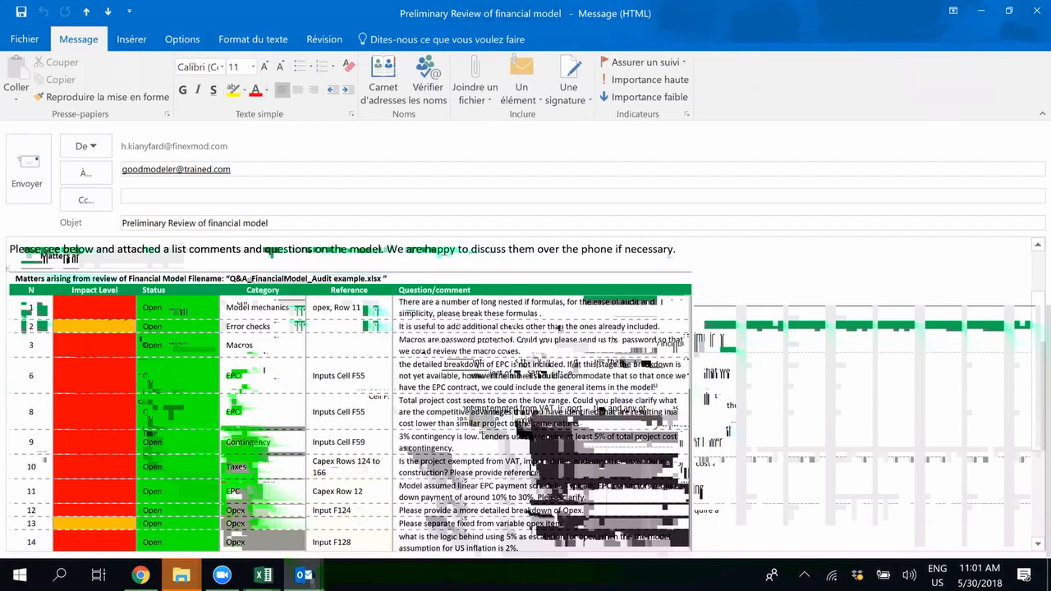
{"action": "left_click", "coordinate": [386, 279]}
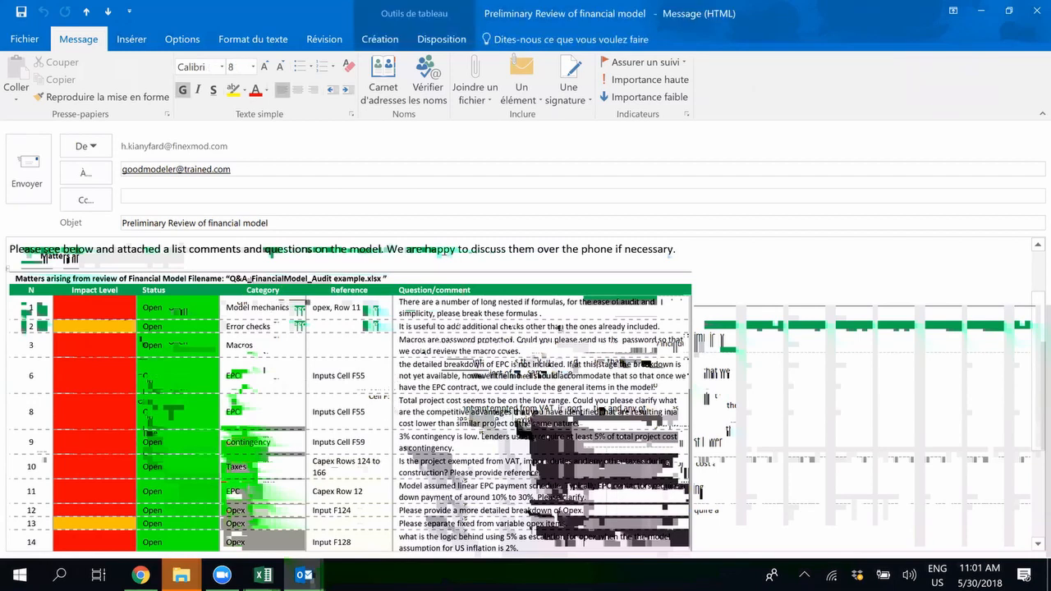
{"action": "scroll", "coordinate": [481, 281], "scroll_direction": "down", "scroll_amount": 3}
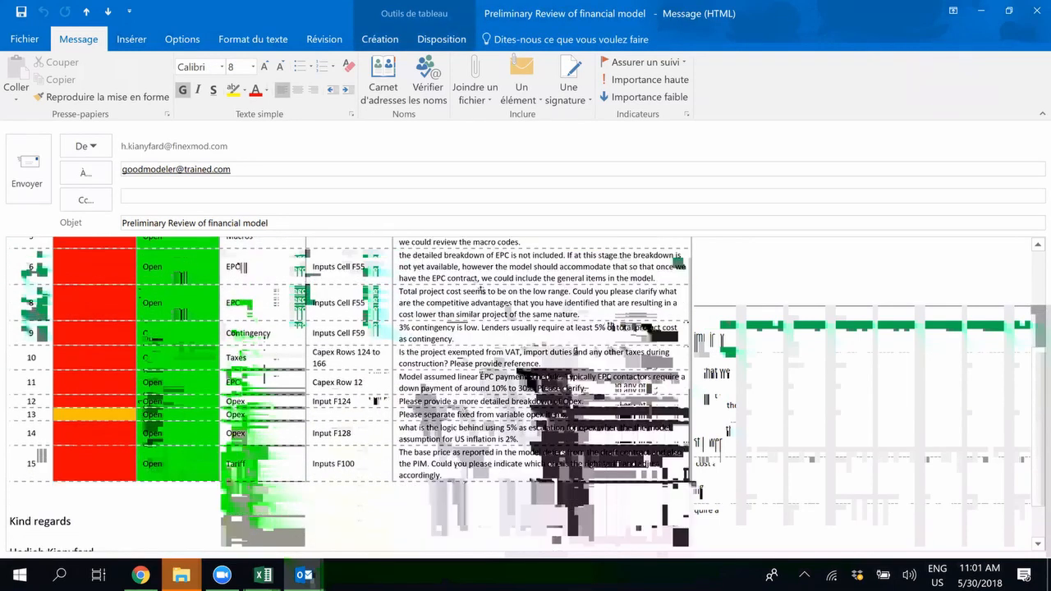
{"action": "scroll", "coordinate": [481, 280], "scroll_direction": "up", "scroll_amount": 5}
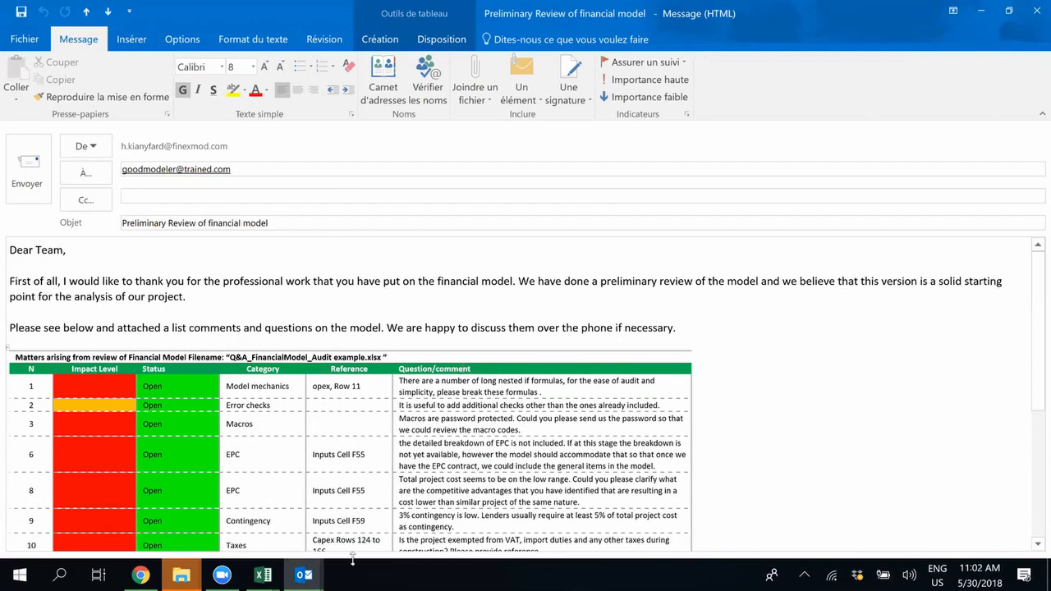
Step: Switch to the blank Financial Model Check list workbook in Excel and select the Model Mechanics block from C12 to C22
{"action": "mouse_move", "coordinate": [262, 574]}
{"action": "left_click", "coordinate": [227, 522]}
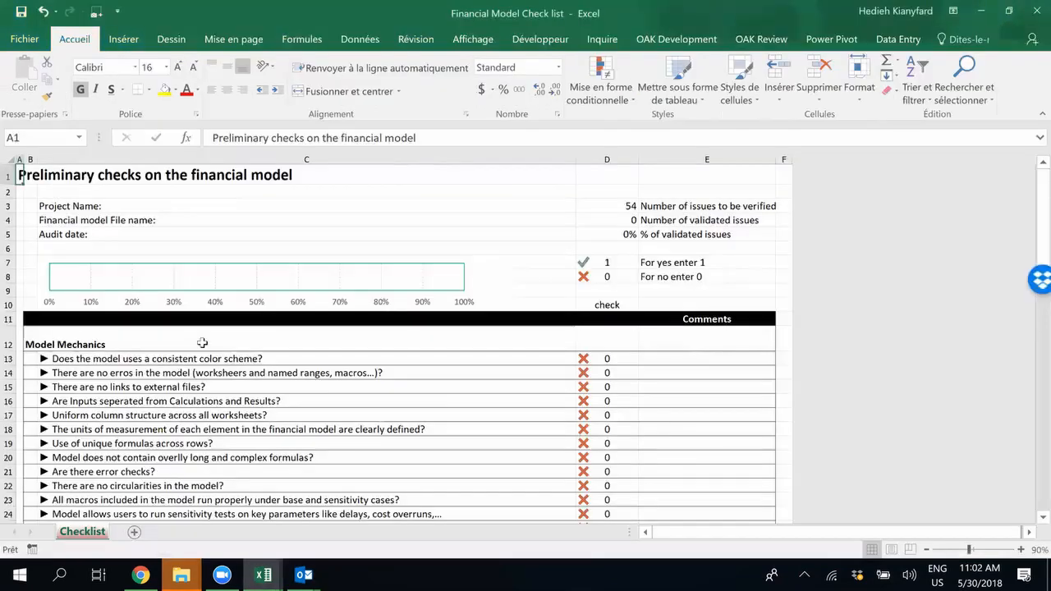
{"action": "left_click_drag", "start_coordinate": [131, 343], "coordinate": [155, 479]}
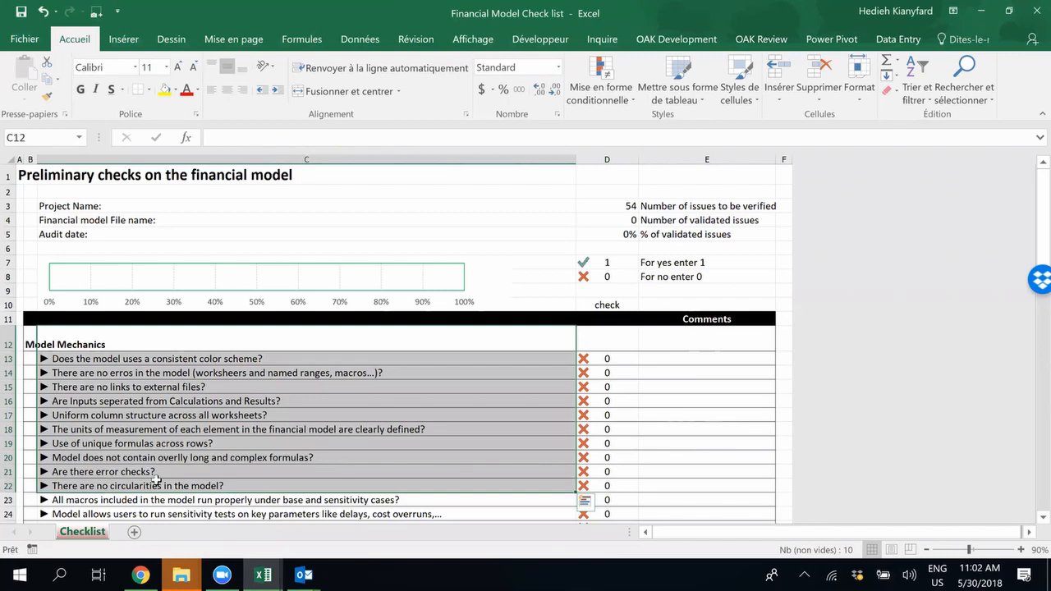